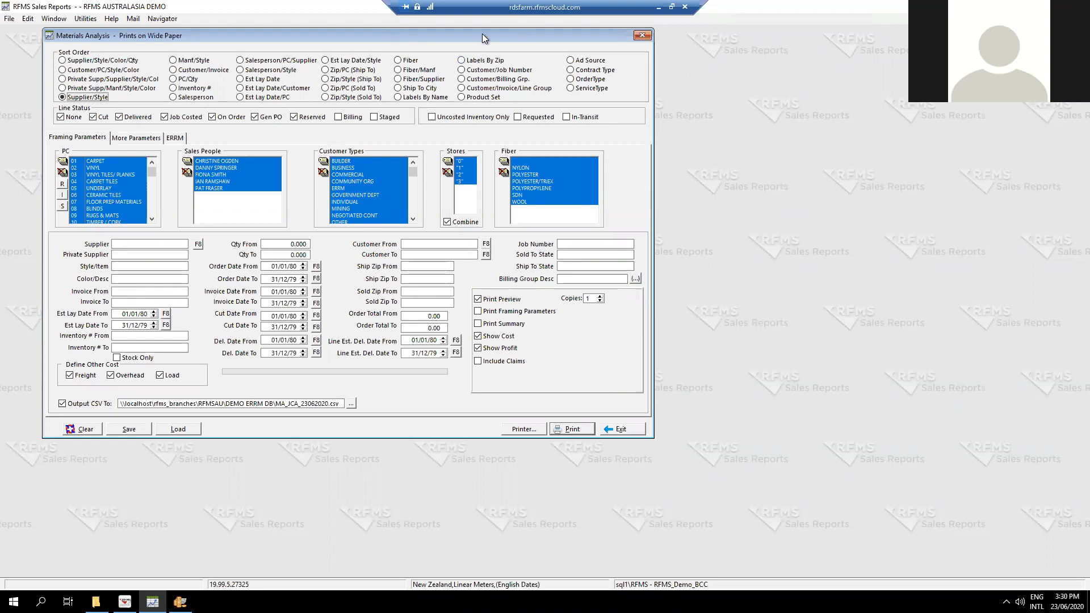
Look through the sales report types for the Material Analysis report on orders.
click(124, 602)
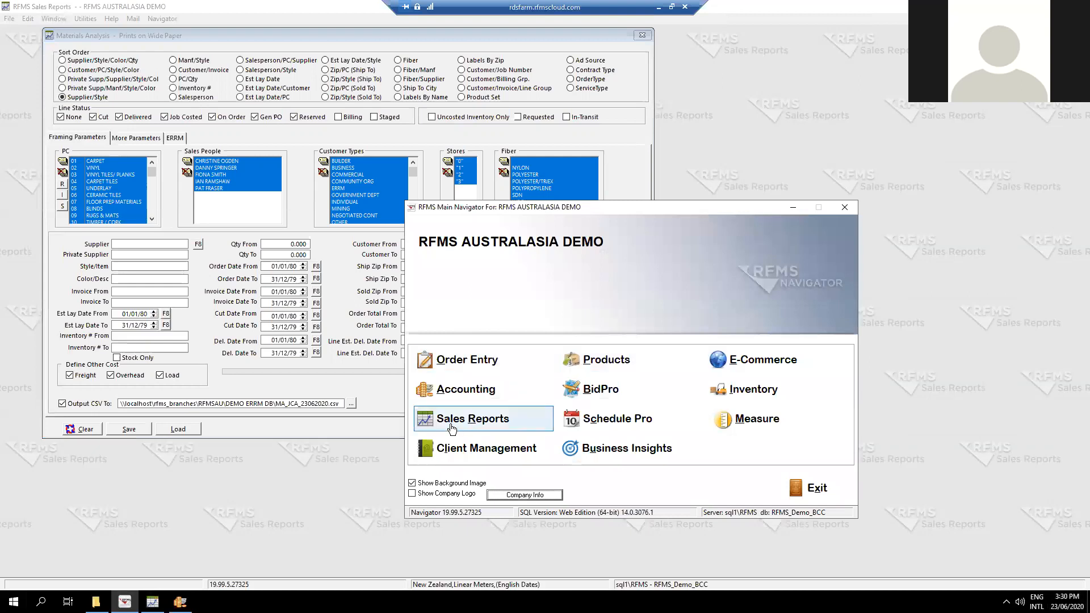
click(10, 19)
click(10, 19)
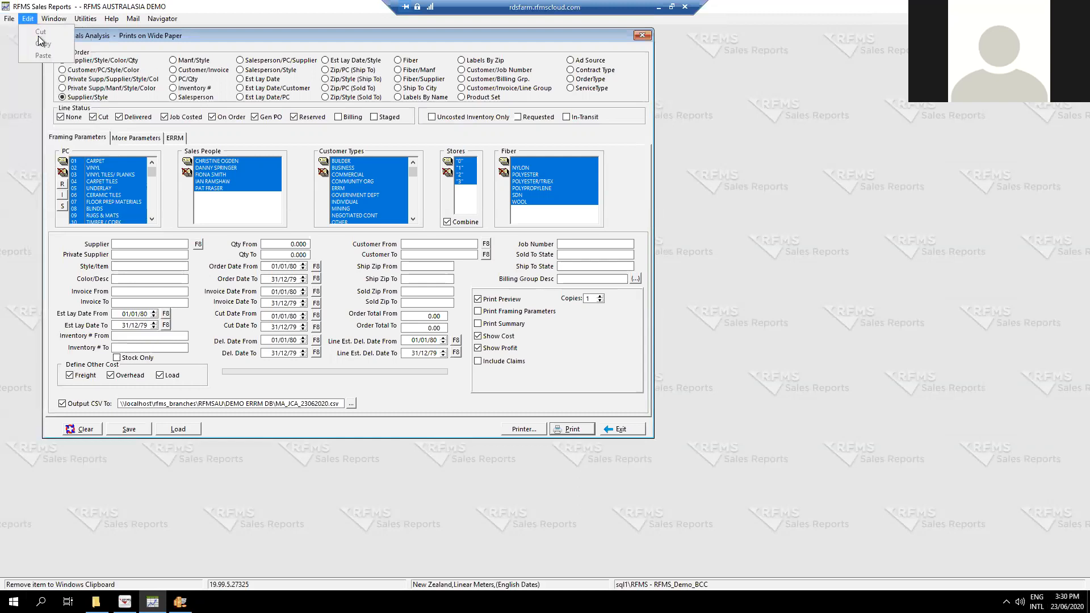
click(10, 18)
mouse_move(22, 33)
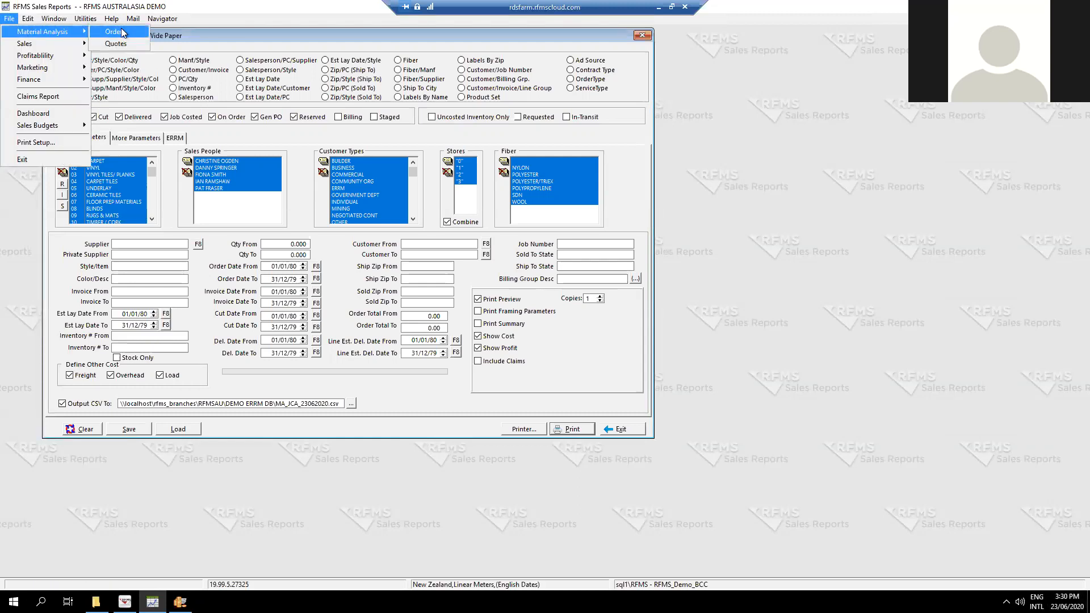
click(771, 152)
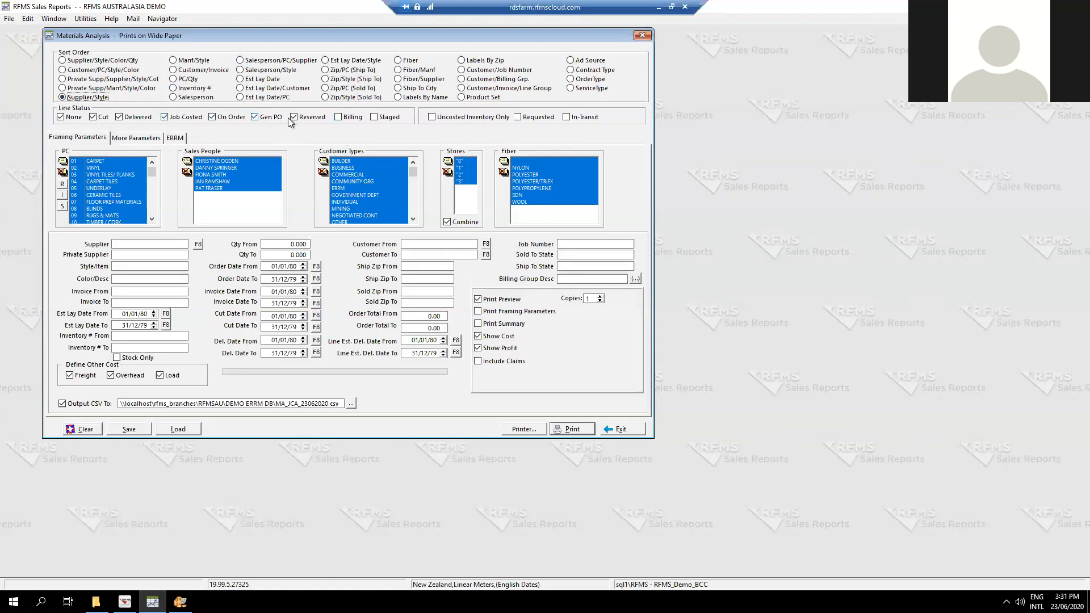
Restrict the line statuses of the Materials Analysis report to None and Job Costed.
click(340, 117)
click(74, 120)
click(138, 117)
click(229, 117)
click(271, 118)
click(306, 118)
drag(342, 118, 366, 124)
click(383, 116)
click(73, 117)
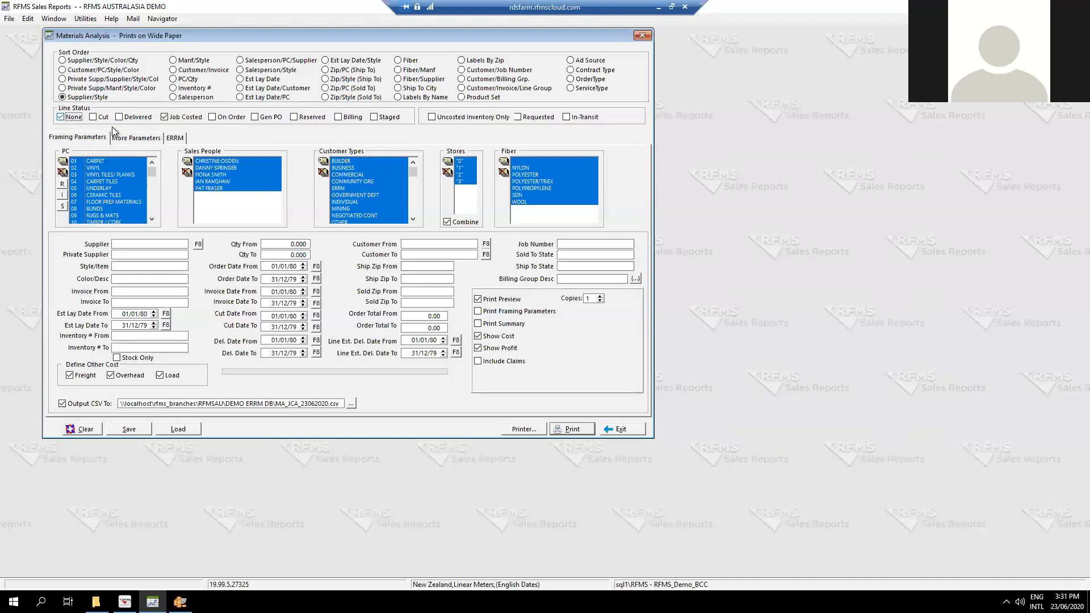
Include the Cut, Delivered, On Order, Gen PO, Reserved, Billing and Staged line statuses in the report.
click(100, 117)
click(129, 117)
click(227, 117)
click(263, 117)
click(312, 117)
click(350, 117)
click(384, 118)
Clear the product code selection and select only the R group of product codes.
drag(152, 176, 152, 187)
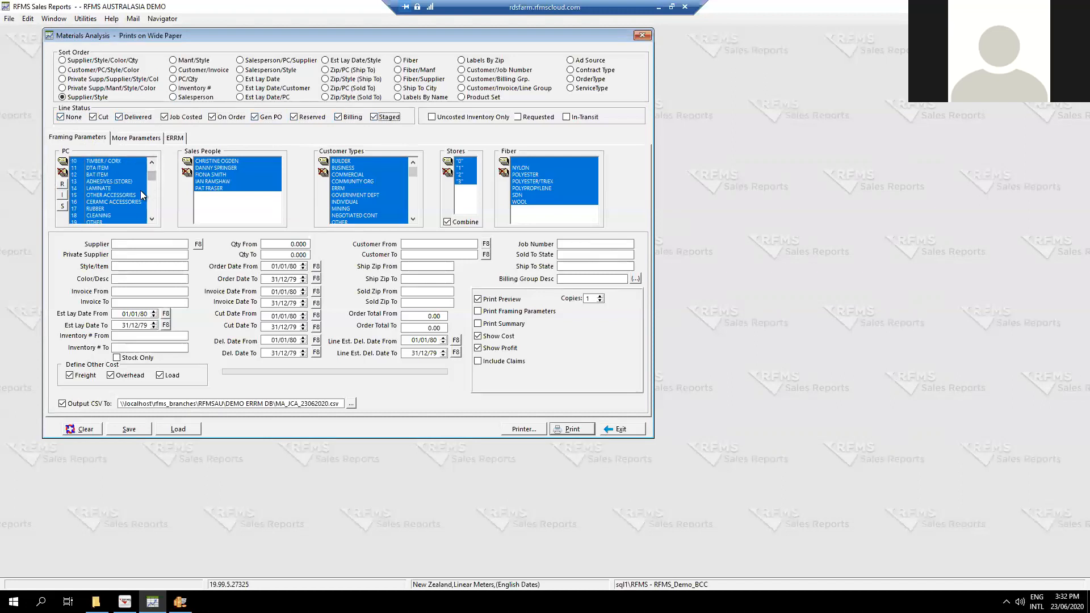
scroll(129, 192, down, 5)
scroll(128, 193, up, 13)
scroll(120, 183, up, 11)
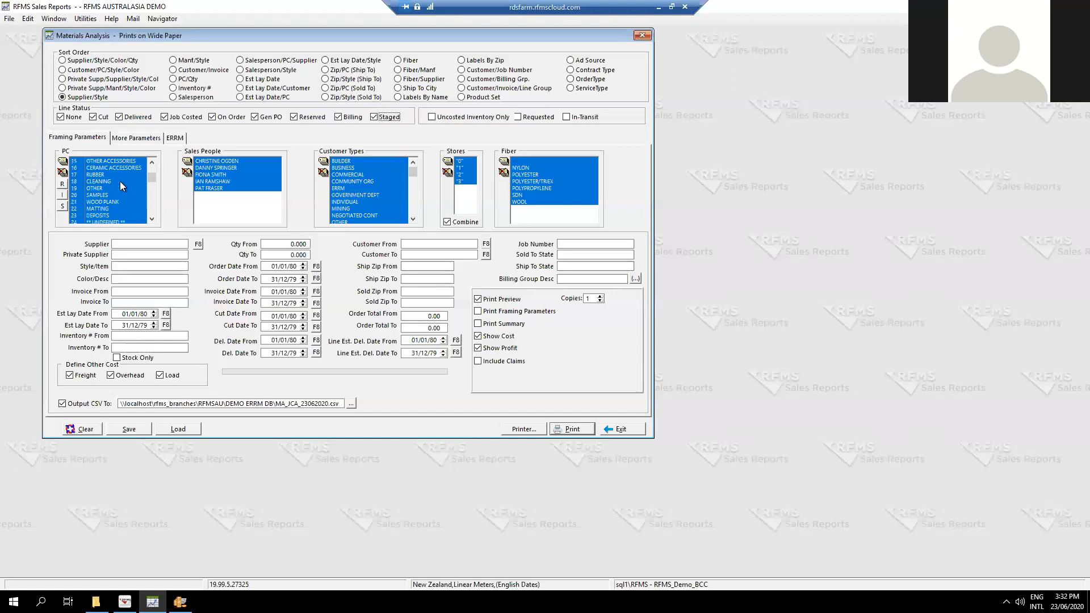
click(61, 173)
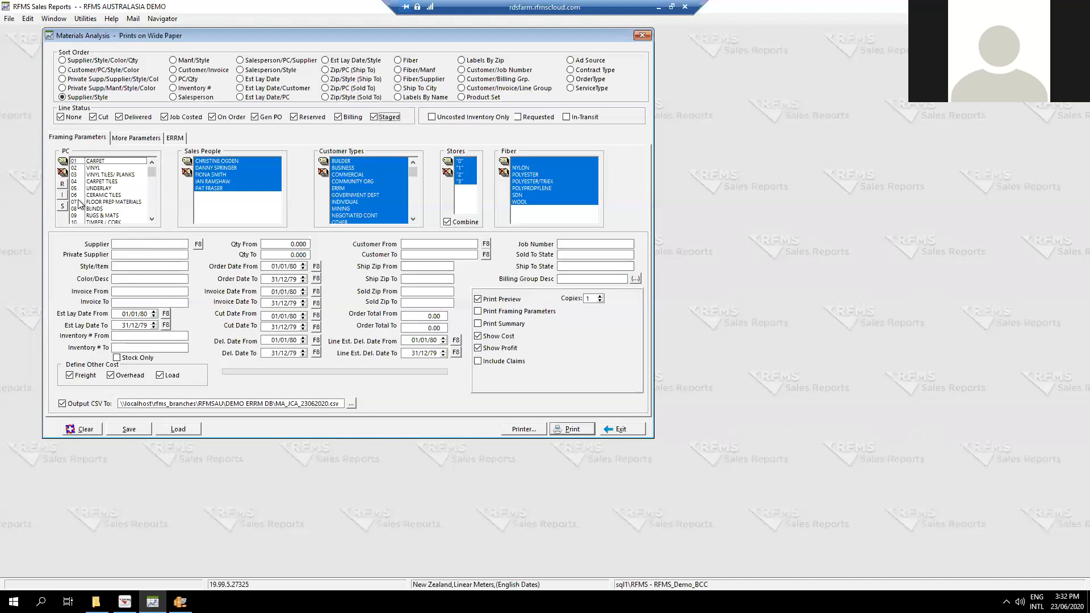
click(64, 187)
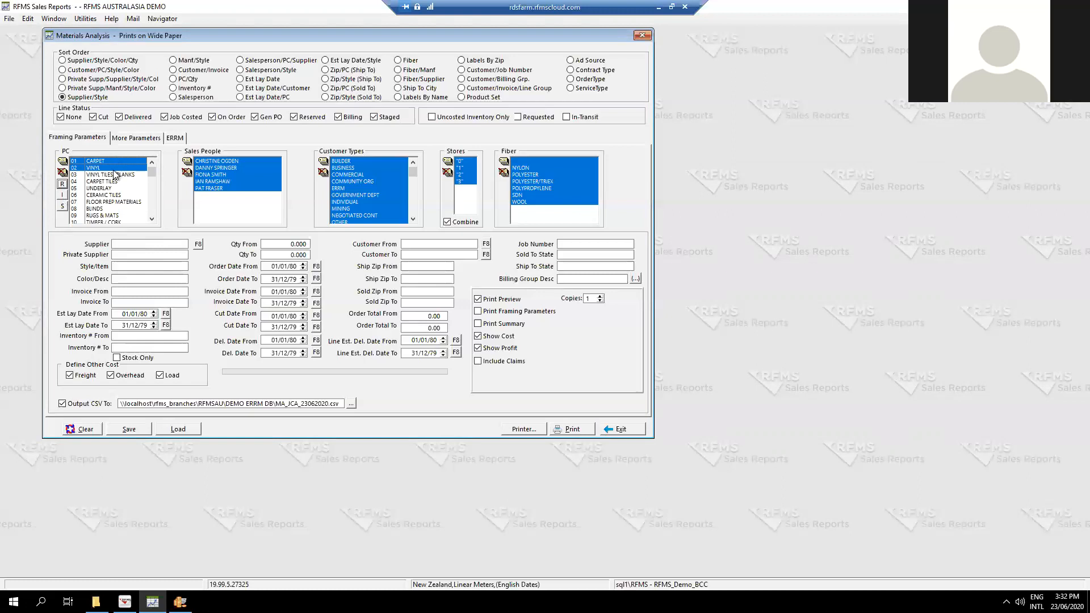
Replace the product code selection with the I group and review which codes it covers.
click(62, 173)
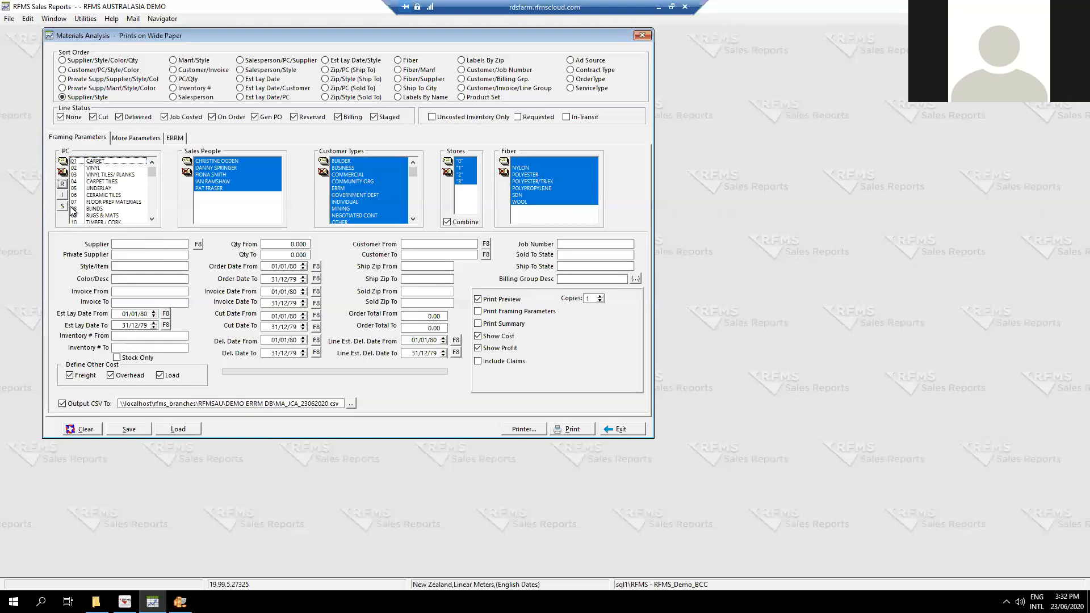
click(62, 195)
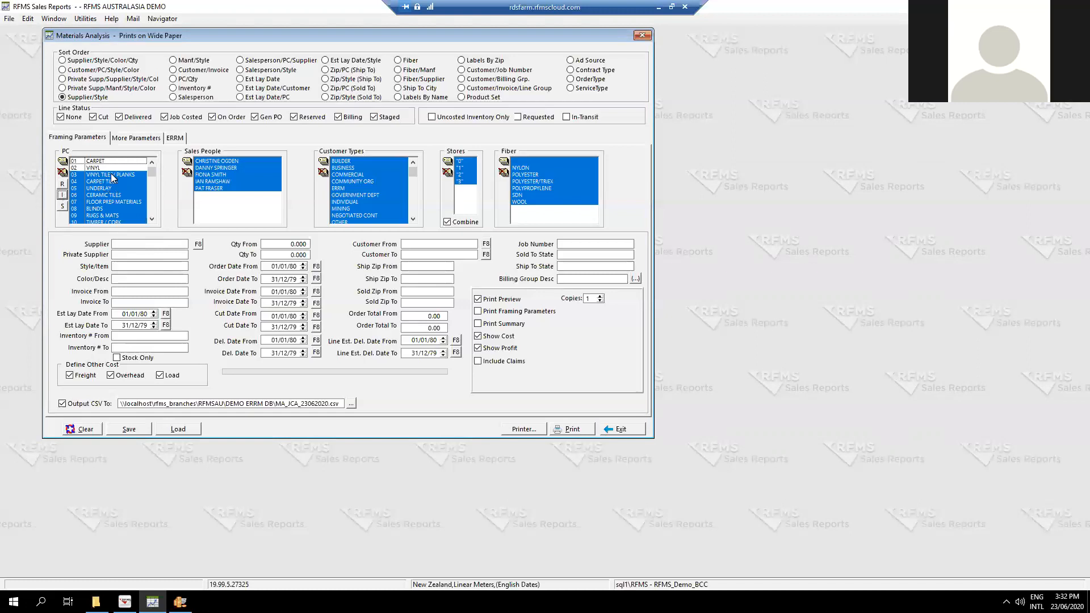
scroll(122, 180, down, 6)
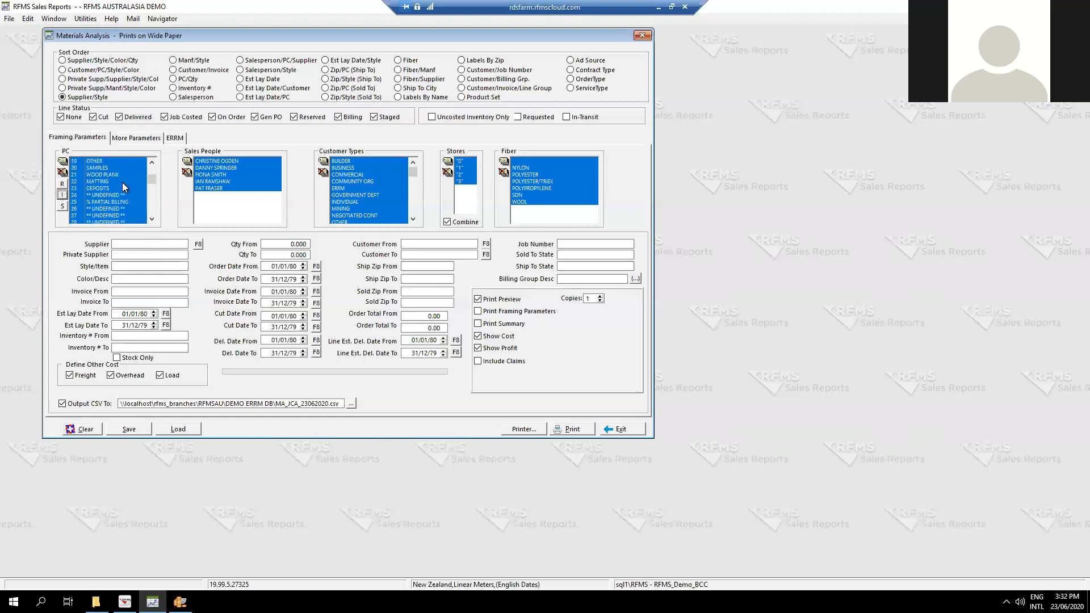
scroll(121, 183, down, 5)
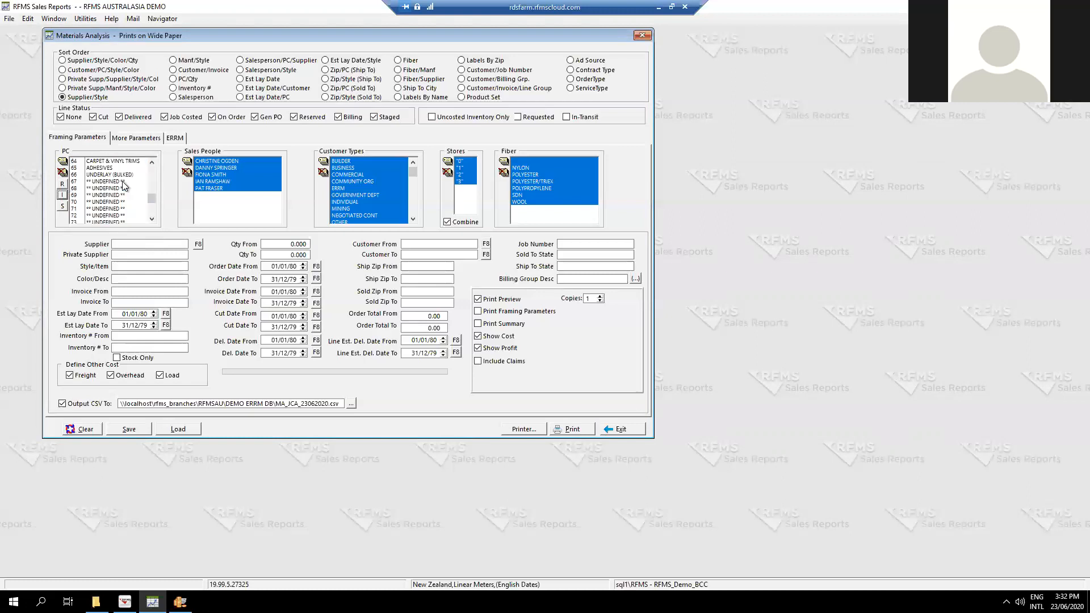
scroll(121, 199, up, 20)
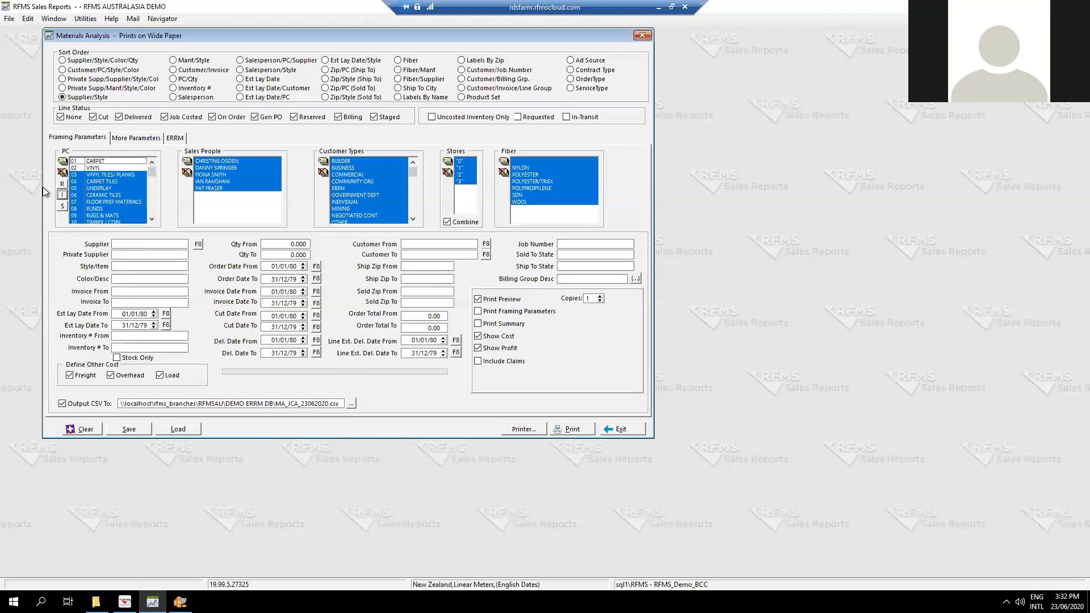
Replace the product code selection with the S group and review which codes it covers.
click(63, 172)
click(62, 207)
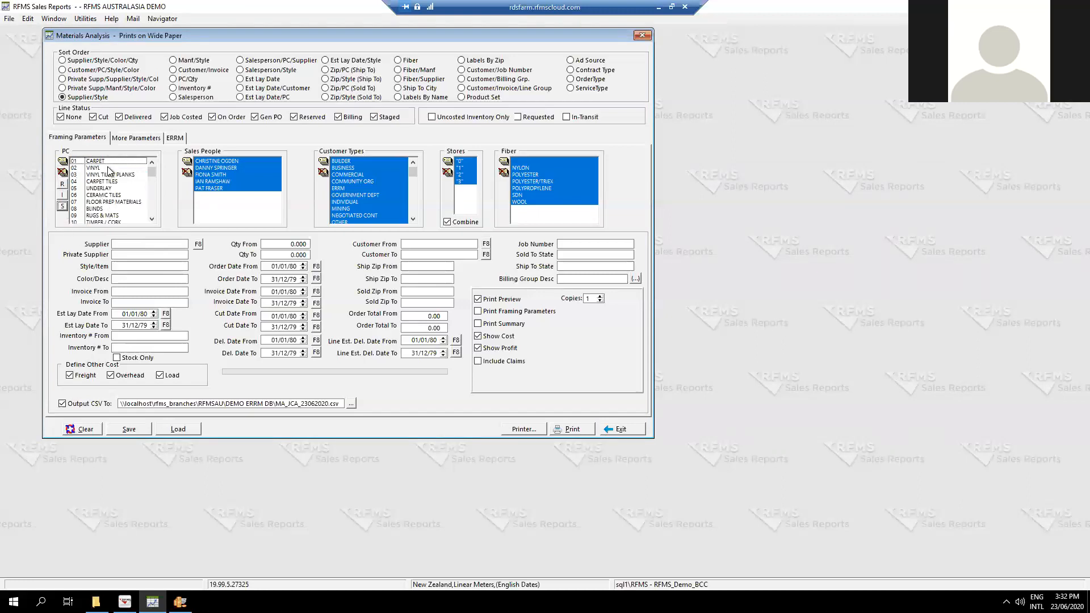
scroll(108, 179, down, 20)
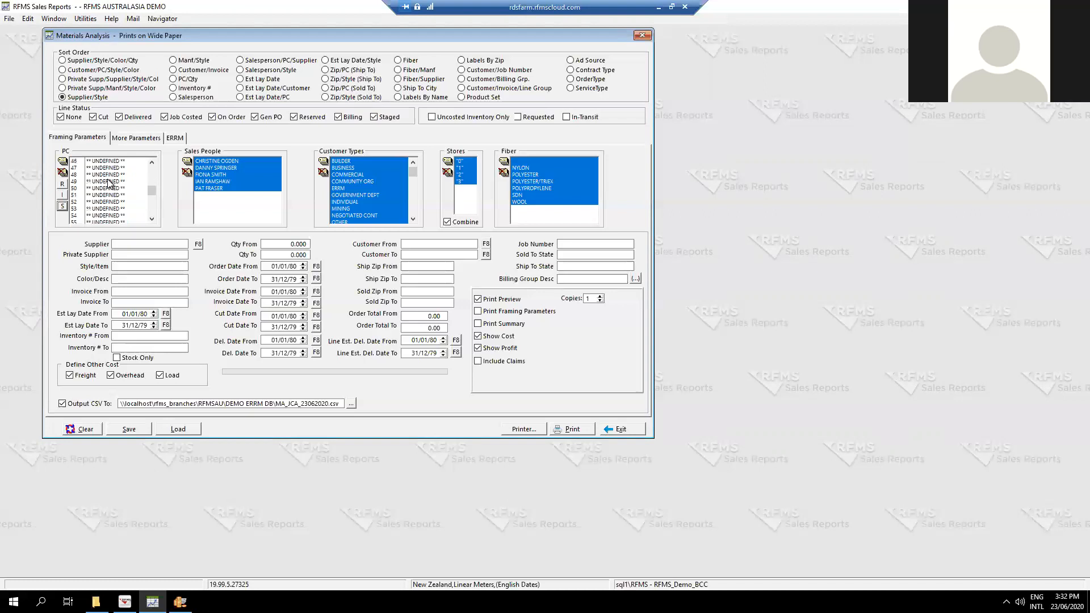
click(128, 247)
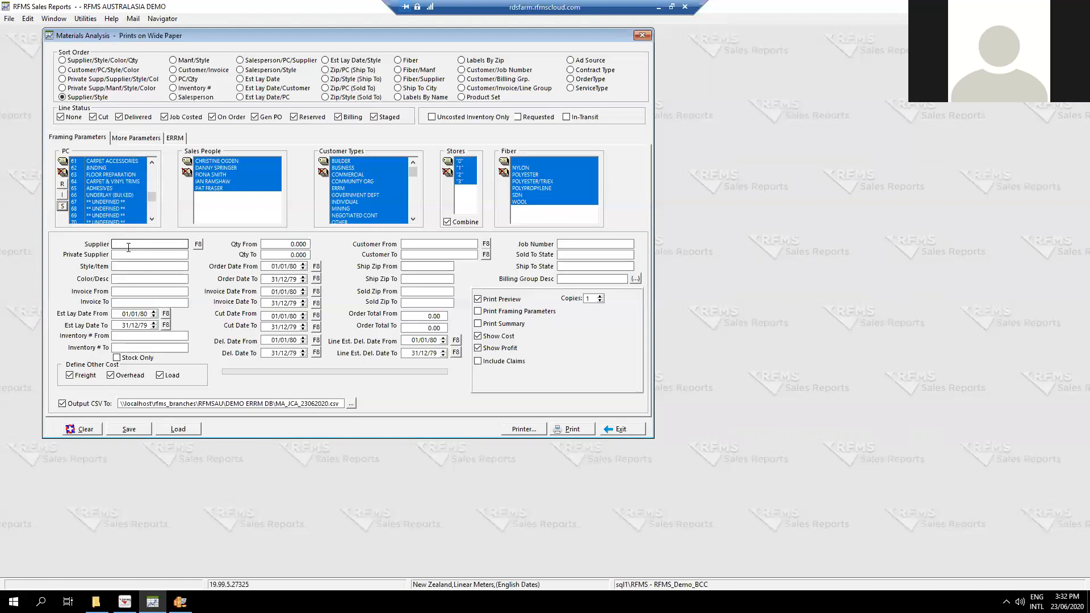
scroll(117, 212, up, 1)
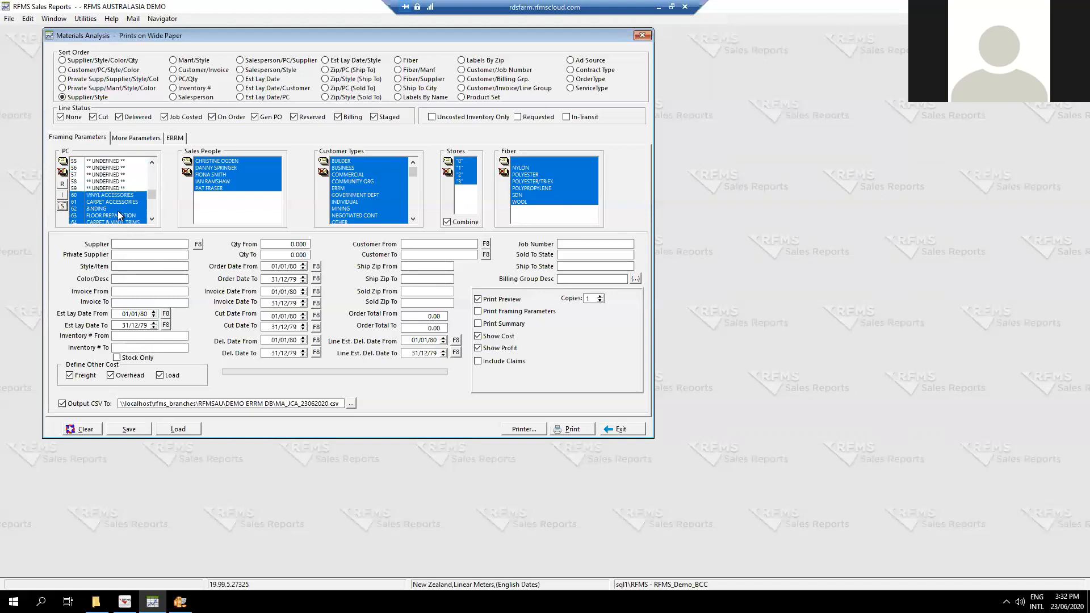
Select only the Timber Installation, Carpet Roll Laying, Carpet Tile Laying, Vinyl Roll Laying, Vinyl Tile/Plank Lay and Ceramic Laying product codes.
click(63, 172)
scroll(125, 206, down, 1)
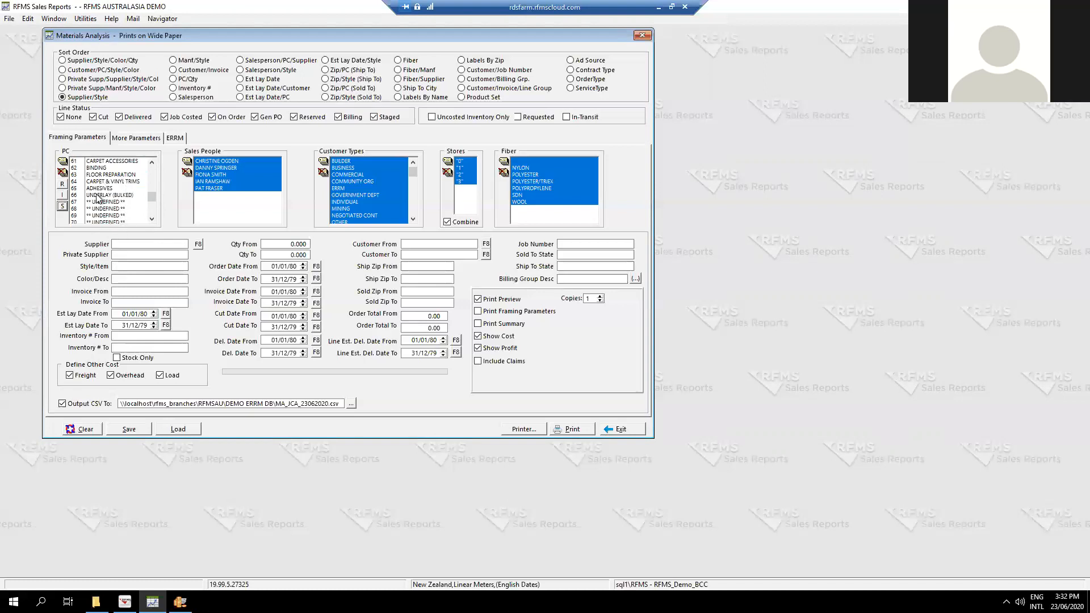
scroll(130, 199, down, 4)
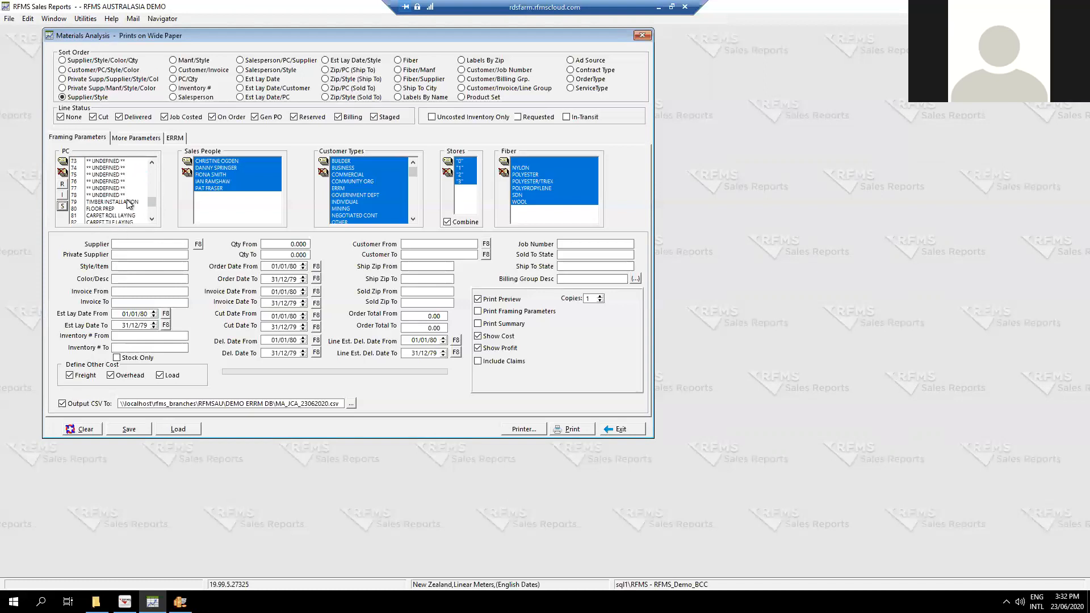
scroll(128, 199, down, 2)
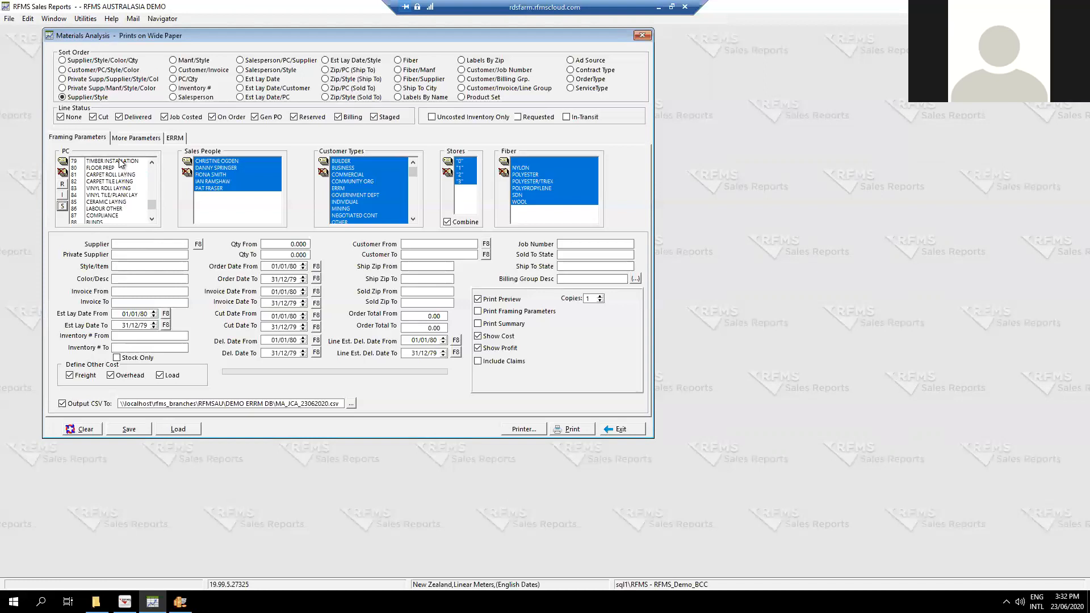
click(121, 163)
ctrl+click(132, 175)
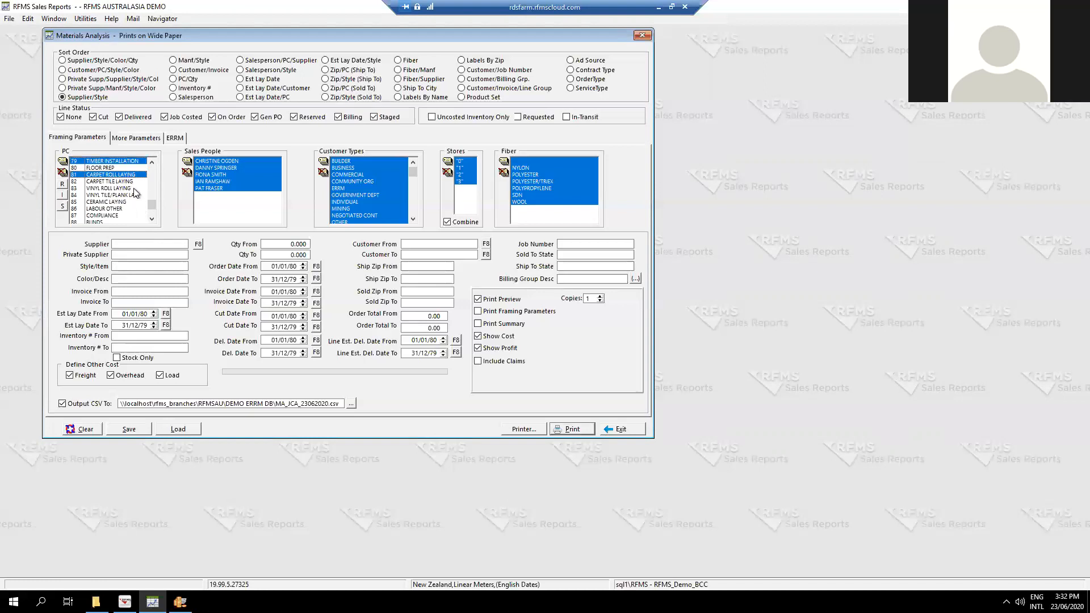
ctrl+click(131, 182)
ctrl+click(120, 188)
ctrl+click(122, 195)
ctrl+click(110, 202)
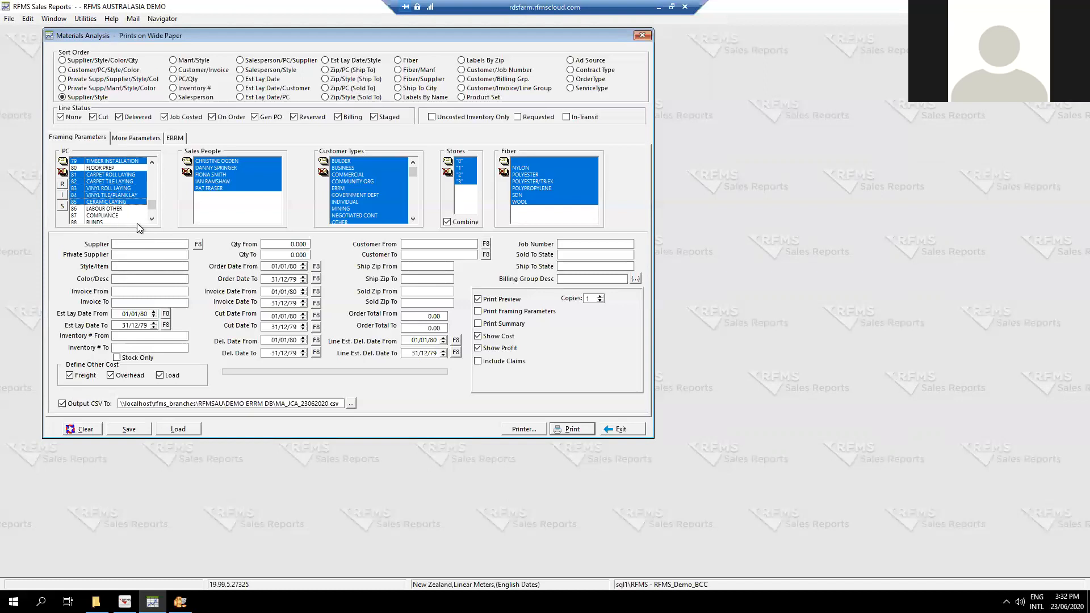
scroll(124, 207, up, 1)
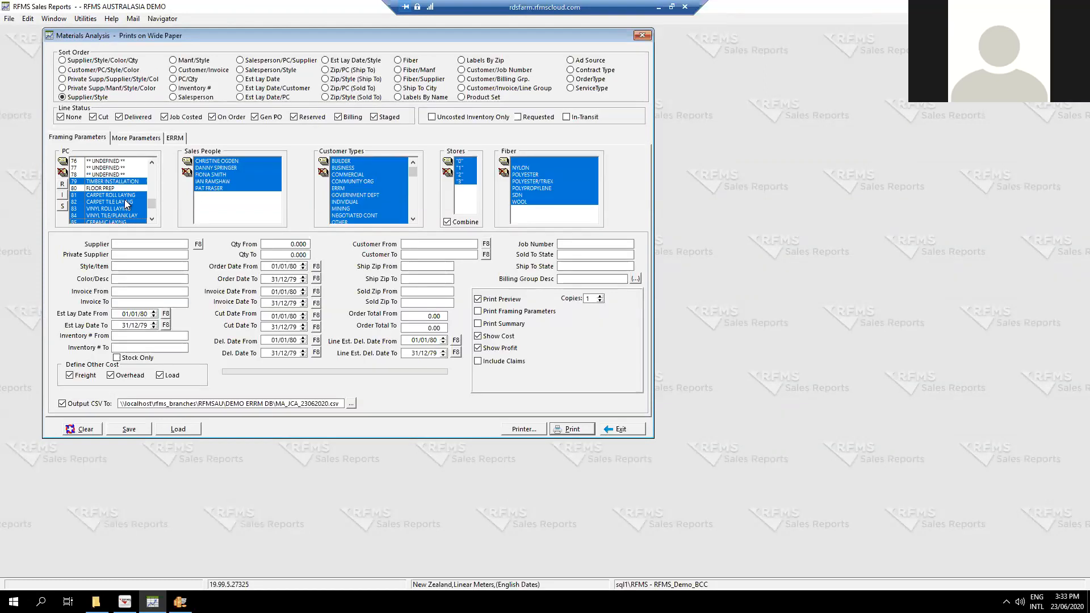
scroll(98, 182, down, 1)
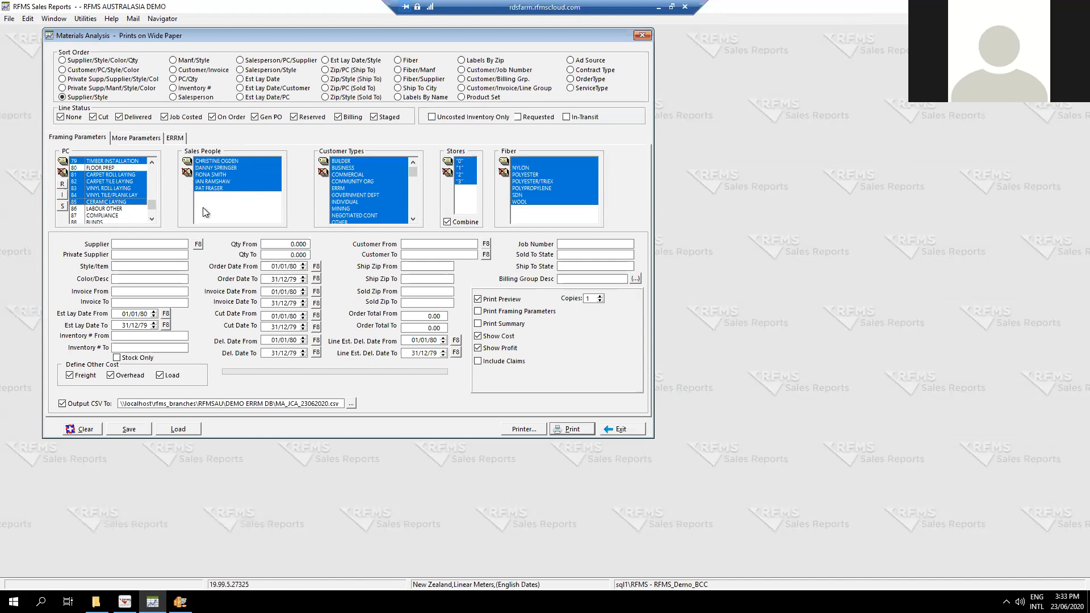
Try limiting the report to two individual sales people, and include all sales people again.
click(187, 172)
click(225, 168)
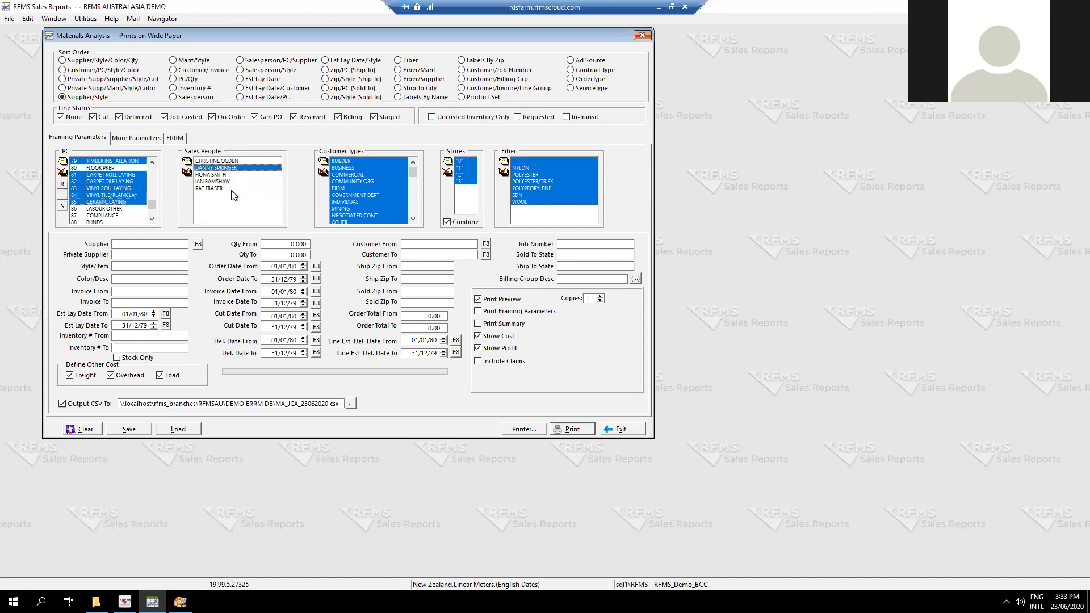
click(219, 181)
click(187, 162)
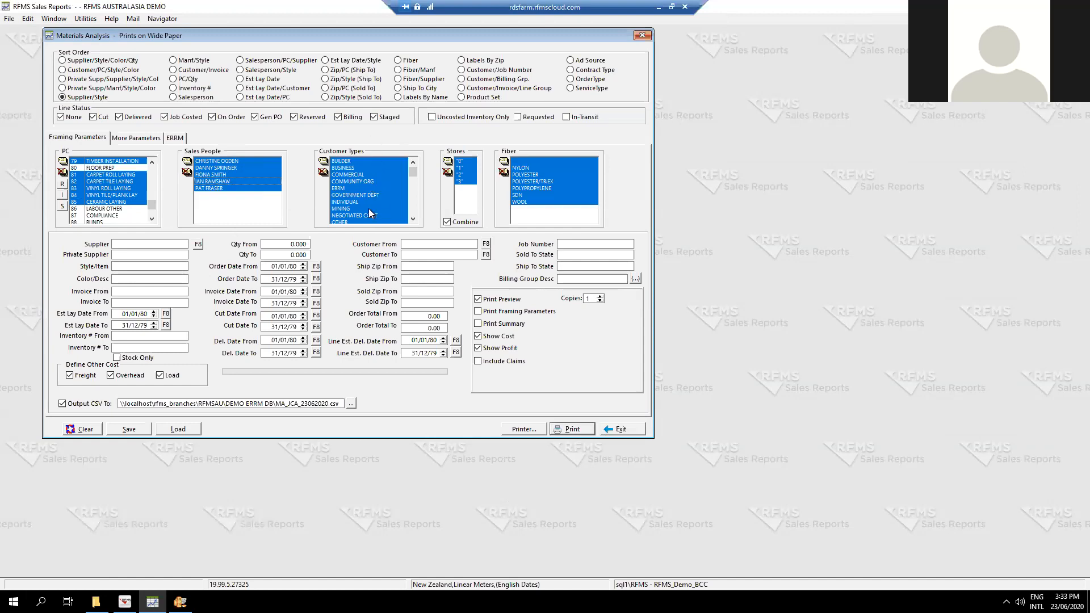
Try limiting the customer types to Residential and Real Estate, and include all customer types again.
click(323, 172)
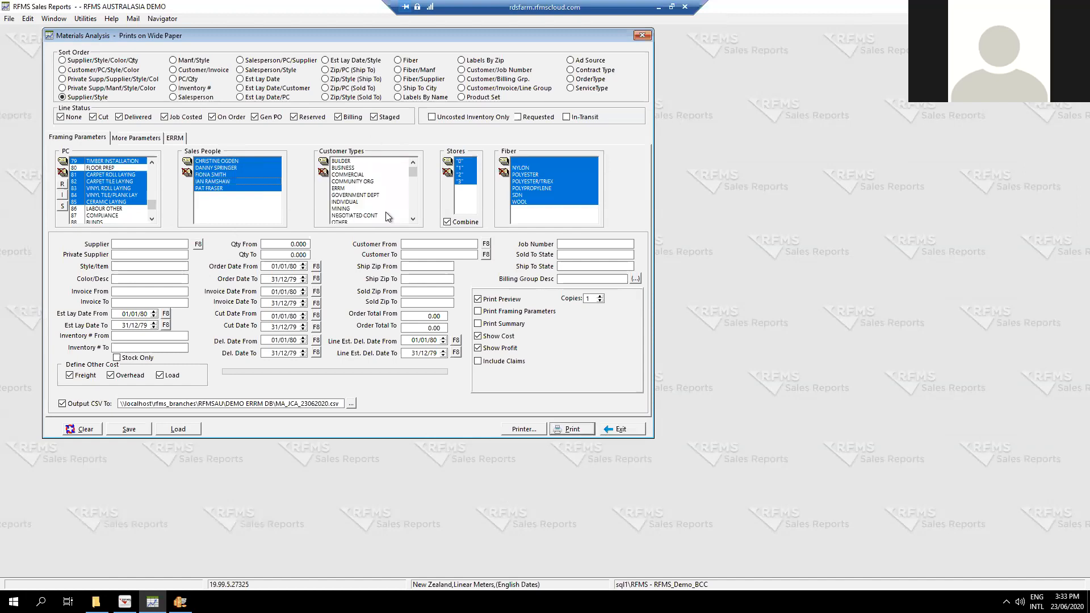
scroll(373, 213, down, 3)
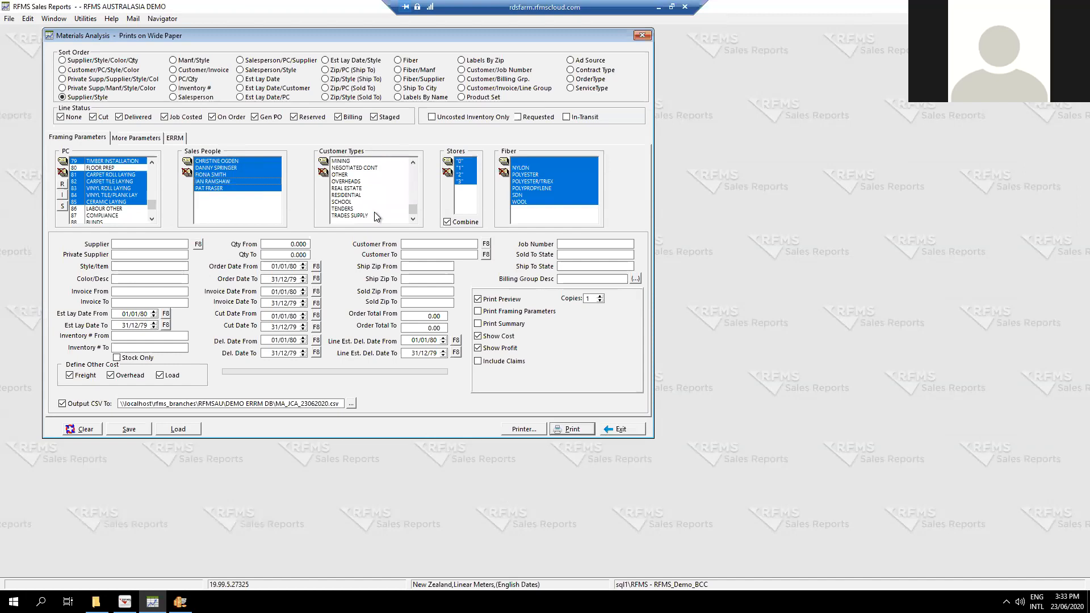
click(349, 195)
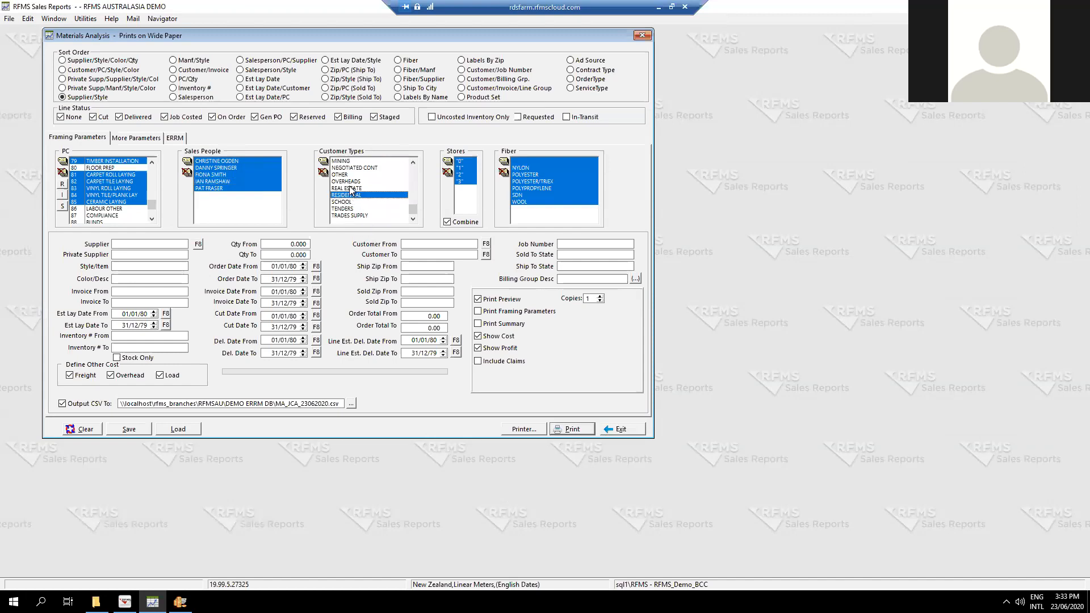
click(357, 188)
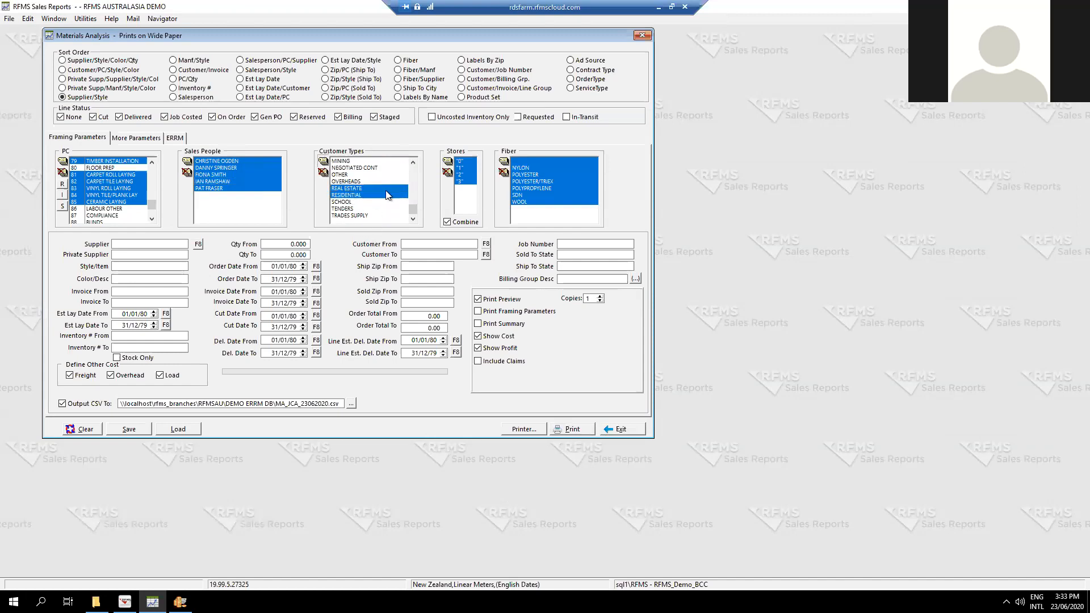
scroll(373, 196, up, 3)
scroll(372, 193, down, 3)
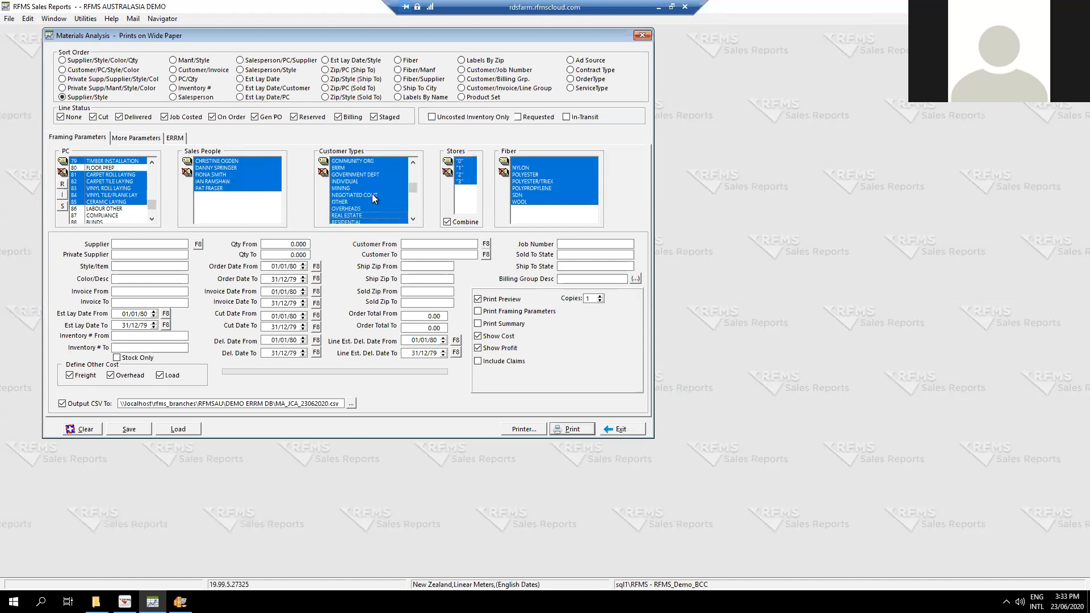
scroll(373, 194, up, 3)
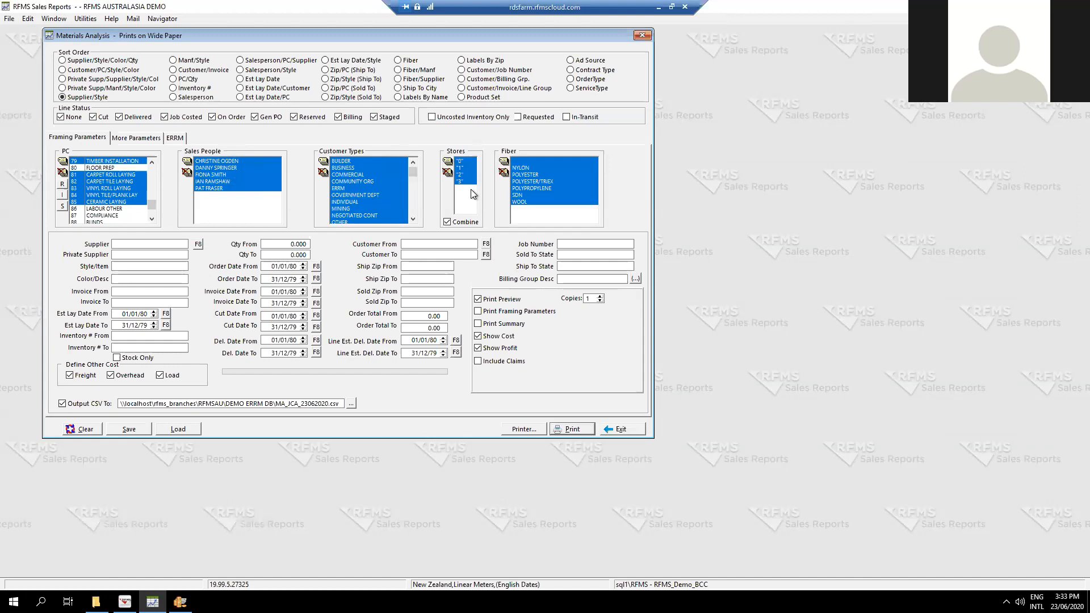
Examine the stores' Combine option and the additional and ERRM filter parameters of the report.
click(448, 223)
click(448, 223)
click(130, 143)
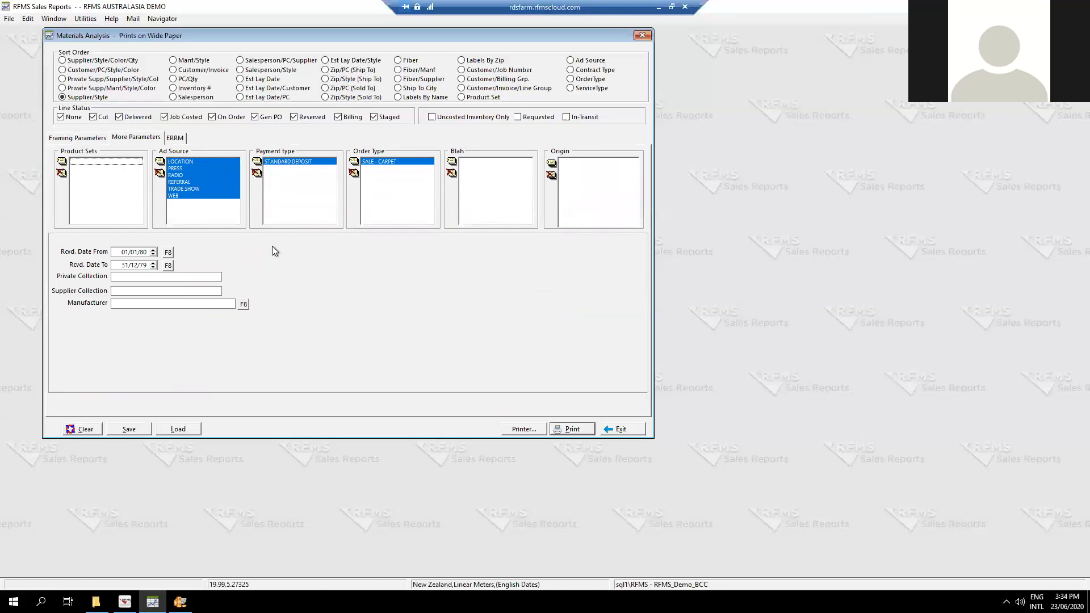
click(176, 140)
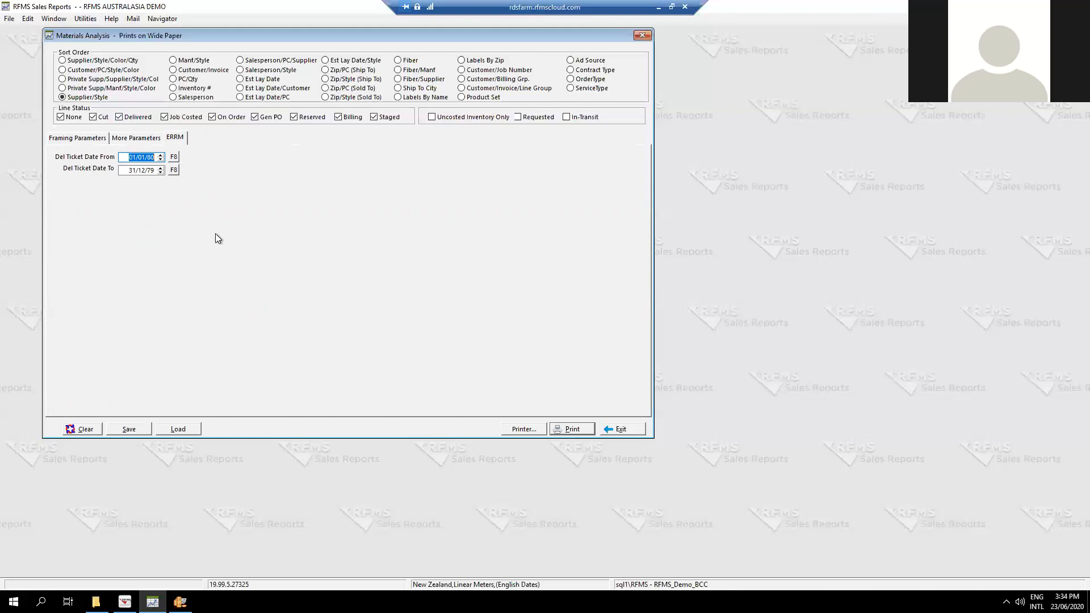
Return to the framing parameters and set the order date range from 01/01/20 to 23/06/20.
click(125, 142)
click(75, 141)
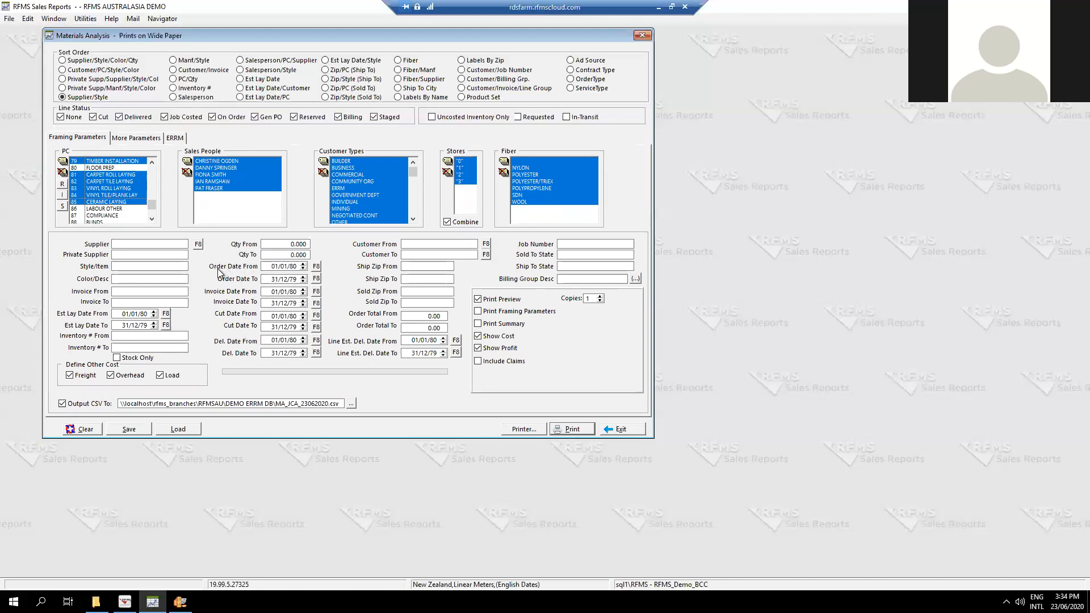
click(281, 266)
text(010120)
key(Tab)
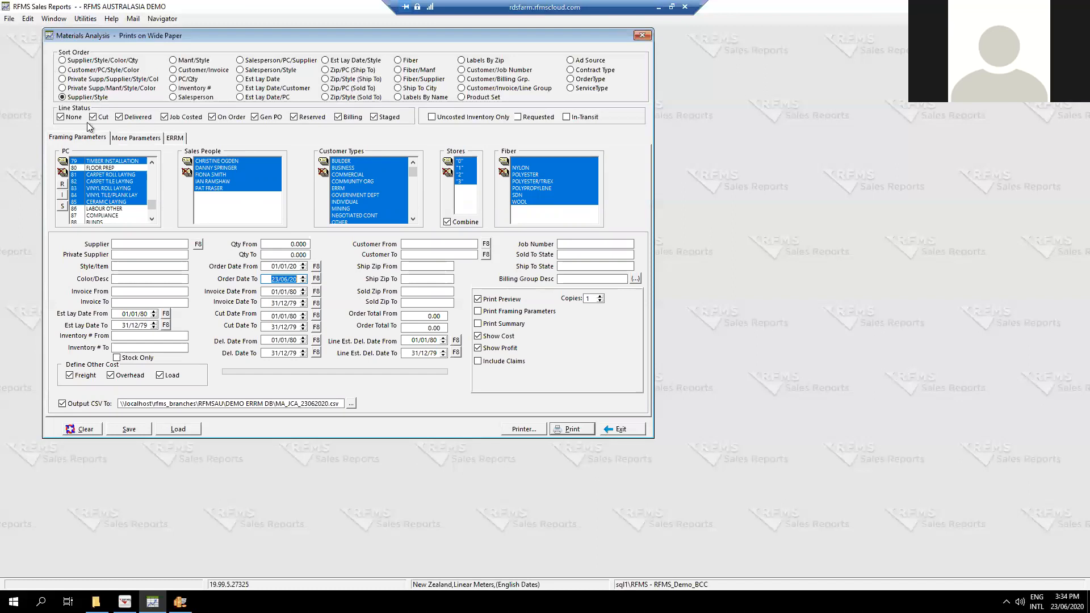
Check the selected product codes, generate the Materials Analysis preview and view it at 150% zoom.
scroll(104, 216, down, 2)
scroll(86, 175, up, 3)
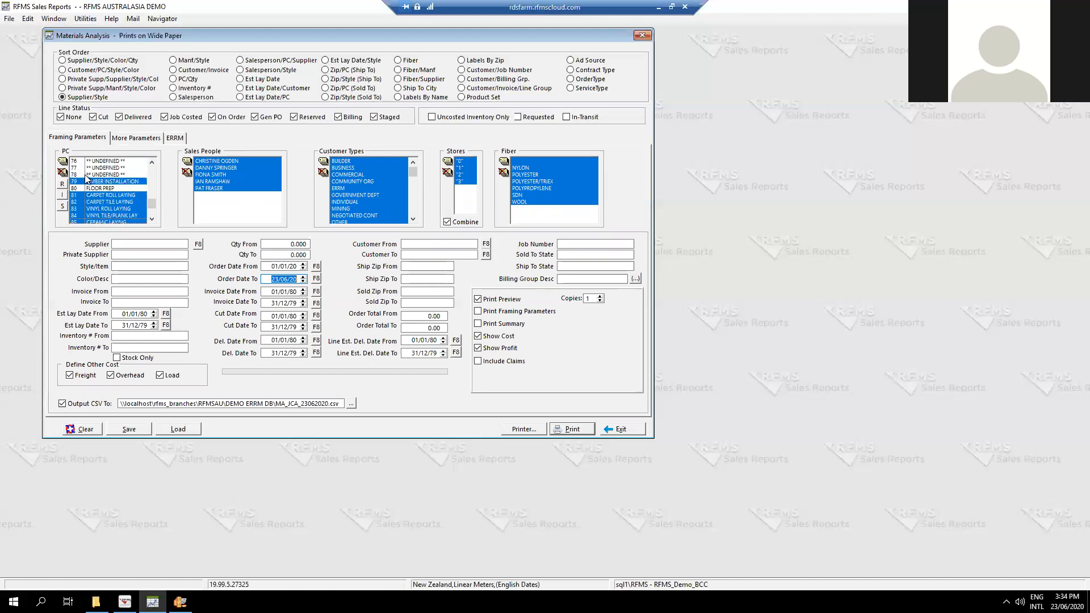
scroll(92, 192, down, 3)
scroll(95, 194, up, 2)
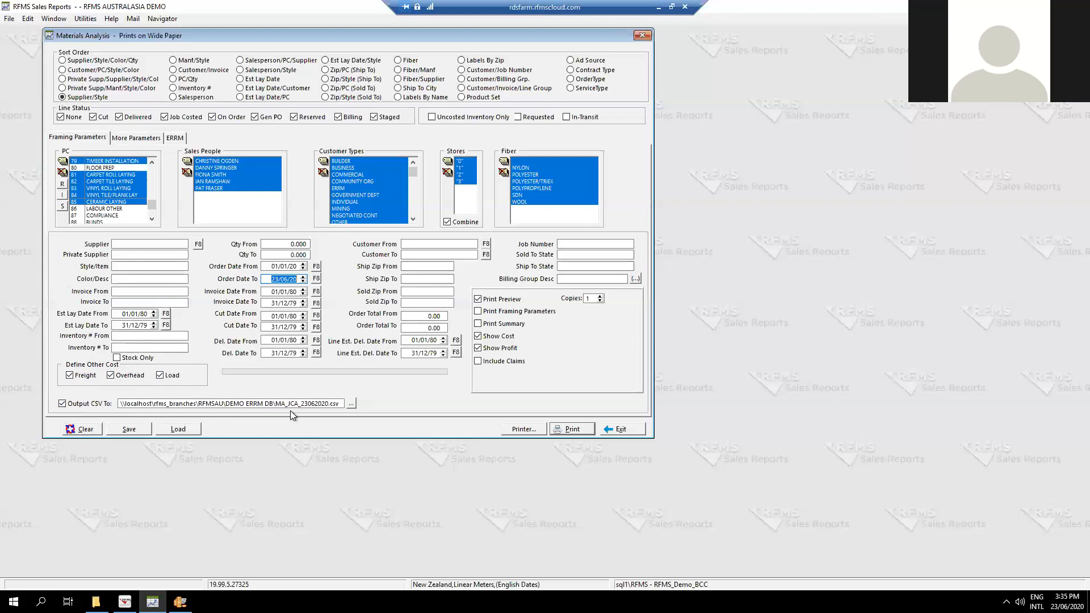
click(578, 431)
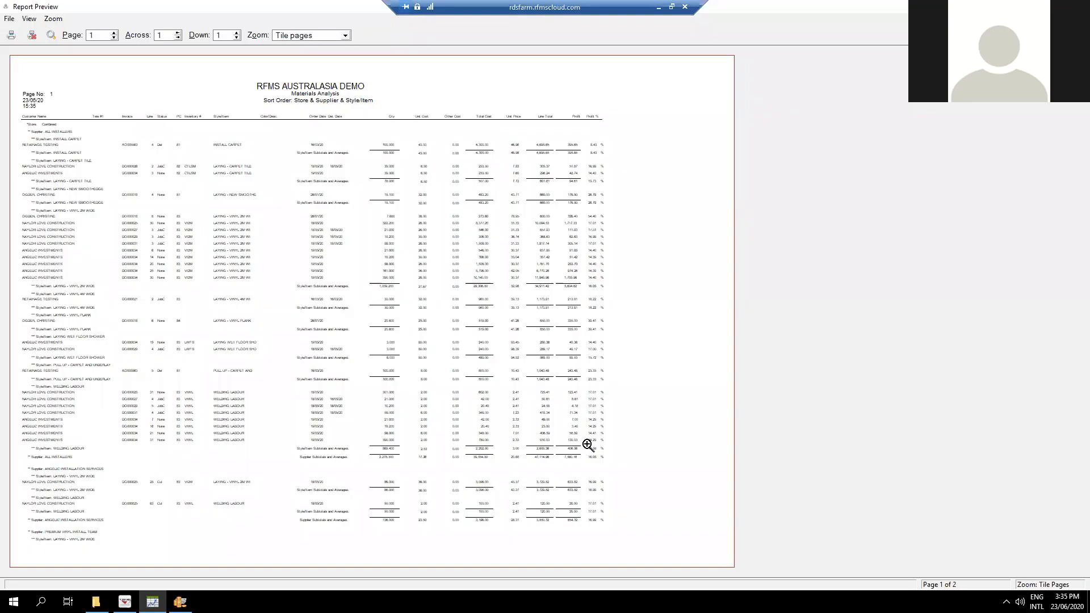
click(318, 35)
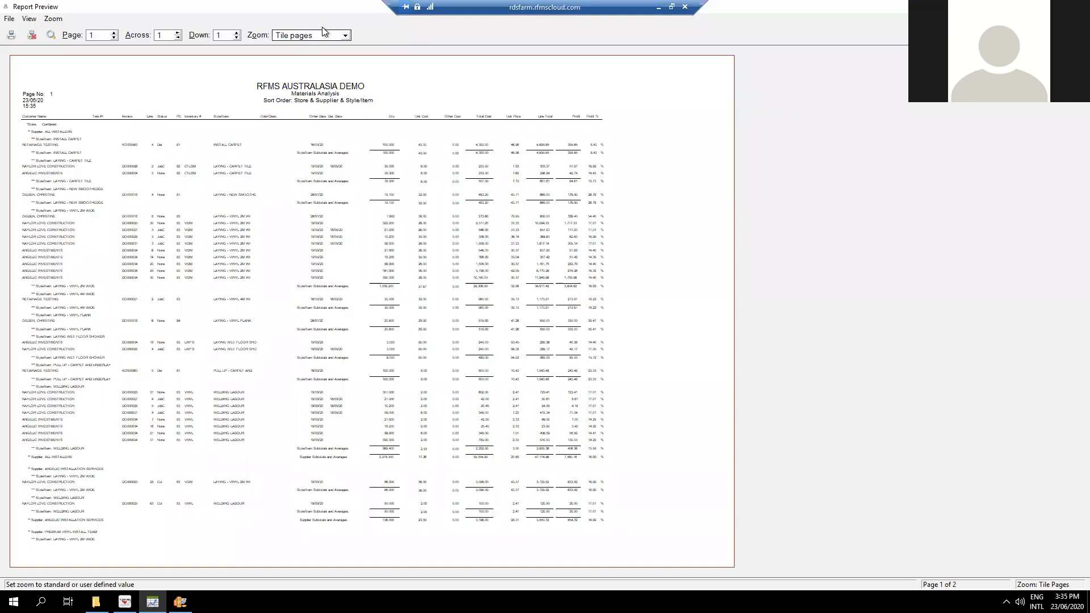
text(150)
key(Return)
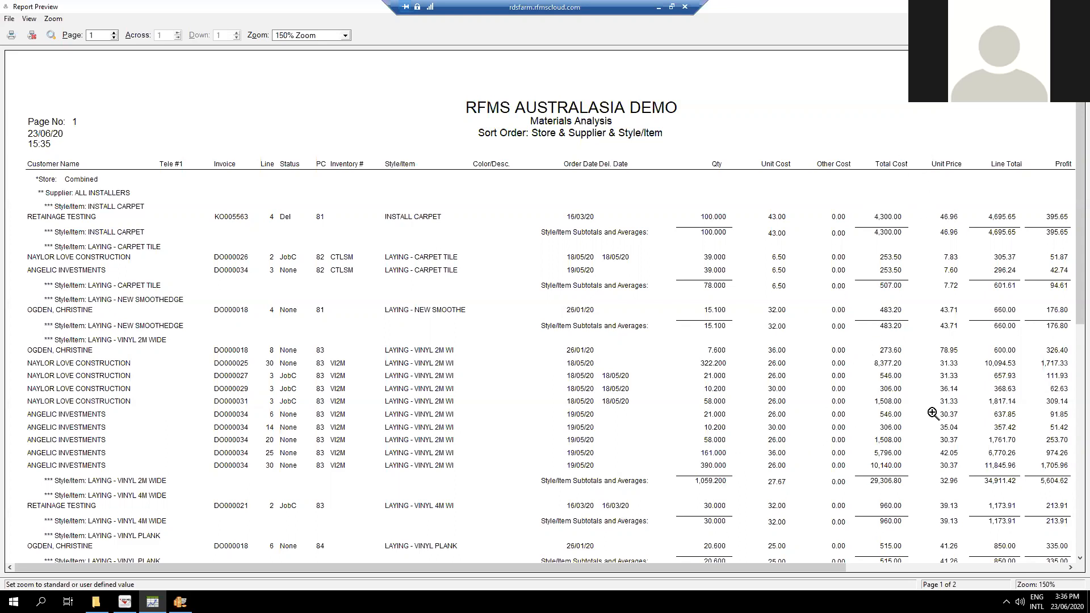
Examine the previewed report's cost and profit columns and its supplier subtotals, and leave the preview.
click(1070, 568)
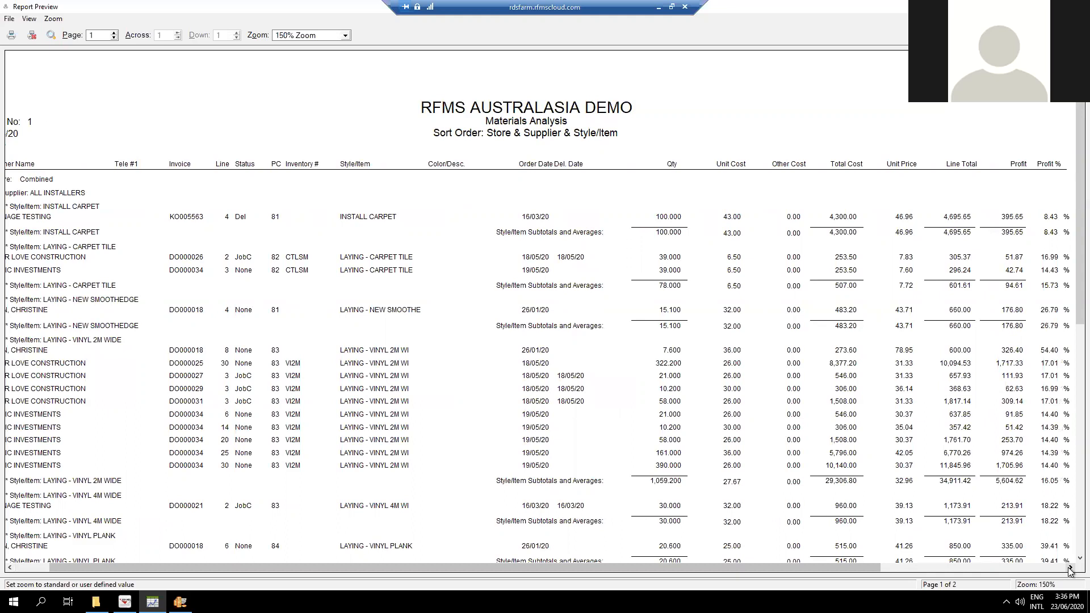
click(1071, 567)
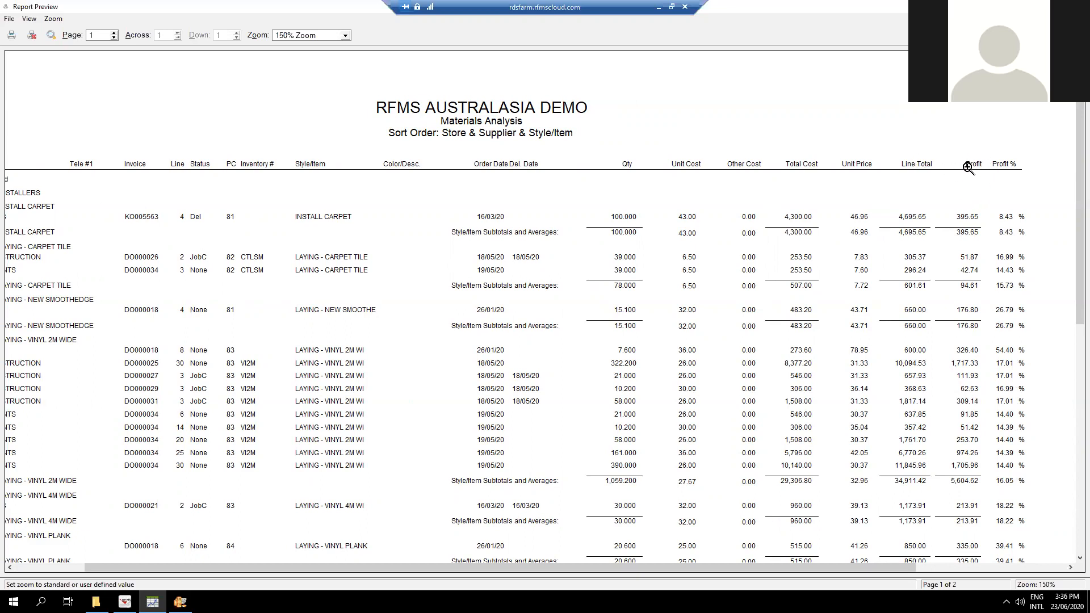
drag(1072, 308, 1071, 495)
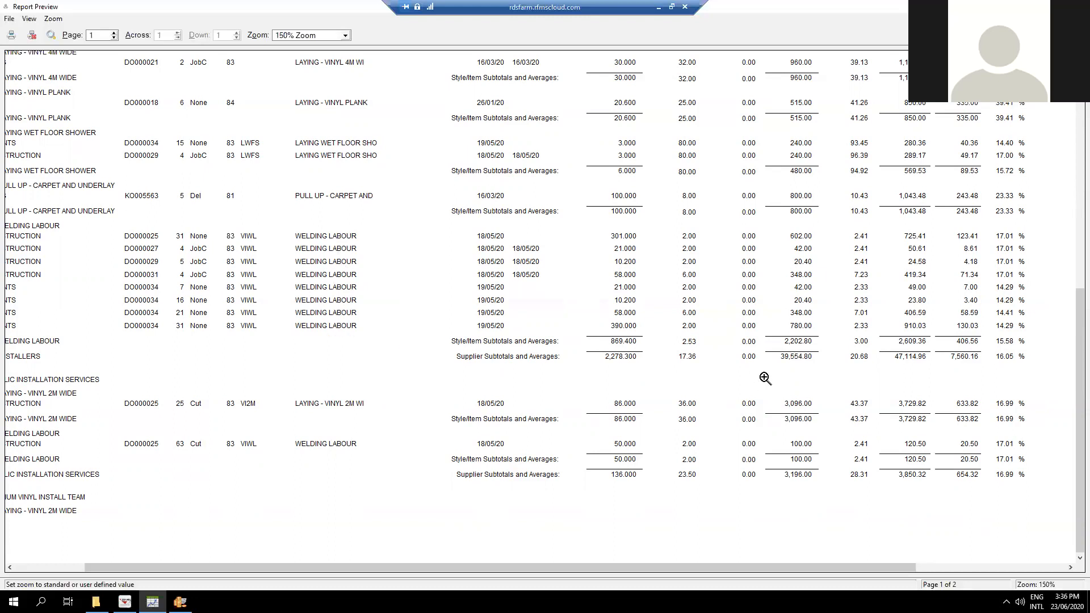
scroll(765, 377, up, 3)
scroll(765, 377, up, 6)
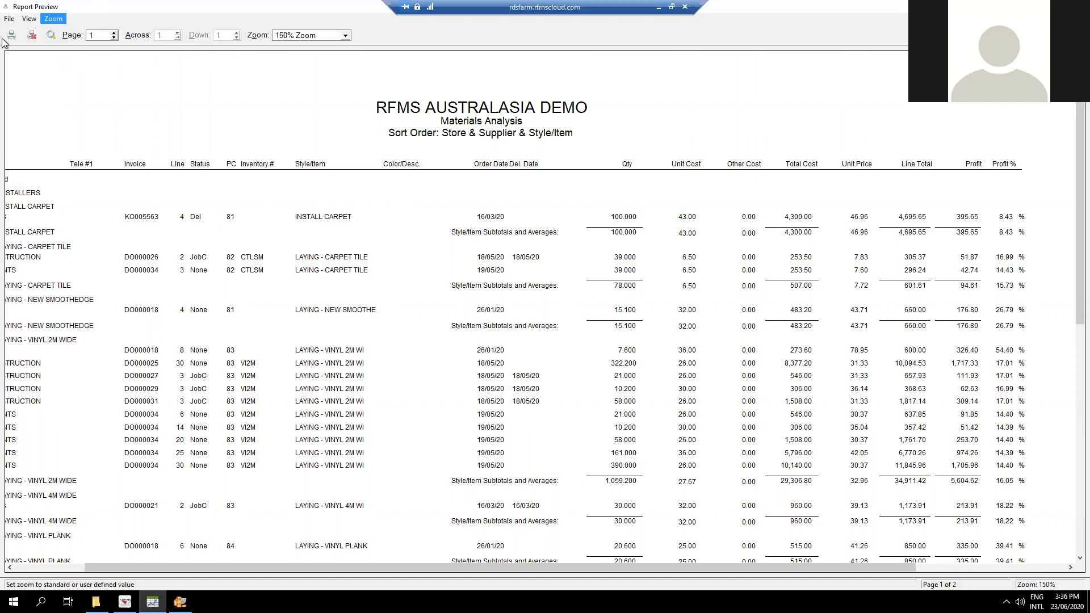
click(12, 20)
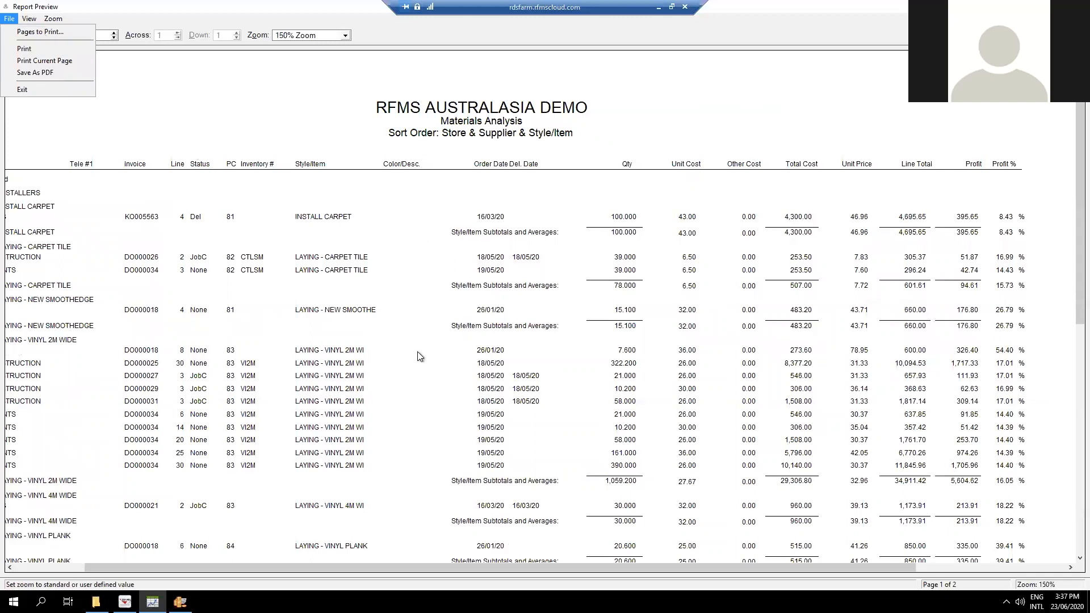
click(22, 90)
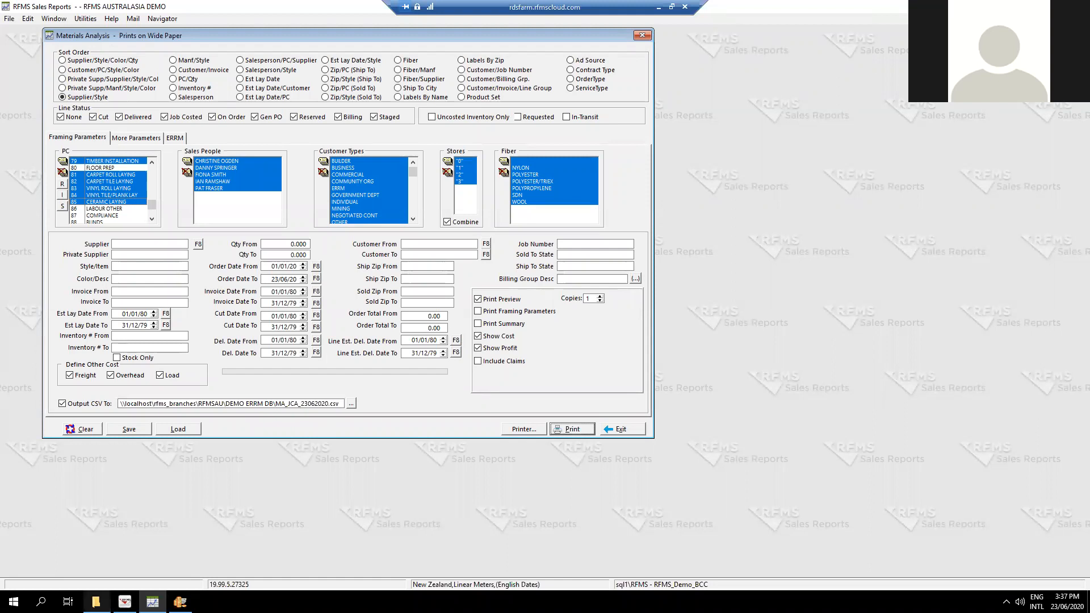
Open the exported MA_JCA_23062020.csv from the DEMO ERRM DB folder in Excel and look across all its columns.
click(95, 602)
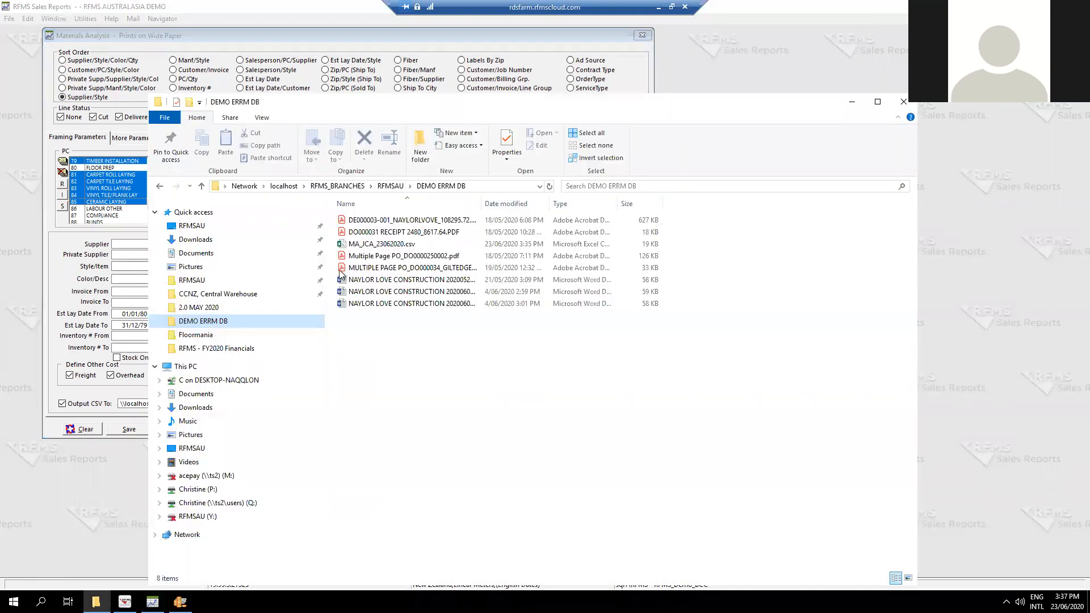
double_click(390, 245)
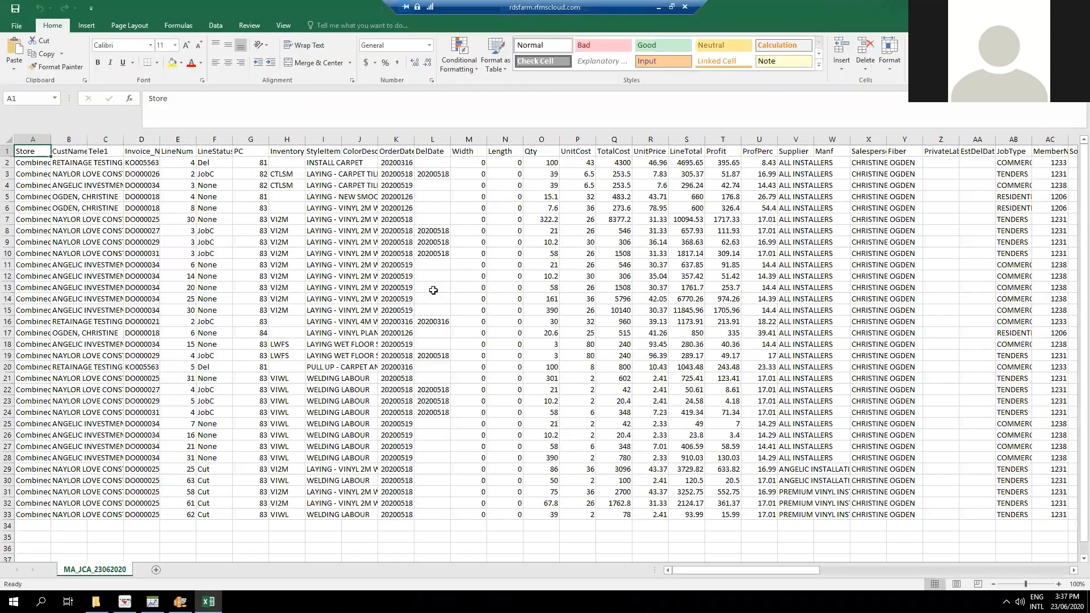
click(192, 198)
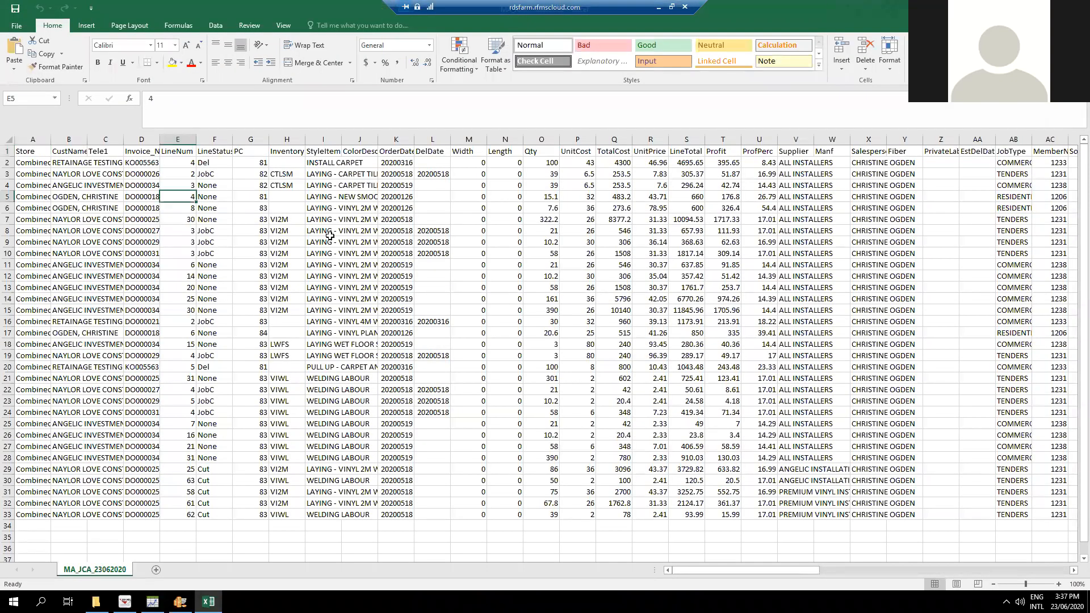
click(33, 136)
drag(766, 570, 1077, 590)
drag(980, 570, 1062, 540)
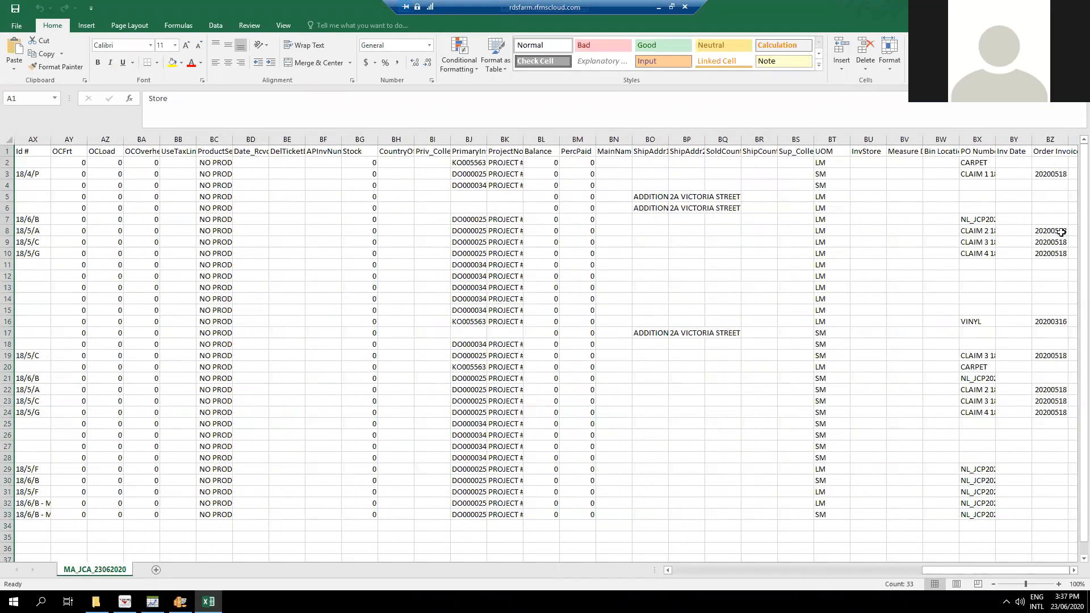
click(1044, 139)
drag(942, 568, 666, 575)
click(309, 353)
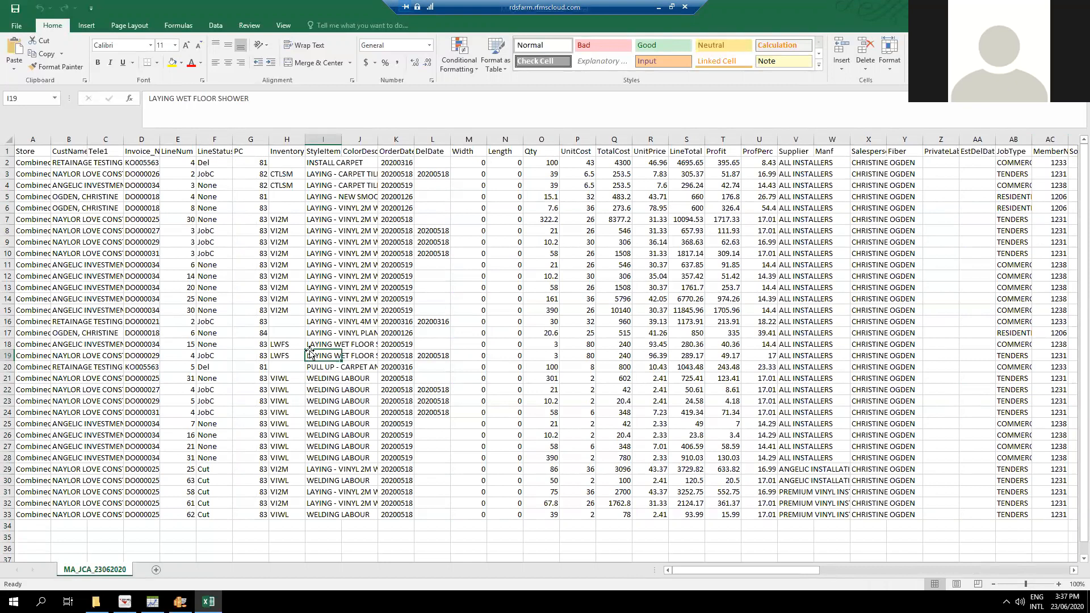
click(235, 276)
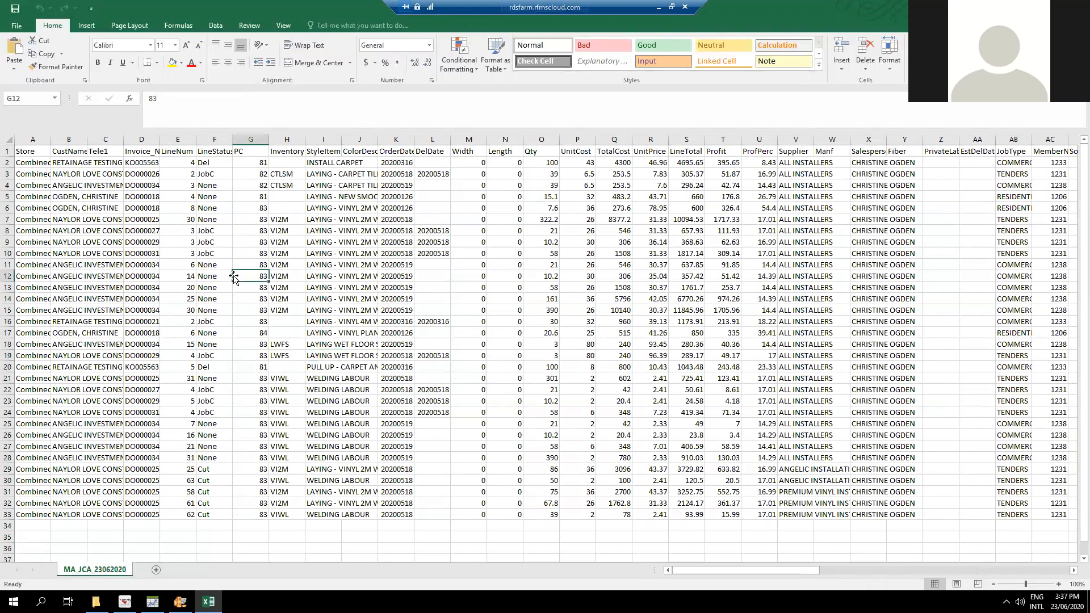
Fit the Store column's width to its contents.
click(11, 139)
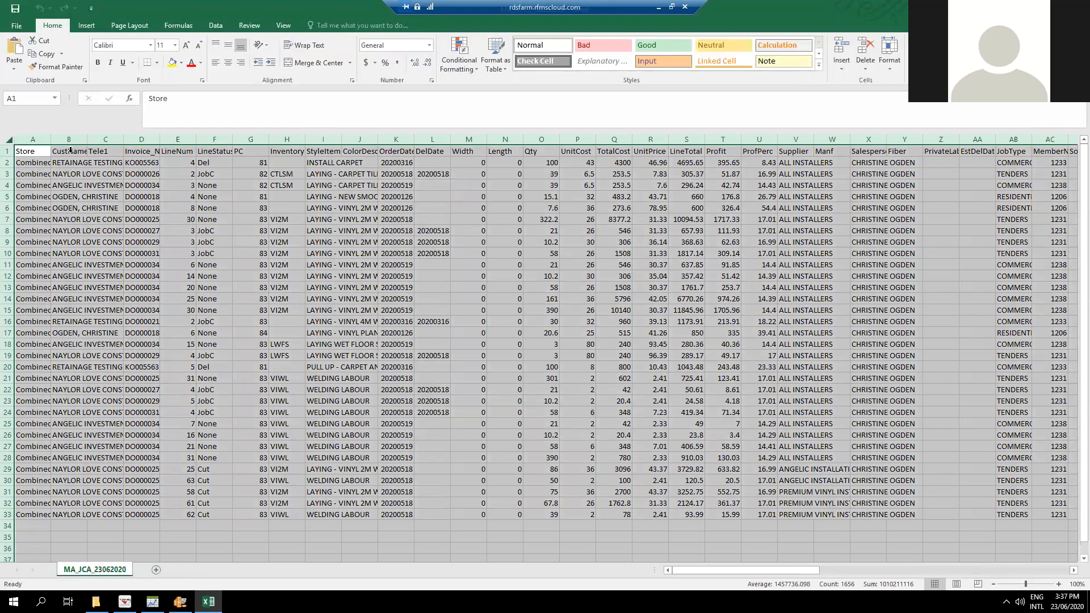
click(97, 171)
double_click(48, 141)
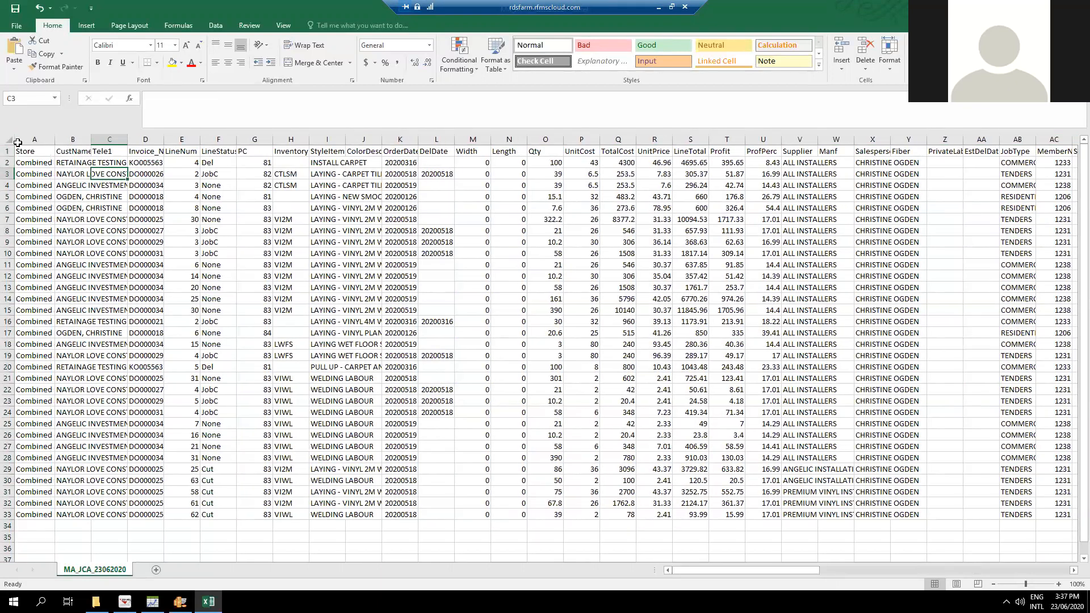
Check the stores' Combine option in RFMS Sales Reports, return to Excel and delete the Store column.
click(34, 140)
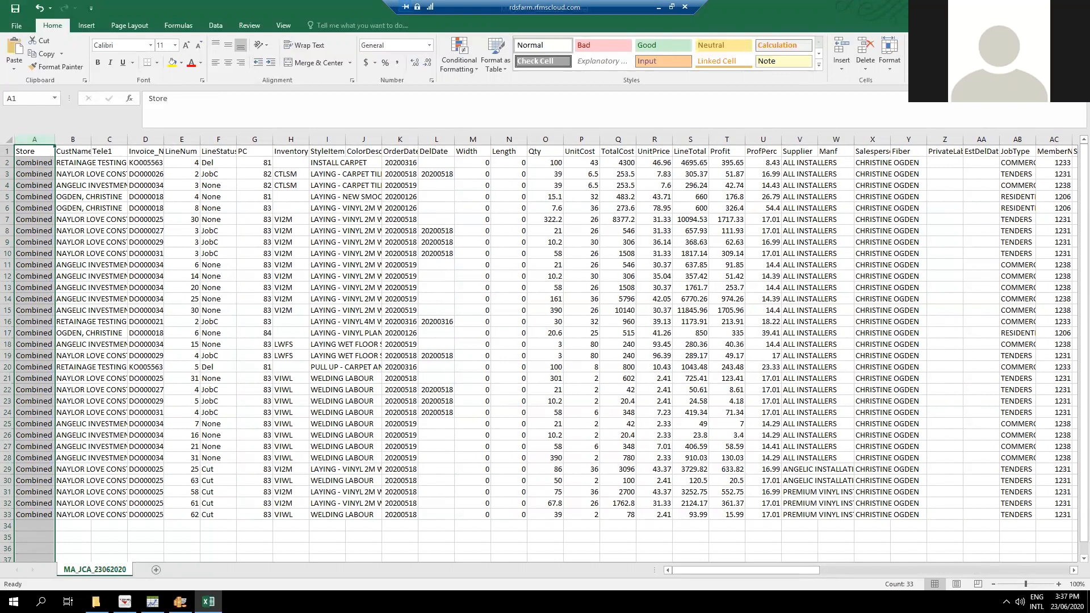
click(152, 602)
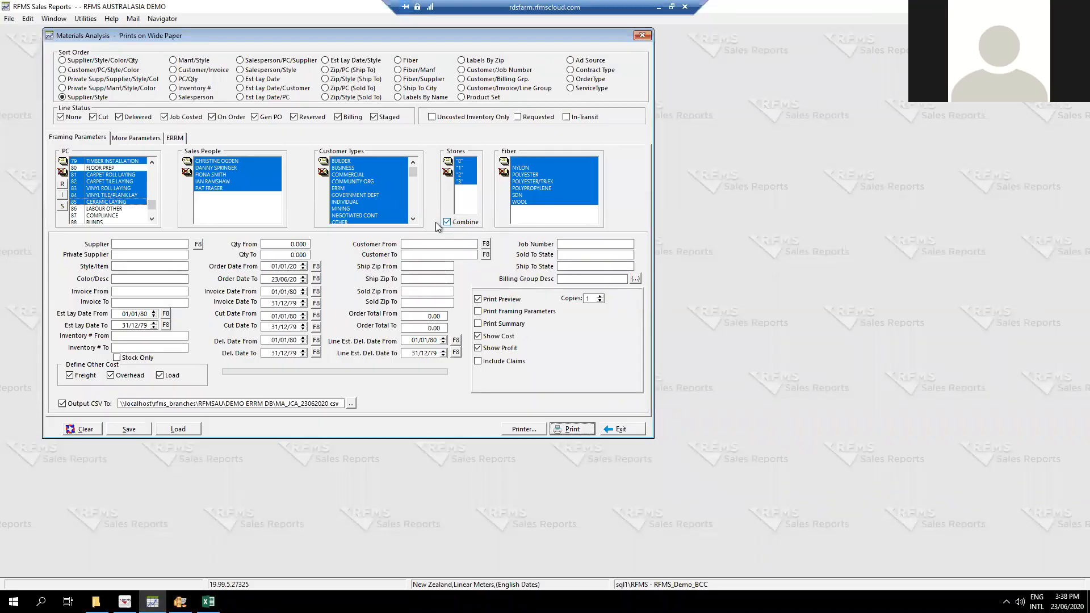
click(208, 602)
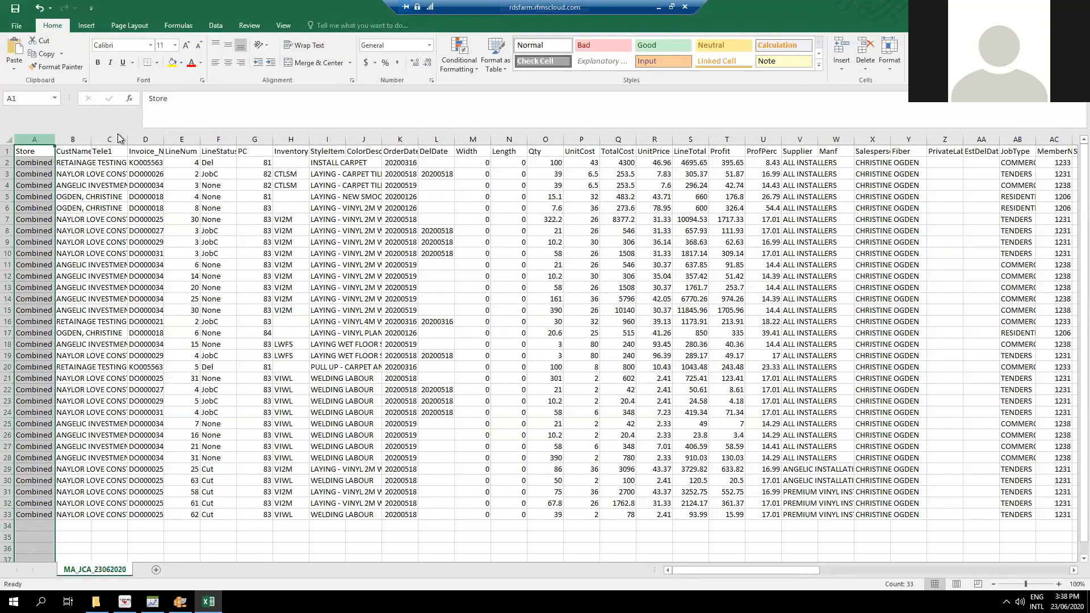
right_click(43, 143)
click(29, 139)
right_click(40, 143)
click(65, 233)
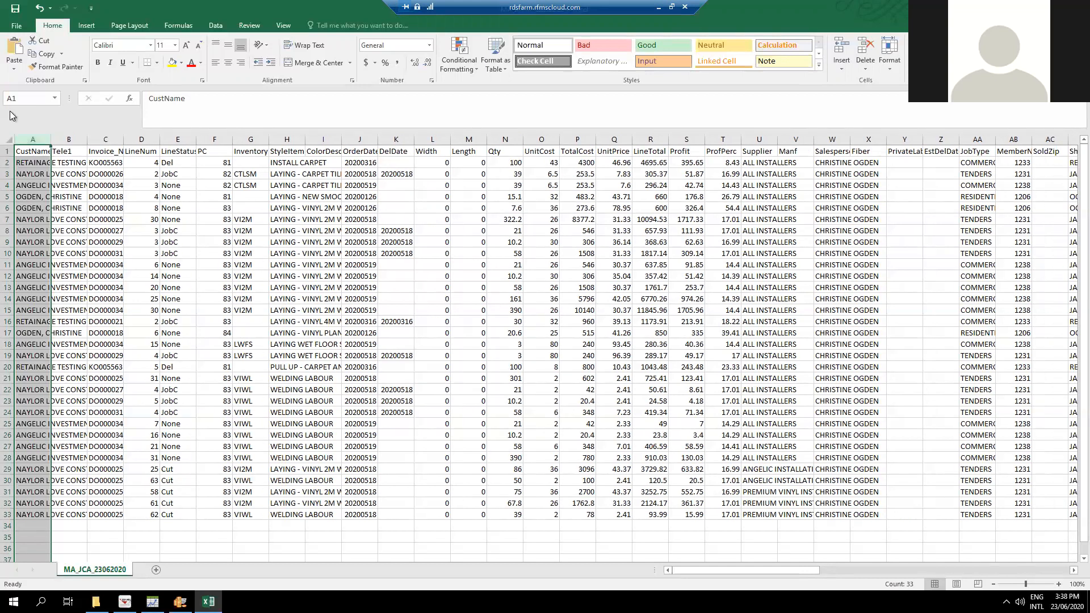
Fit the CustName column's width to its contents and delete the Tele1 column.
double_click(52, 139)
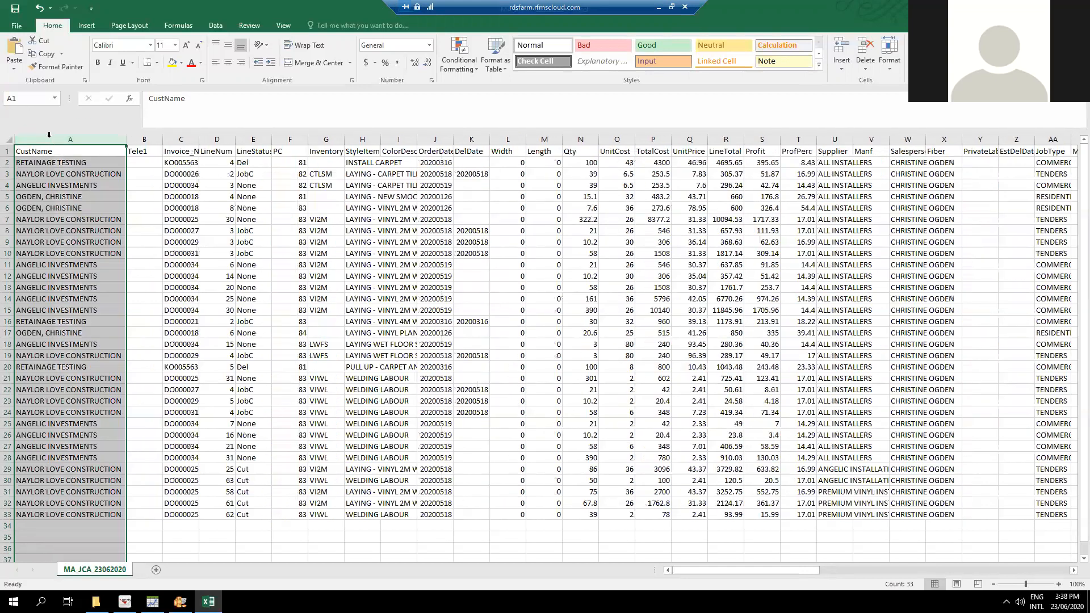
click(138, 135)
right_click(138, 136)
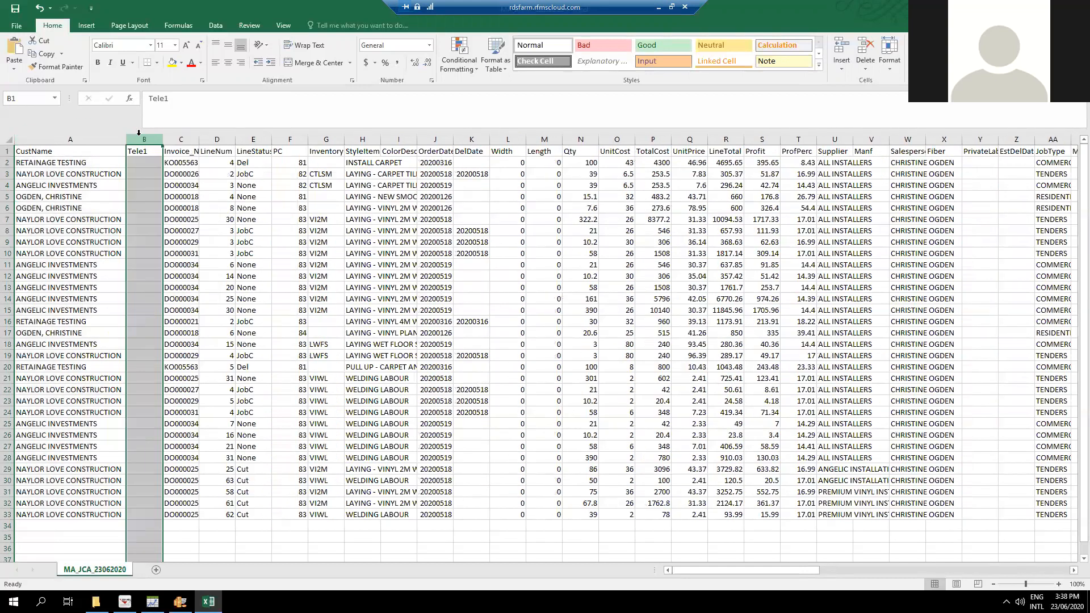
click(163, 226)
Look over the first row's invoice, product code, style and order date cells, and delete the LineNum column.
drag(182, 139, 215, 138)
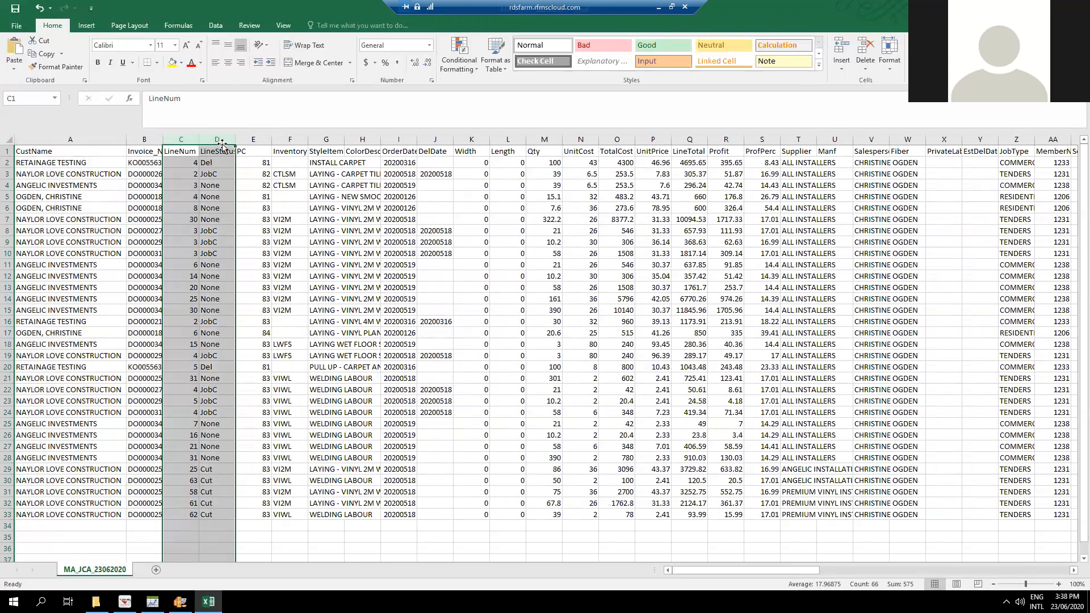
click(175, 152)
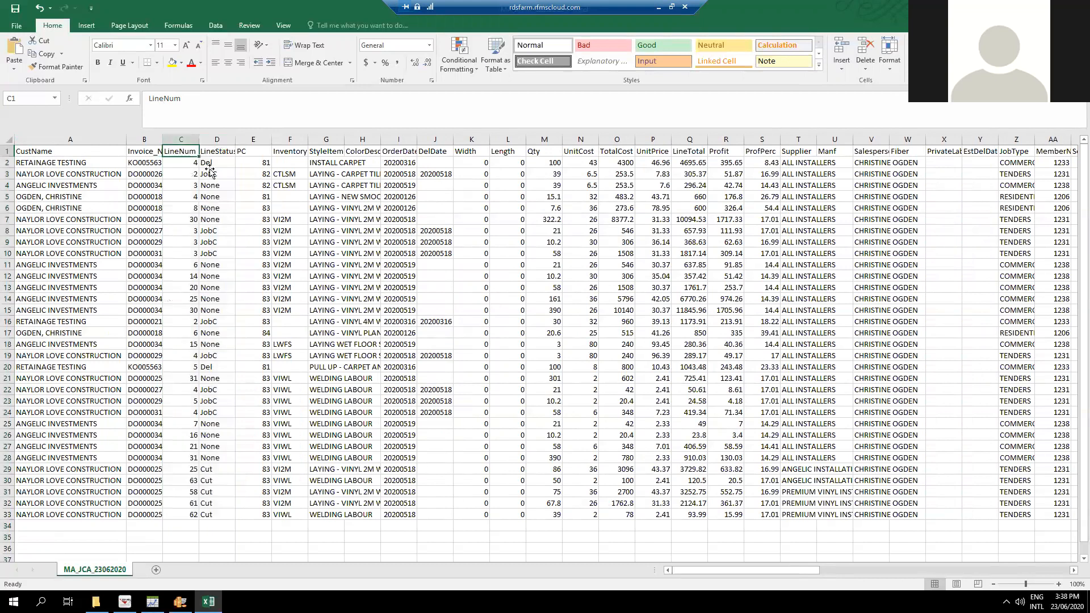
click(154, 164)
click(319, 165)
drag(253, 163, 399, 163)
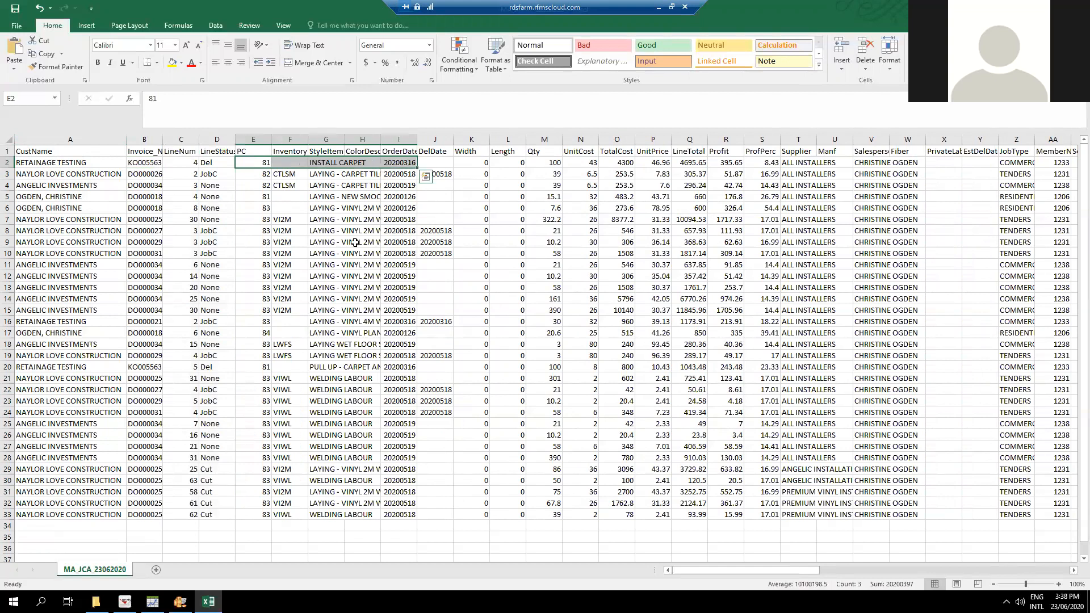
click(185, 140)
right_click(186, 142)
click(215, 230)
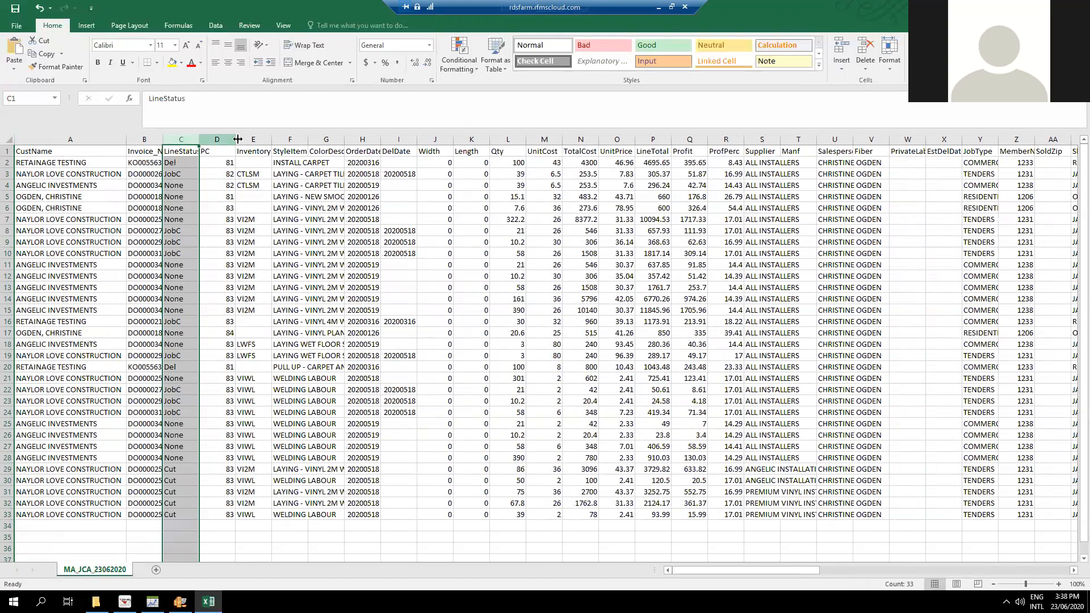
Fit the widths of the PC and InventoryNum columns to their contents.
click(188, 152)
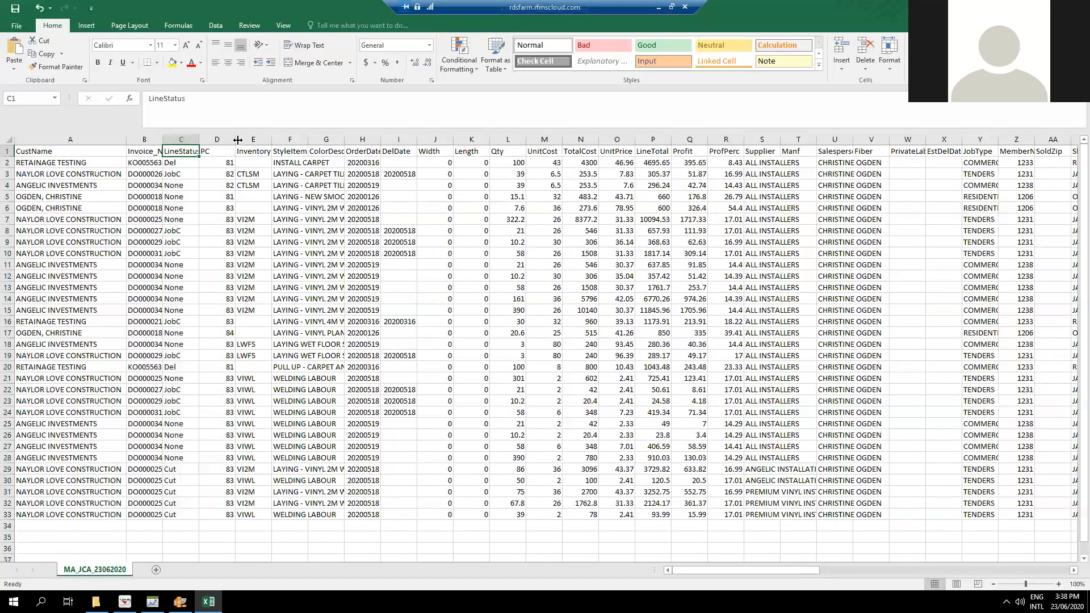
double_click(236, 139)
click(205, 139)
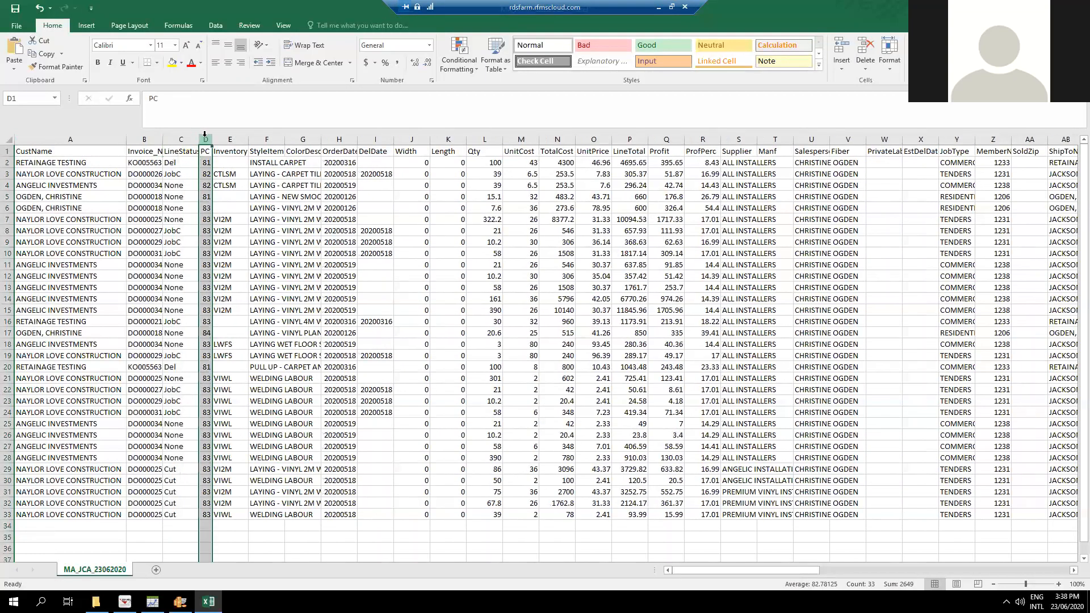
double_click(248, 139)
click(241, 151)
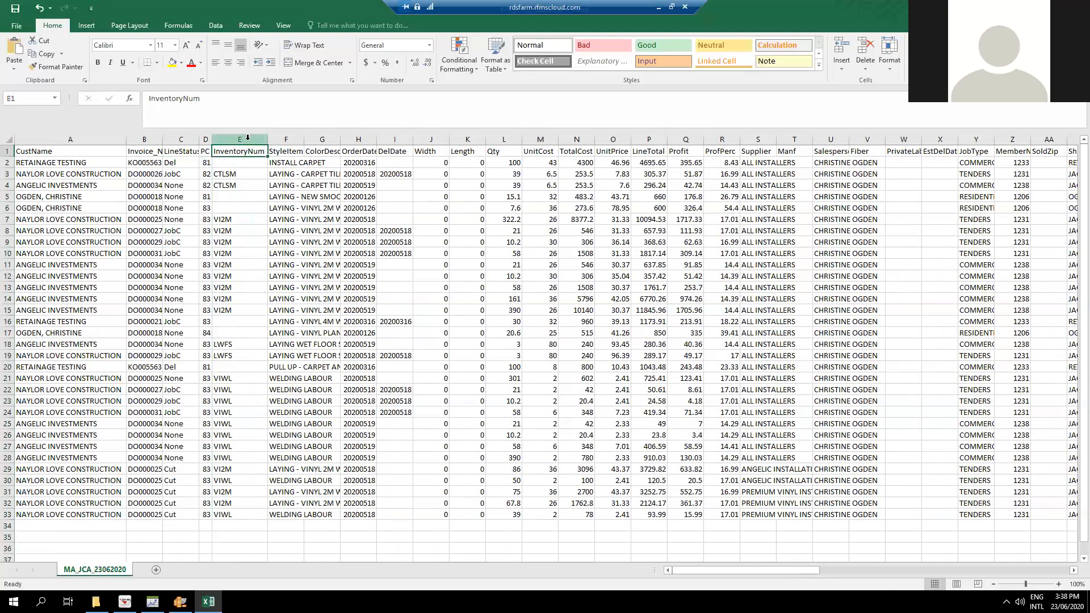
click(248, 137)
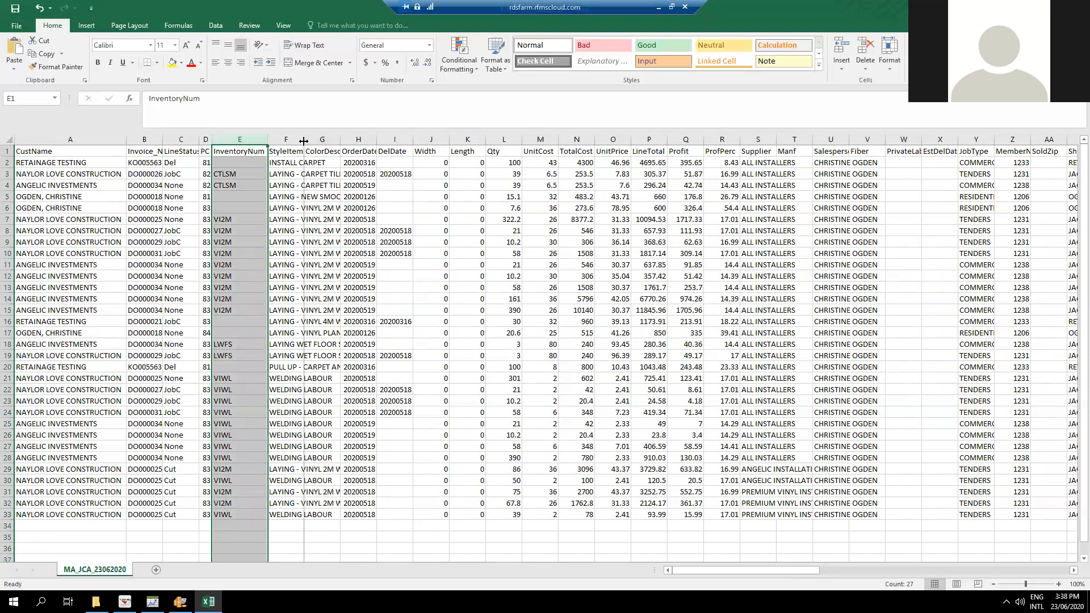
Fit the StyleItem column's width to its contents and delete the empty ColorDesc column.
double_click(303, 139)
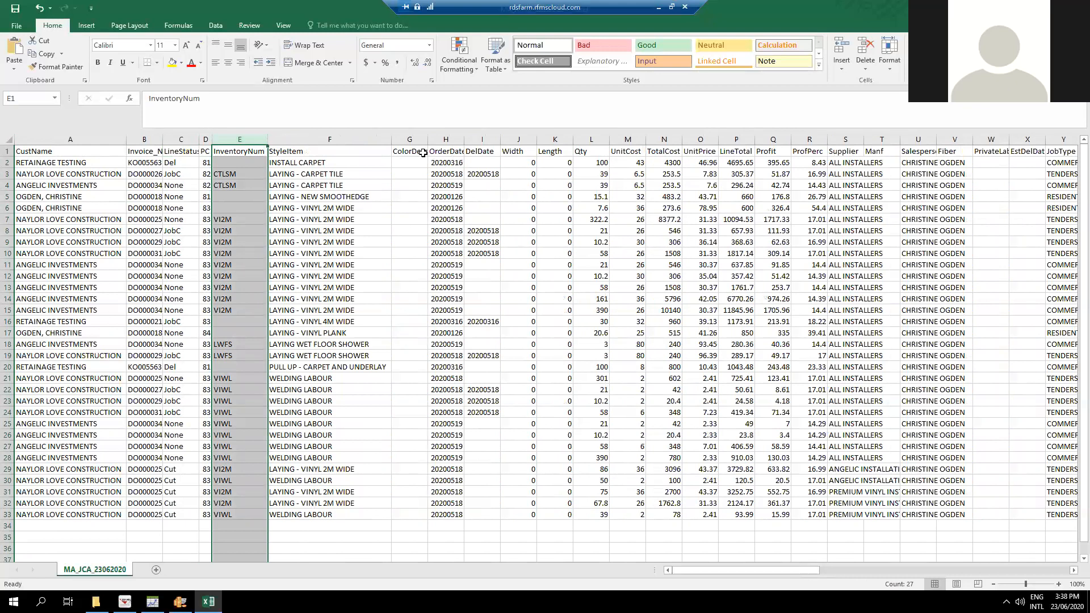
click(411, 139)
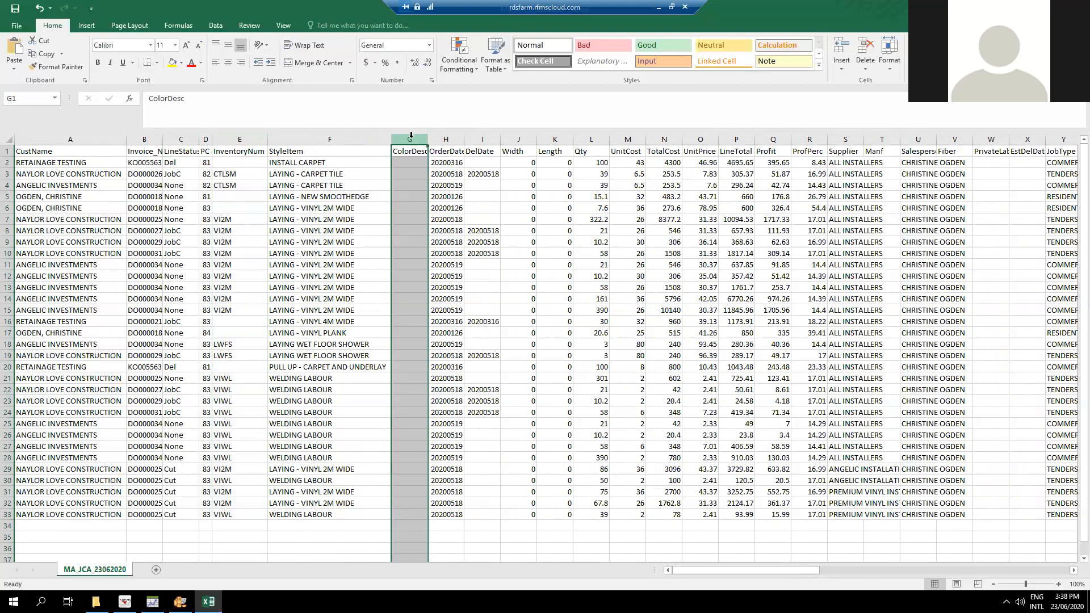
right_click(411, 139)
click(431, 223)
click(477, 220)
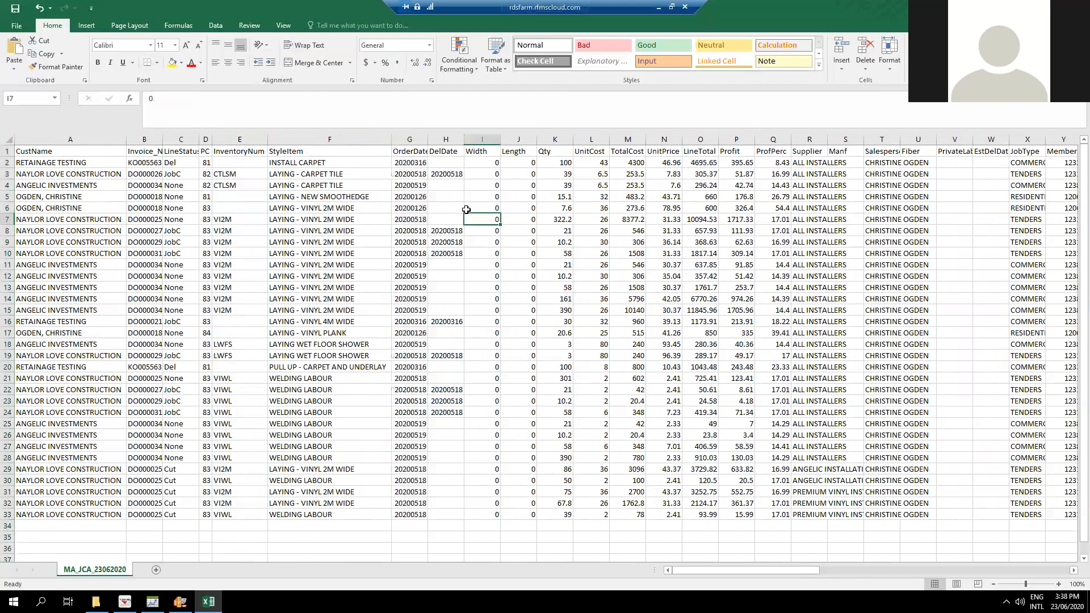
Delete the DelDate, Width and Length columns together.
drag(446, 136, 518, 138)
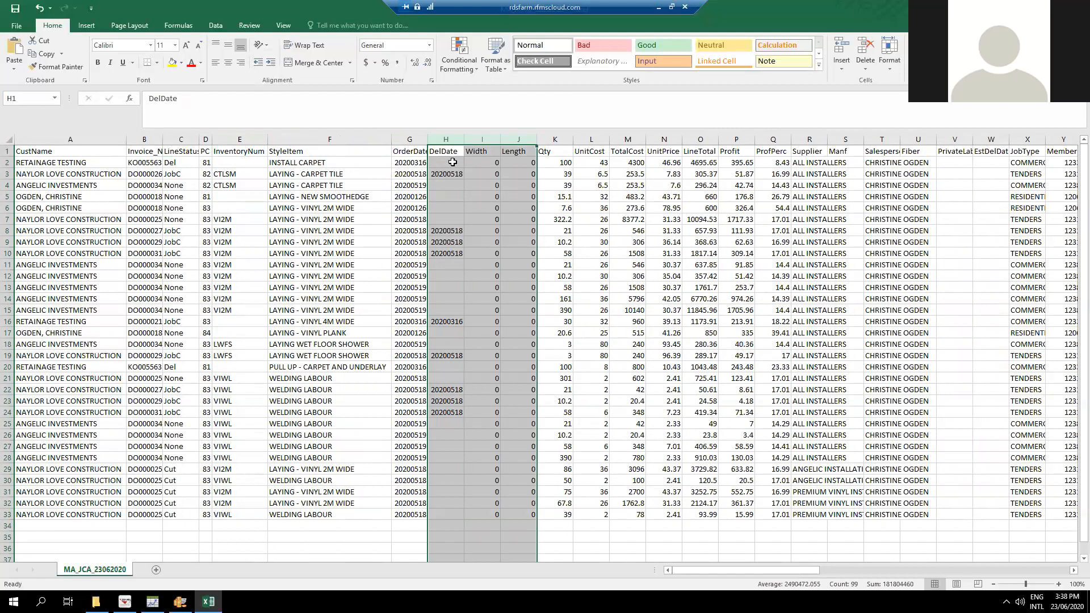
right_click(488, 139)
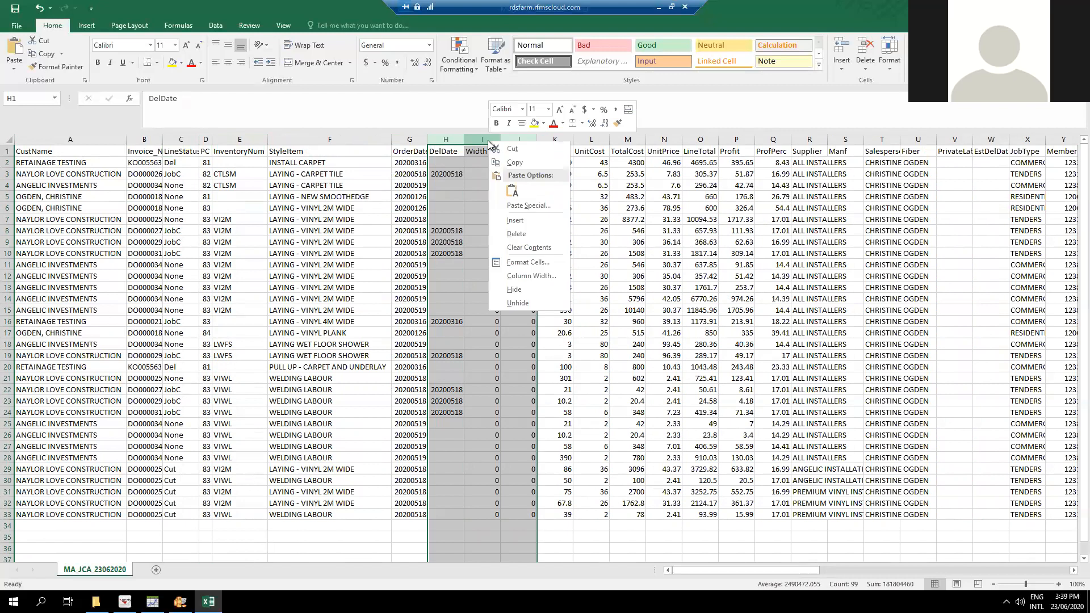
click(511, 236)
click(577, 289)
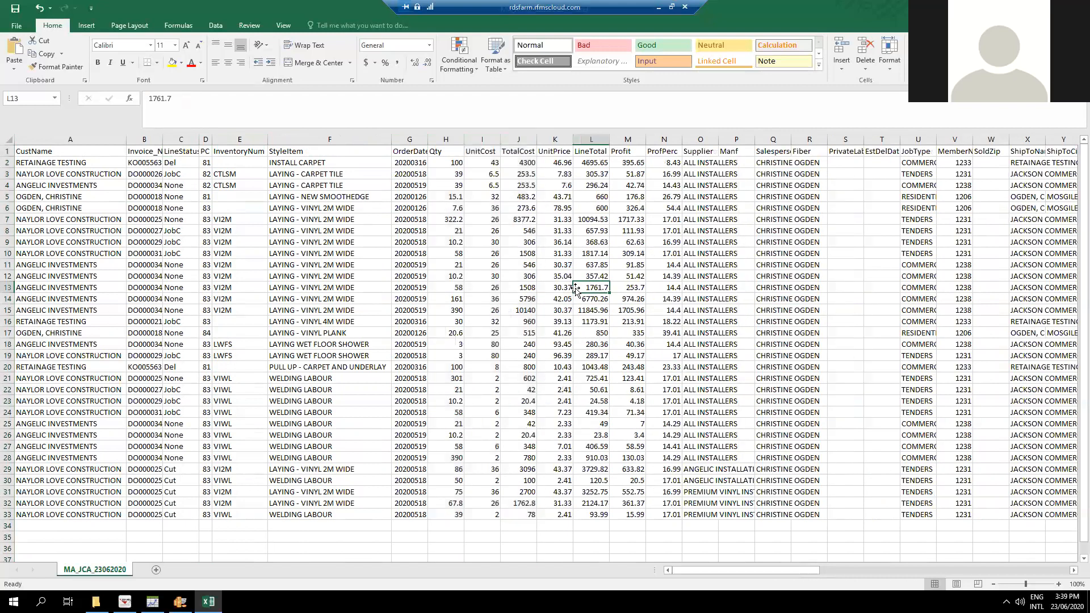
Fit the widths of all the sheet's columns to their contents at once.
click(7, 142)
double_click(679, 137)
click(745, 299)
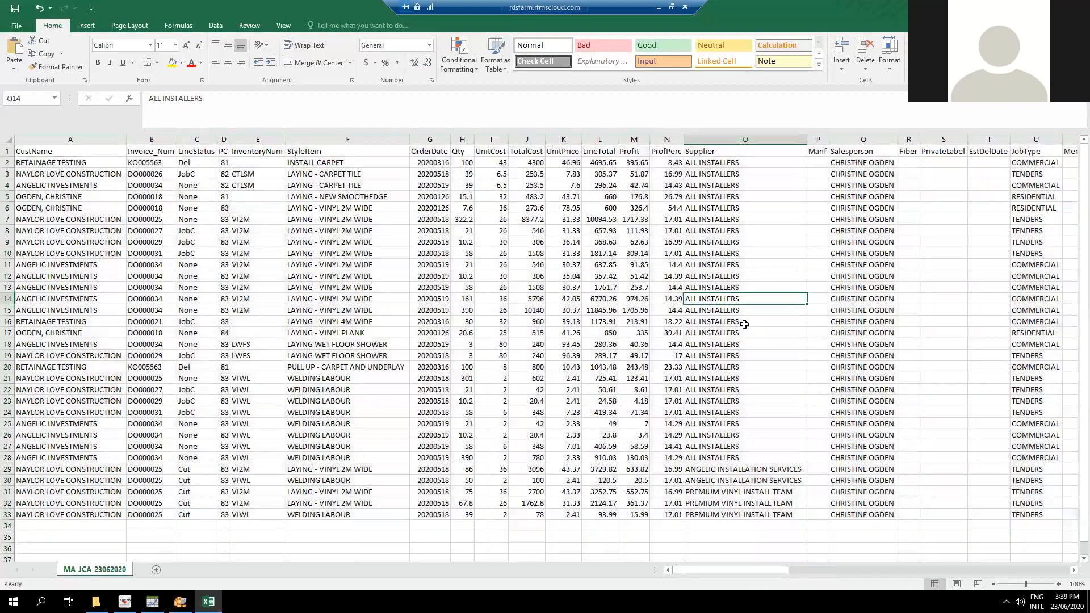
Delete the Manf, Salesperson, Fiber, PrivateLabel and EstDelDate columns.
click(821, 137)
right_click(820, 137)
key(d)
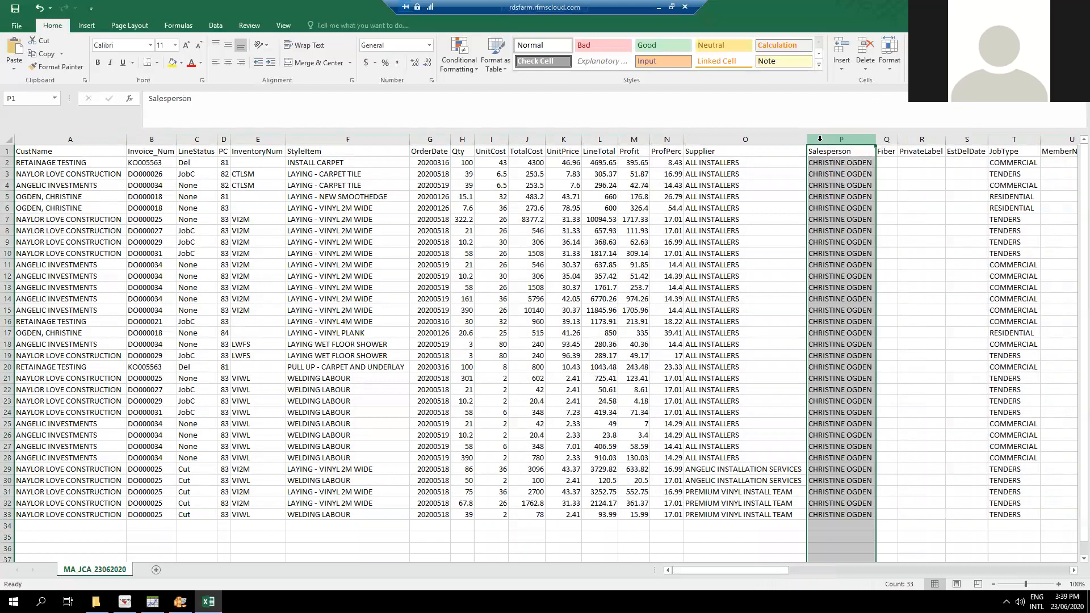
right_click(832, 139)
key(d)
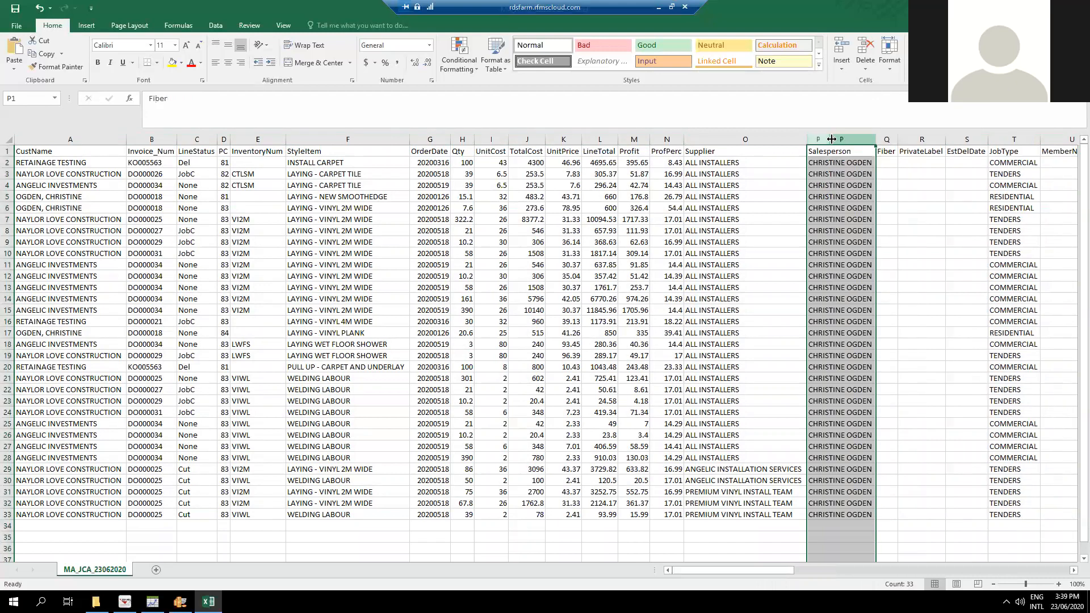
drag(819, 138, 892, 136)
right_click(892, 137)
key(d)
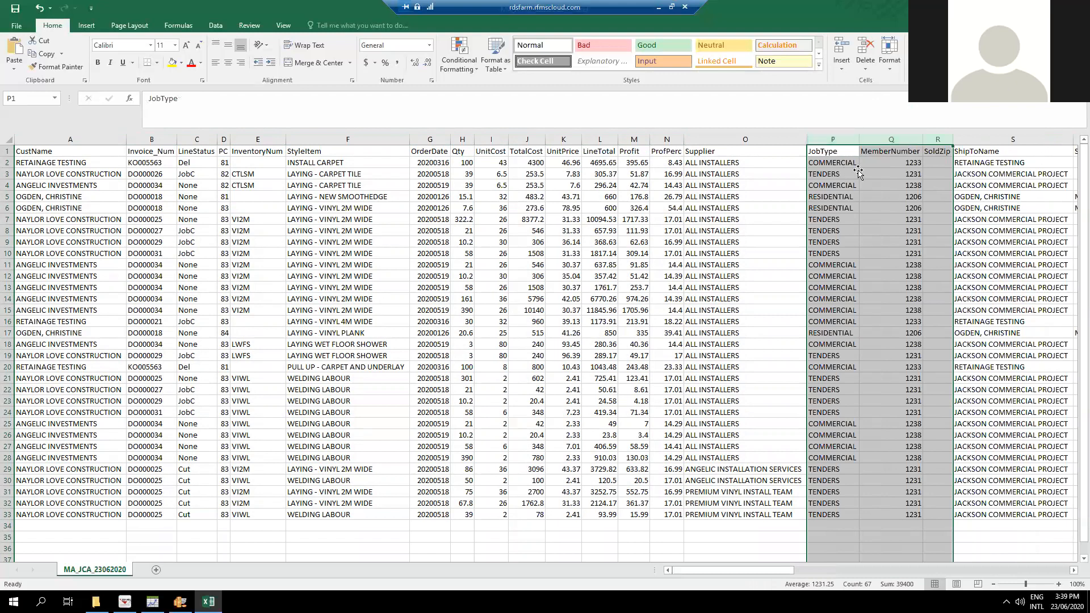
Keep the JobType column and delete the MemberNumber and SoldZip columns beside it.
click(850, 152)
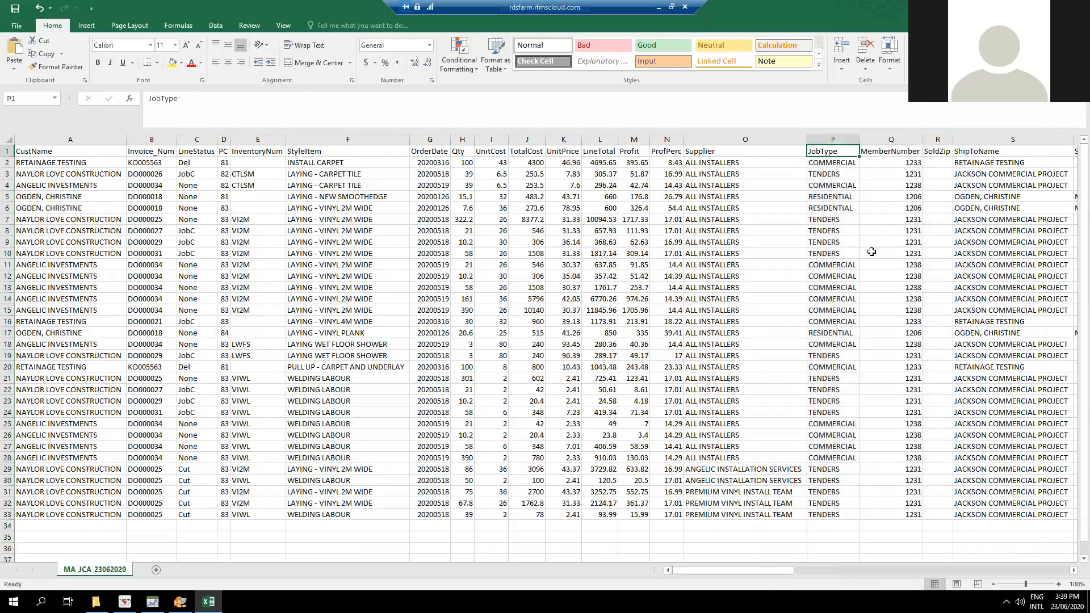
click(1072, 570)
click(1073, 571)
click(1072, 570)
click(1073, 570)
click(1073, 571)
click(1073, 570)
click(1073, 570)
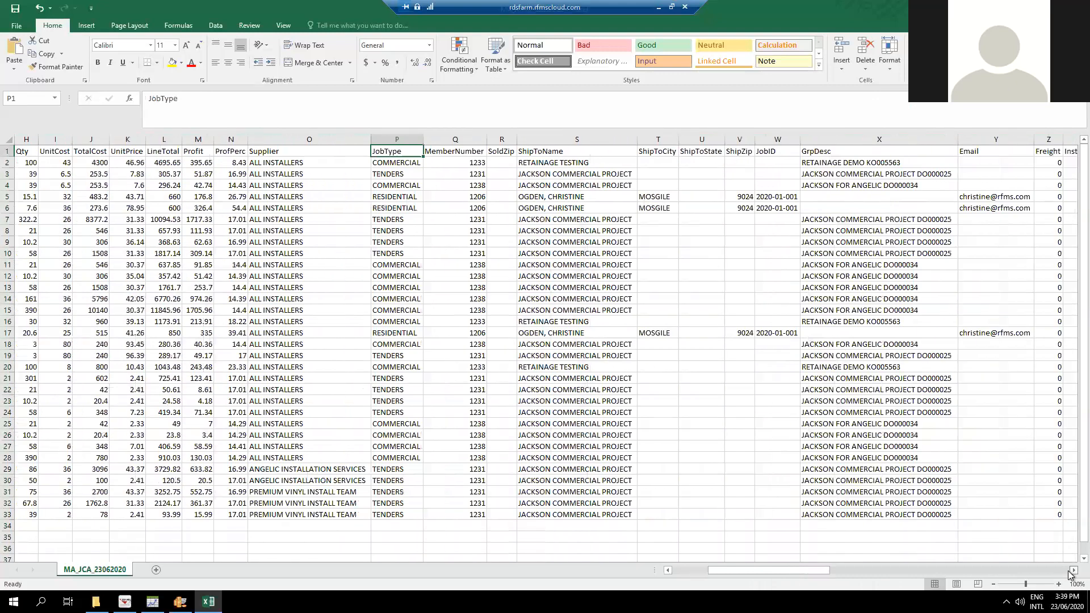
drag(460, 135, 502, 138)
right_click(501, 138)
click(520, 224)
click(465, 136)
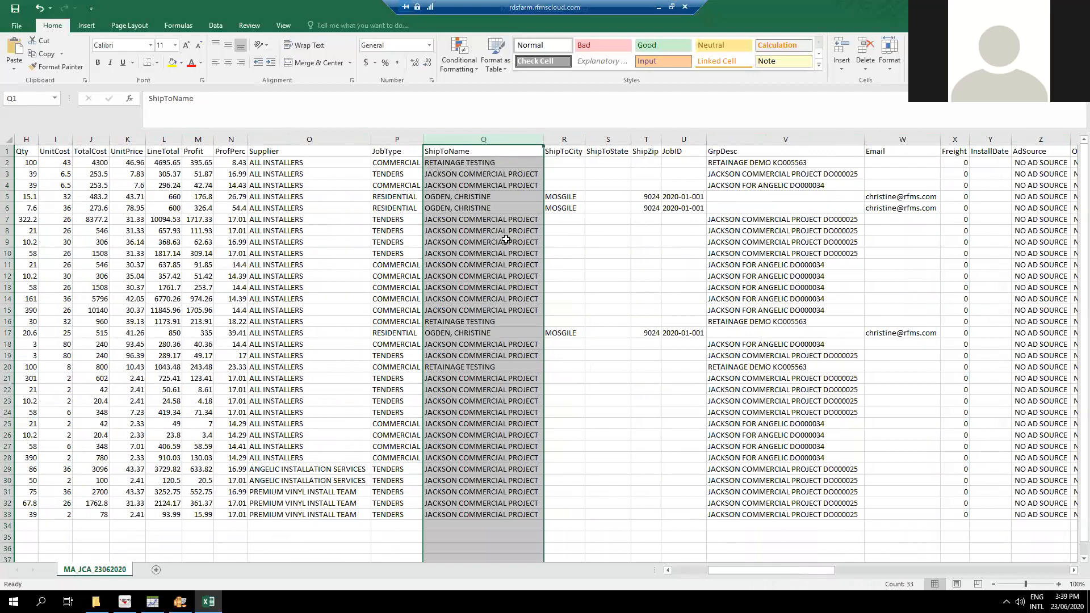
Delete the ShipToCity, ShipToState, ShipZip and JobID columns following ShipToName.
click(561, 141)
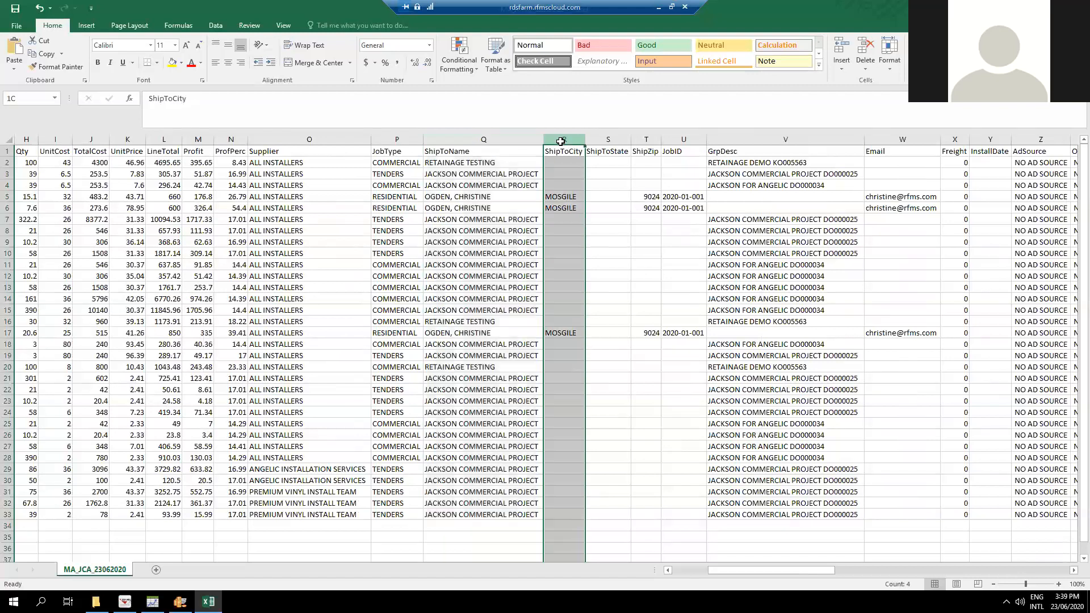
drag(567, 136, 685, 138)
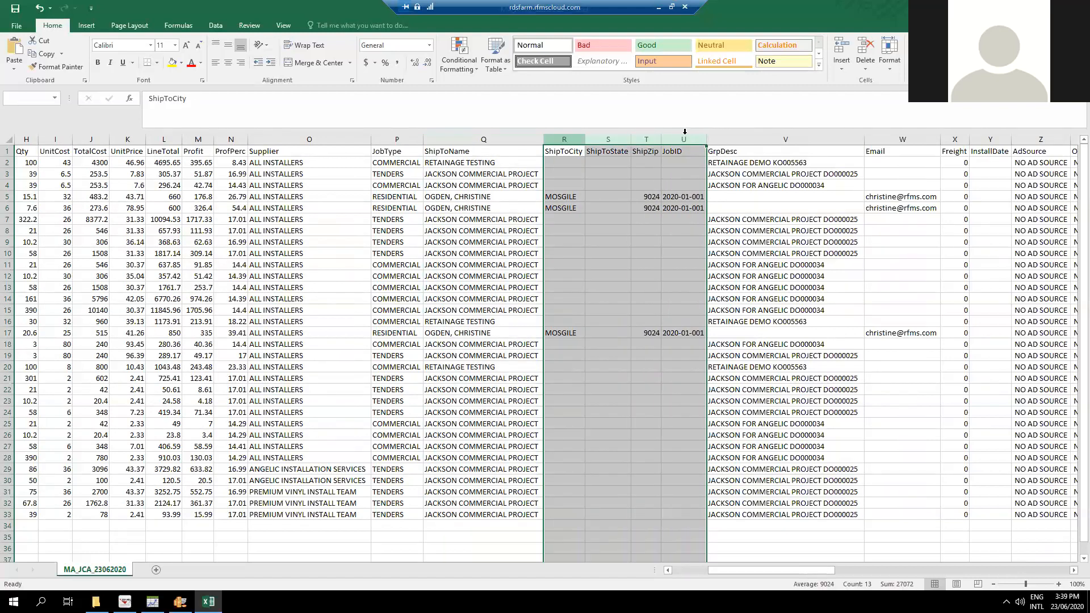
right_click(686, 138)
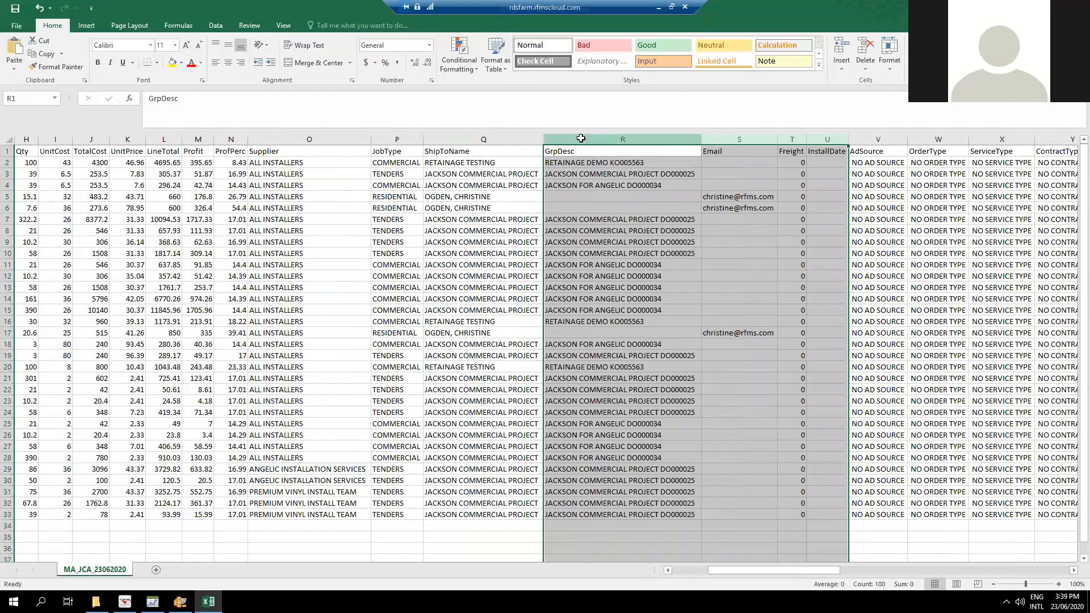
Delete the GrpDesc, Email, Freight and InstallDate columns.
click(580, 139)
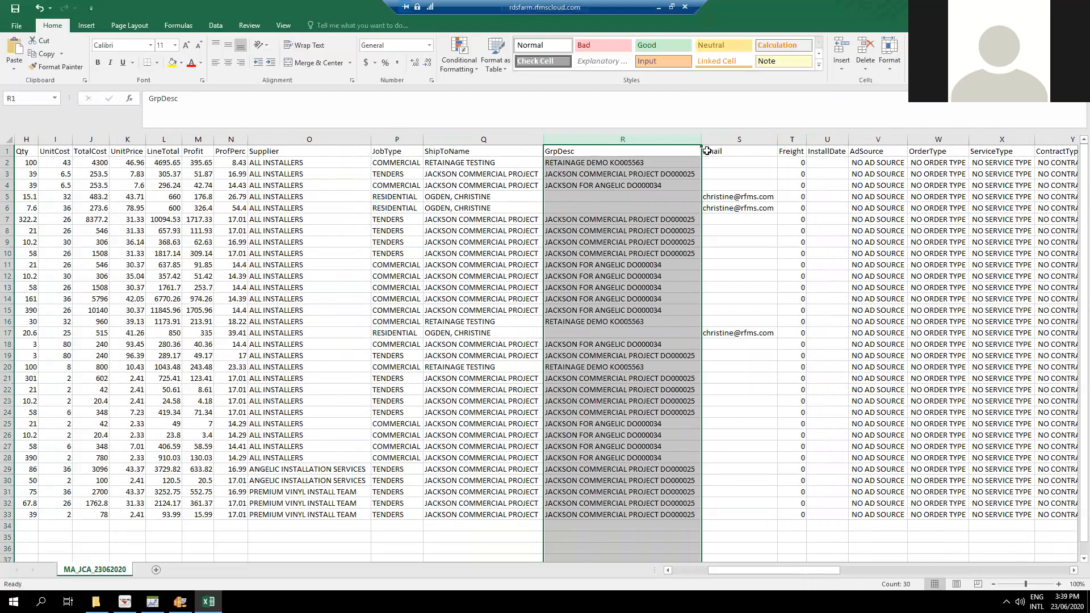
drag(611, 136, 824, 135)
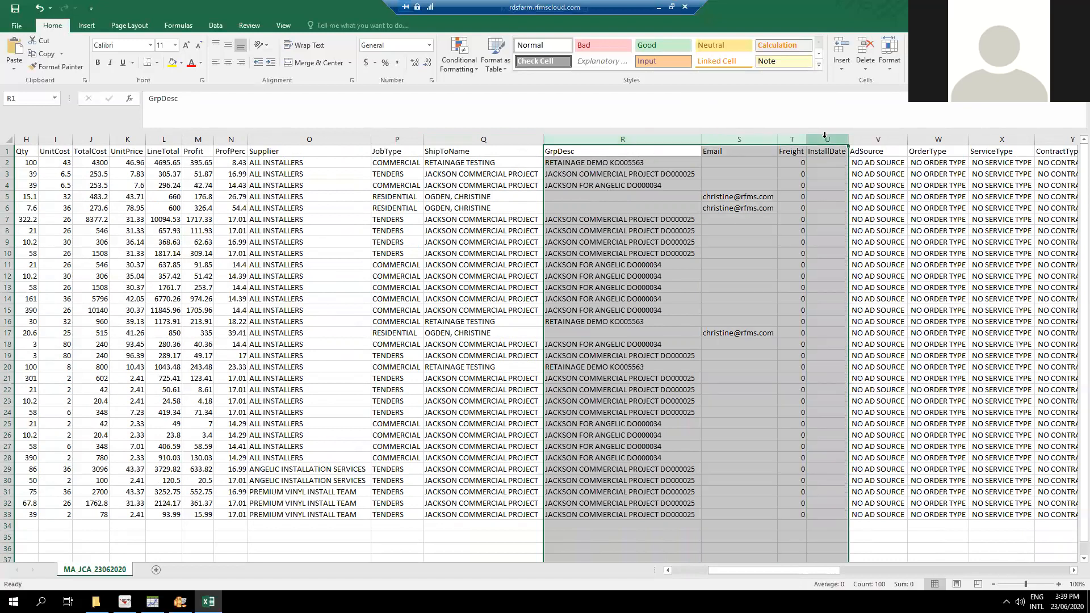
right_click(827, 137)
click(846, 227)
click(570, 164)
Check the AdSource, OrderType, ServiceType and ContractType headers and delete those four columns.
click(583, 152)
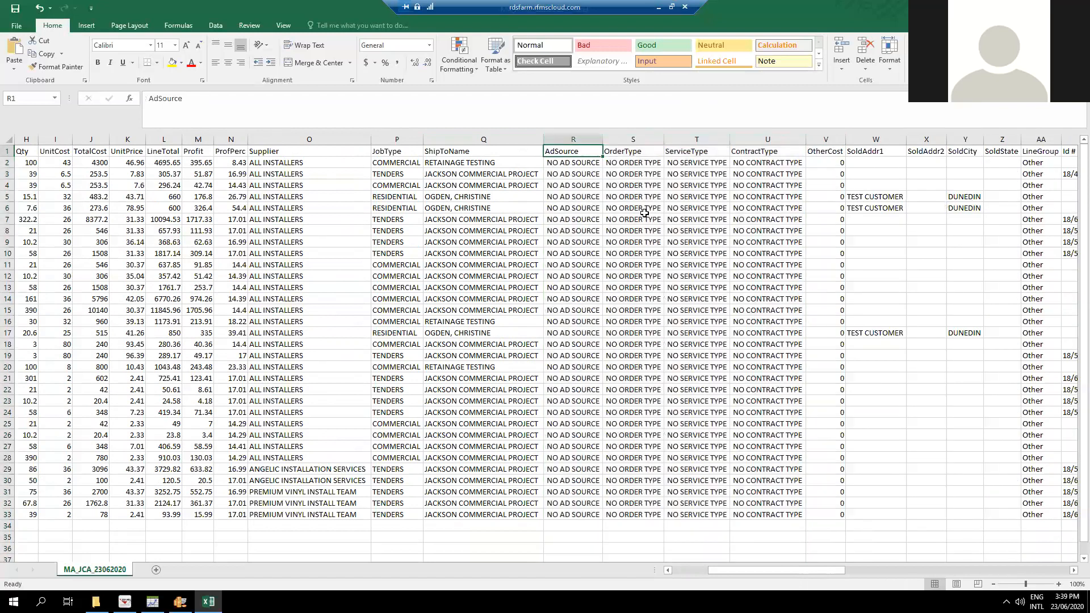
click(637, 152)
click(704, 152)
click(761, 152)
drag(585, 139, 768, 162)
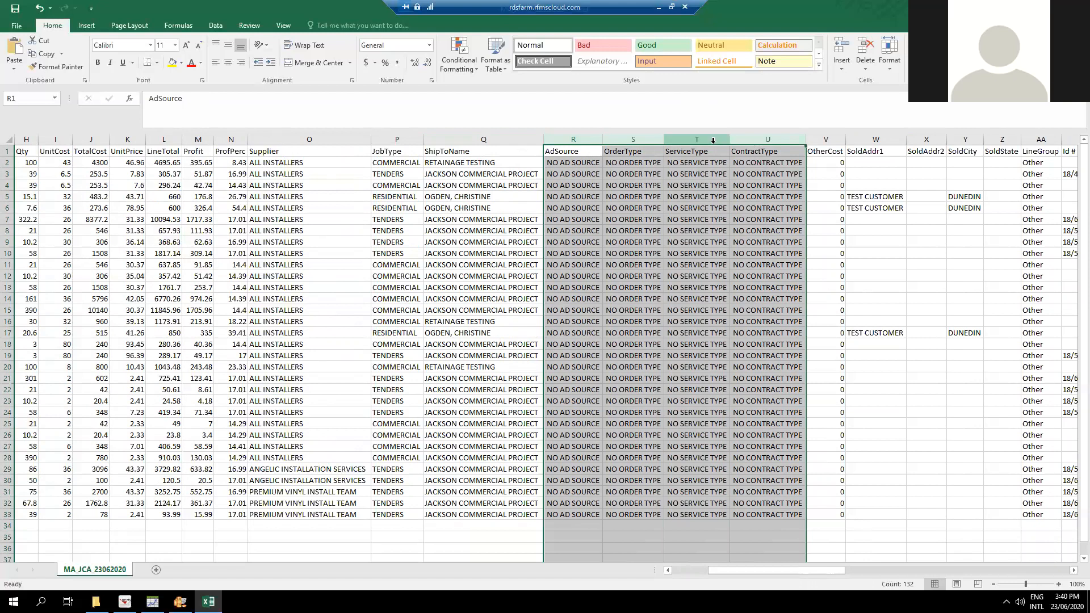
right_click(716, 138)
key(d)
click(741, 266)
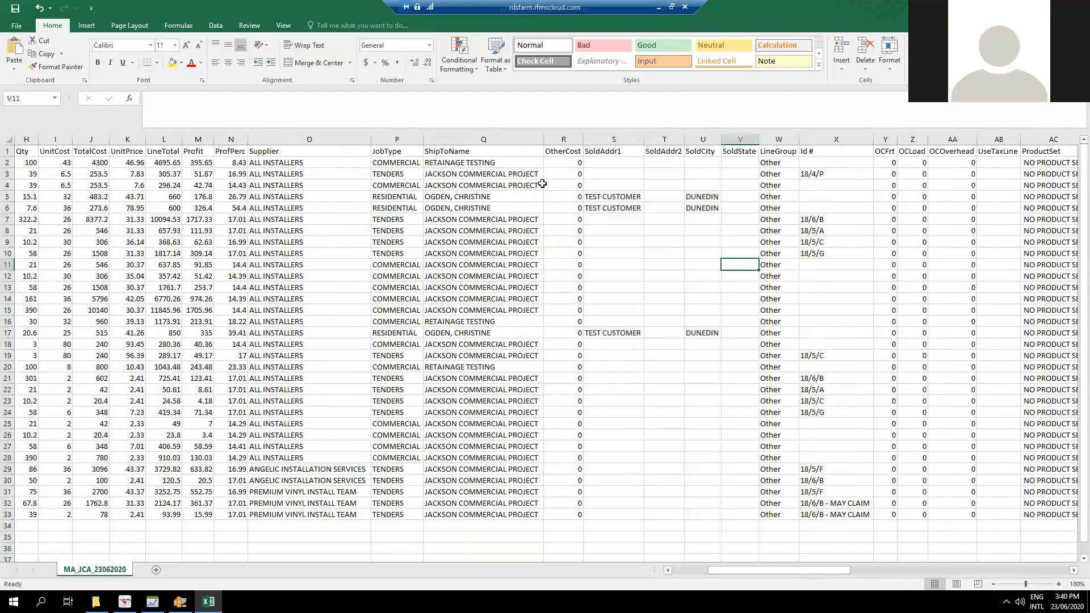
Delete the OtherCost, SoldAddr1, SoldAddr2, SoldCity and SoldState columns.
click(572, 141)
drag(572, 141, 738, 138)
right_click(738, 138)
key(d)
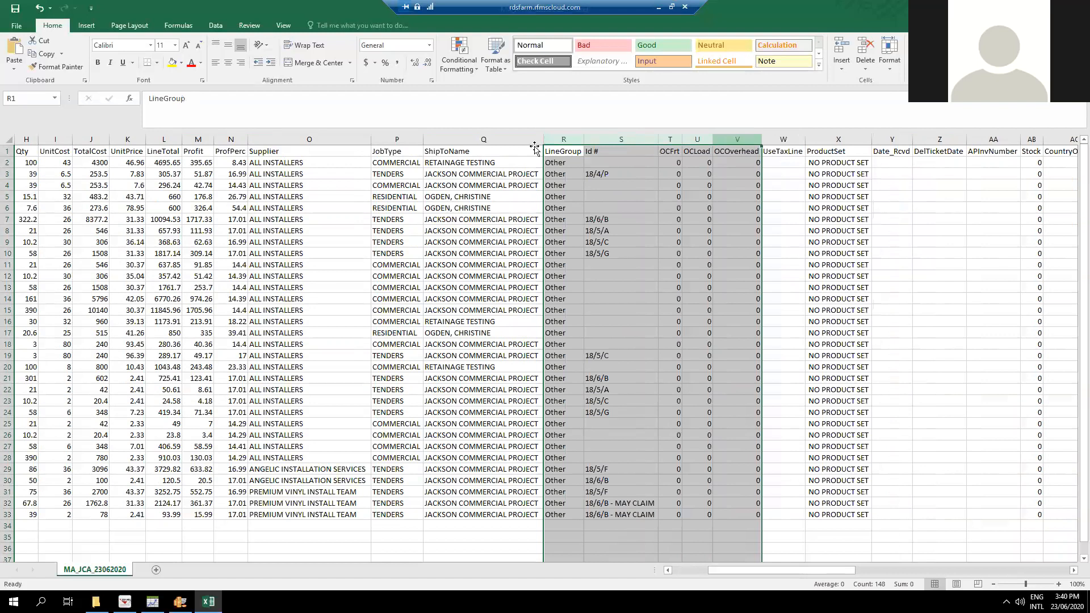
Delete only the LineGroup column, keeping the adjacent Id # column.
click(571, 139)
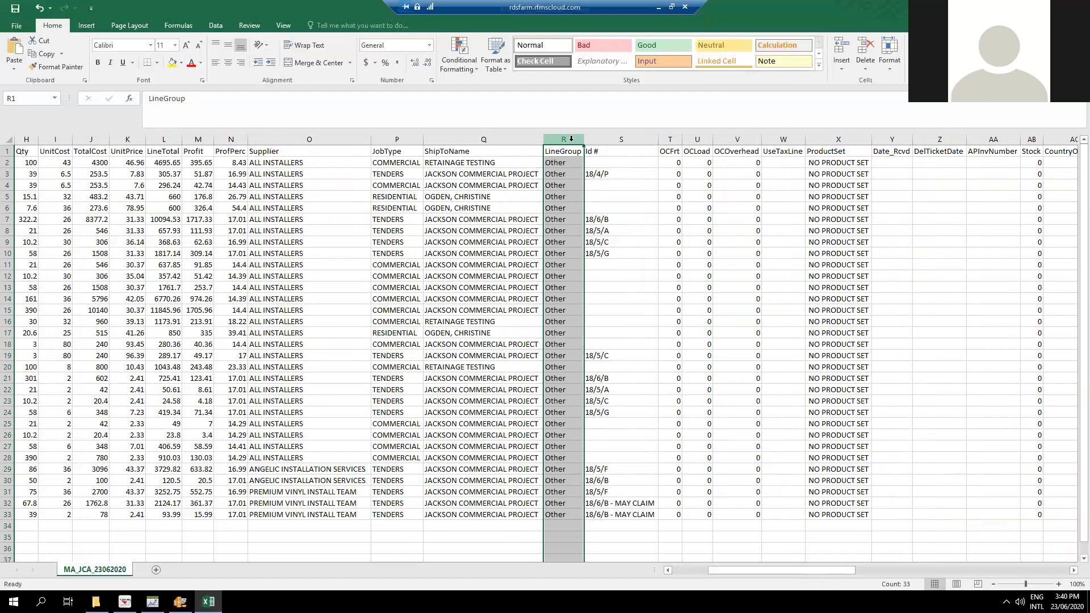
right_click(571, 144)
key(d)
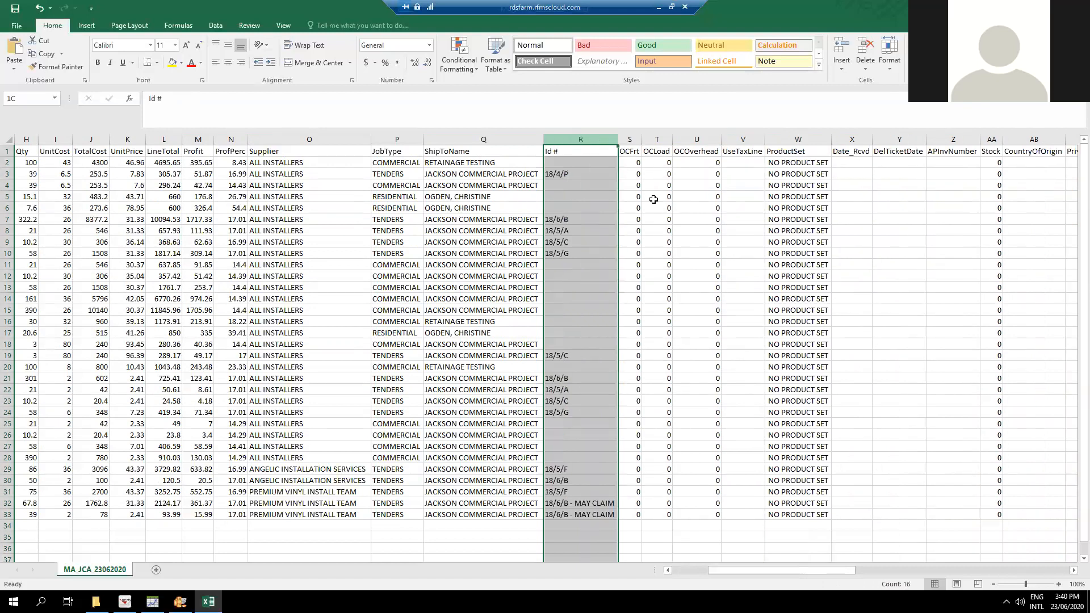
Delete the block of columns running from OCFrt through APInvNumber, including UseTaxLine, ProductSet and the date columns.
drag(630, 141, 784, 140)
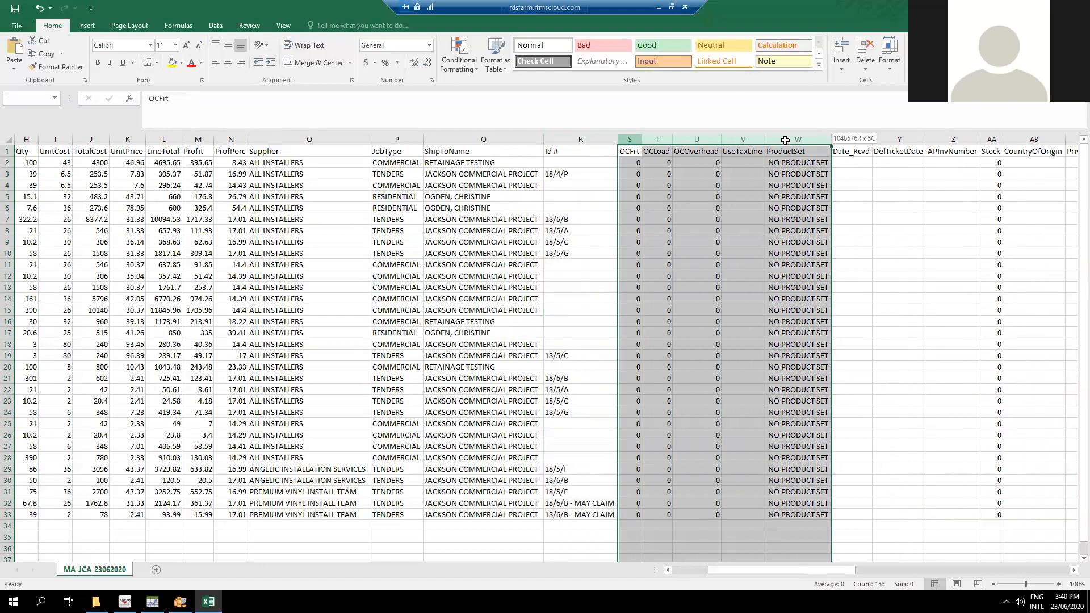
drag(786, 140, 958, 141)
right_click(958, 141)
click(983, 227)
click(707, 162)
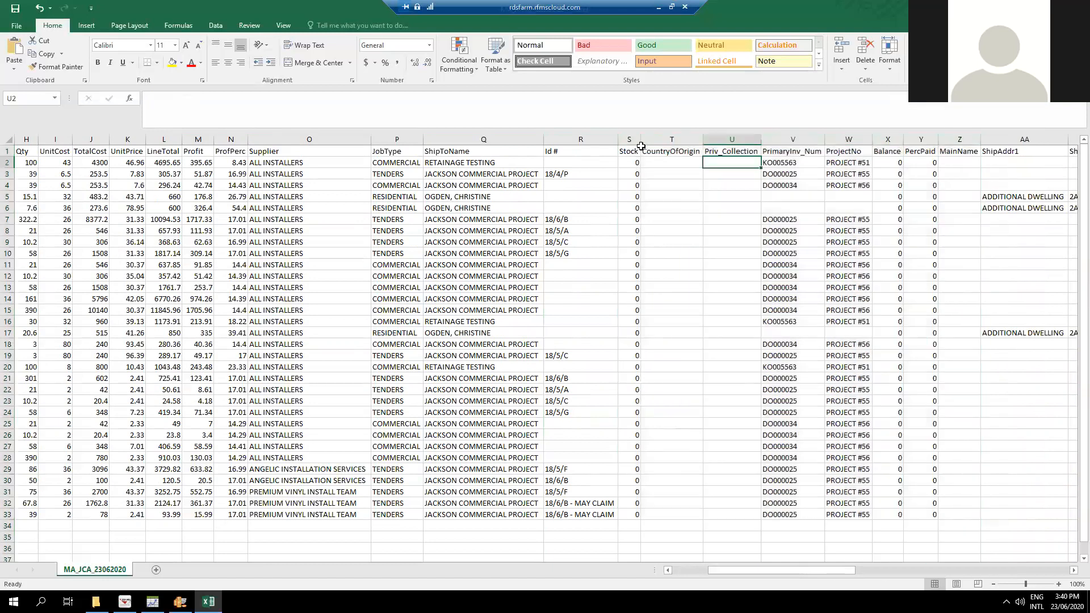
Delete the Stock, CountryOfOrigin and Priv_Collection columns.
drag(629, 138, 725, 143)
right_click(725, 143)
click(749, 229)
Check the PrimaryInv_Num and ProjectNo headers, and delete the columns from PrimaryInv_Num through SoldCounty.
click(645, 154)
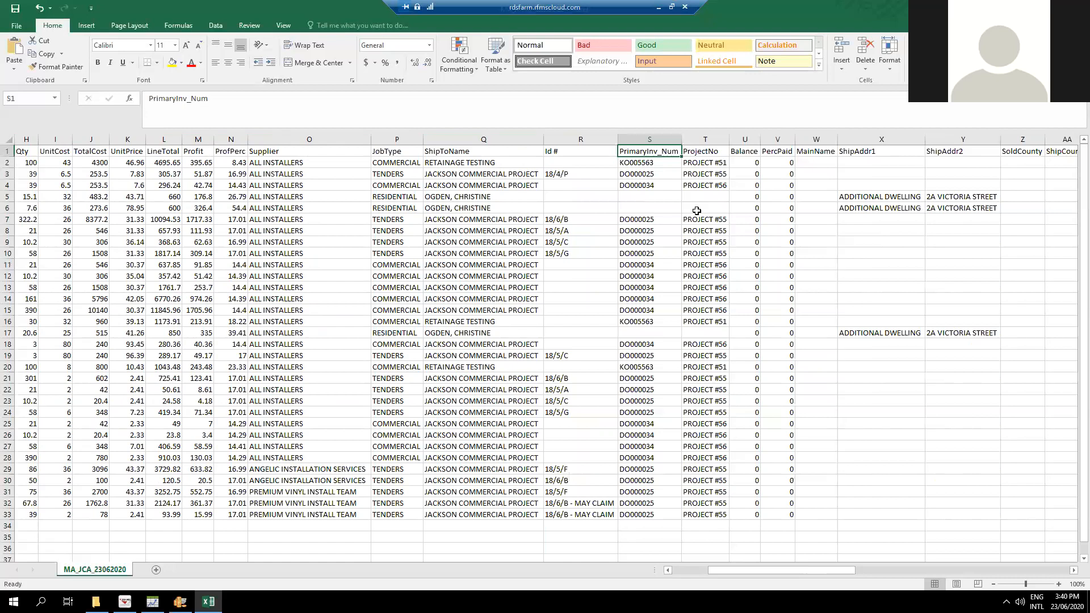
click(703, 154)
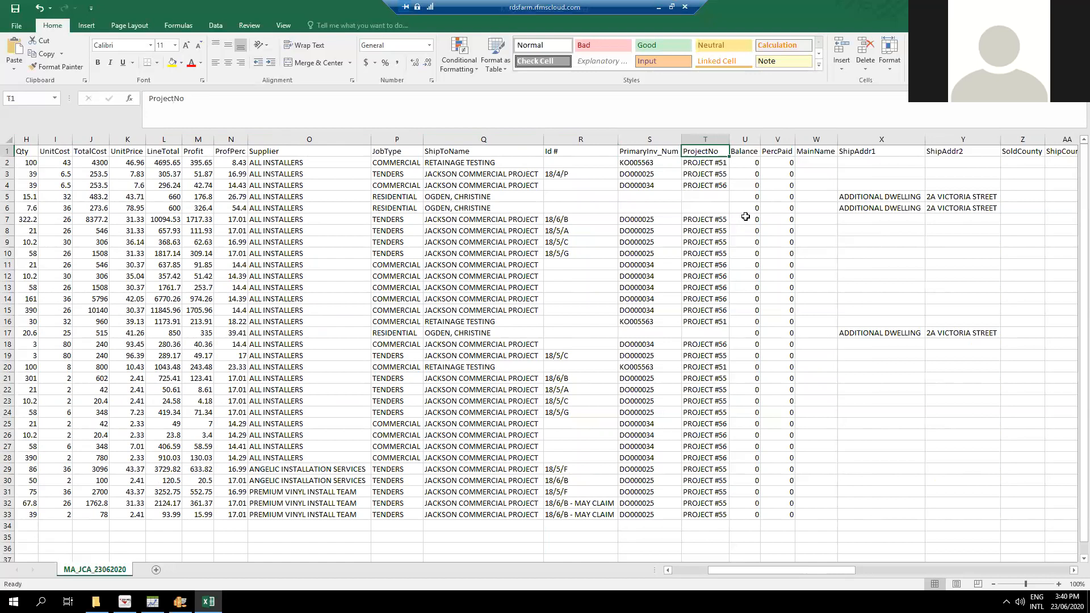
drag(650, 139, 723, 138)
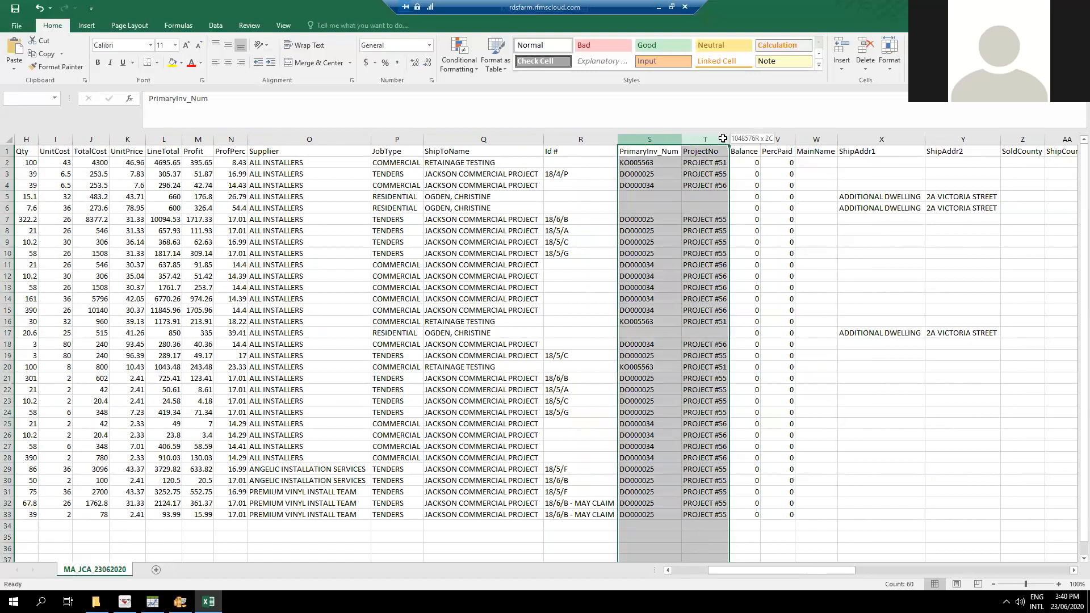
drag(723, 138, 1025, 138)
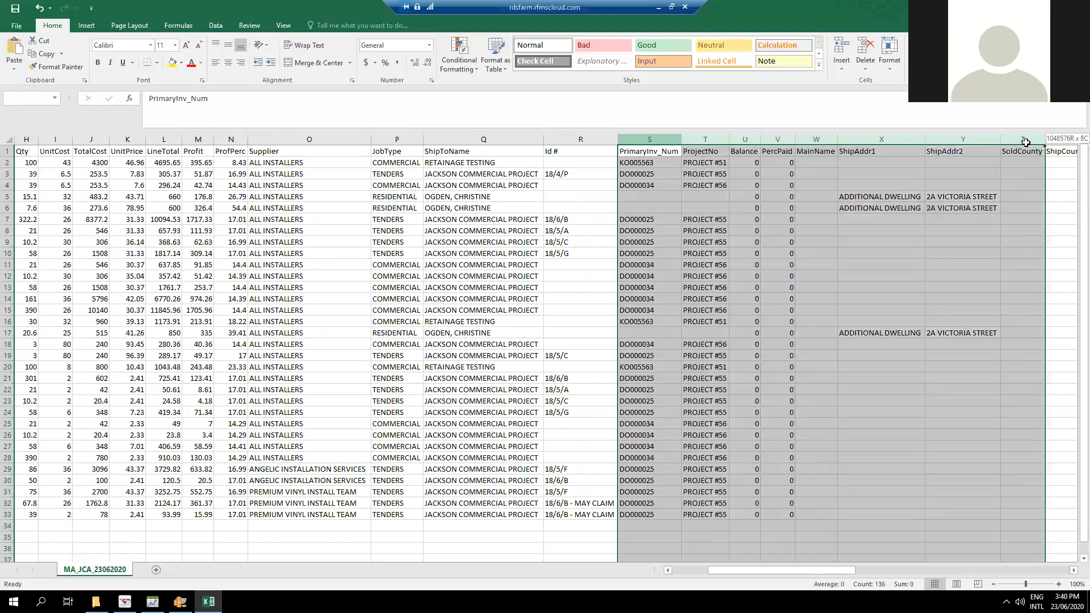
right_click(1026, 139)
key(Escape)
key(ctrl+minus)
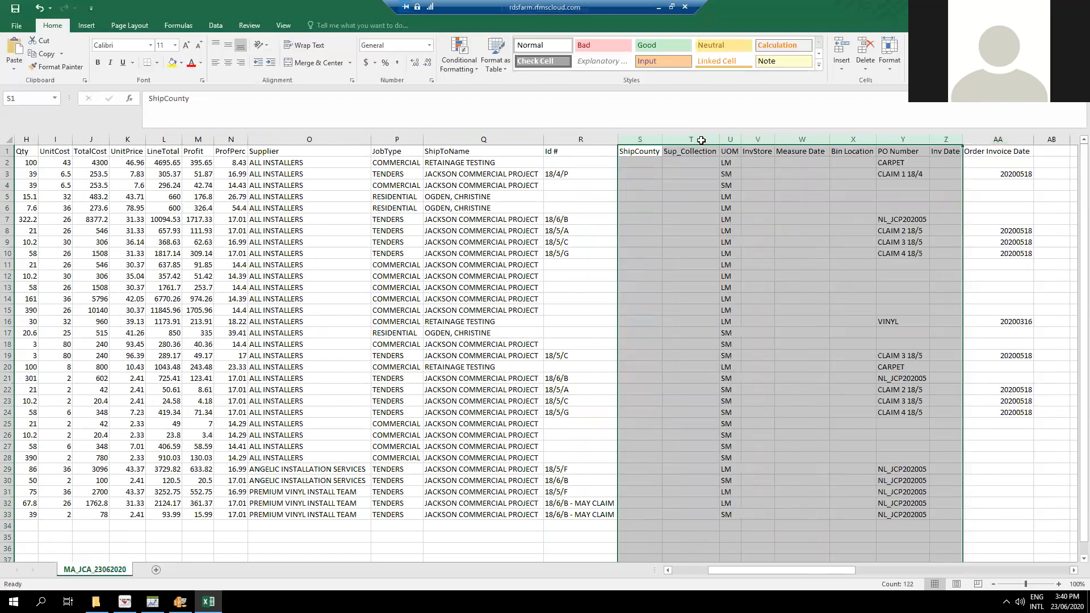
Delete the ShipCounty and Sup_Collection columns preceding UOM.
drag(640, 139, 683, 137)
right_click(682, 136)
key(d)
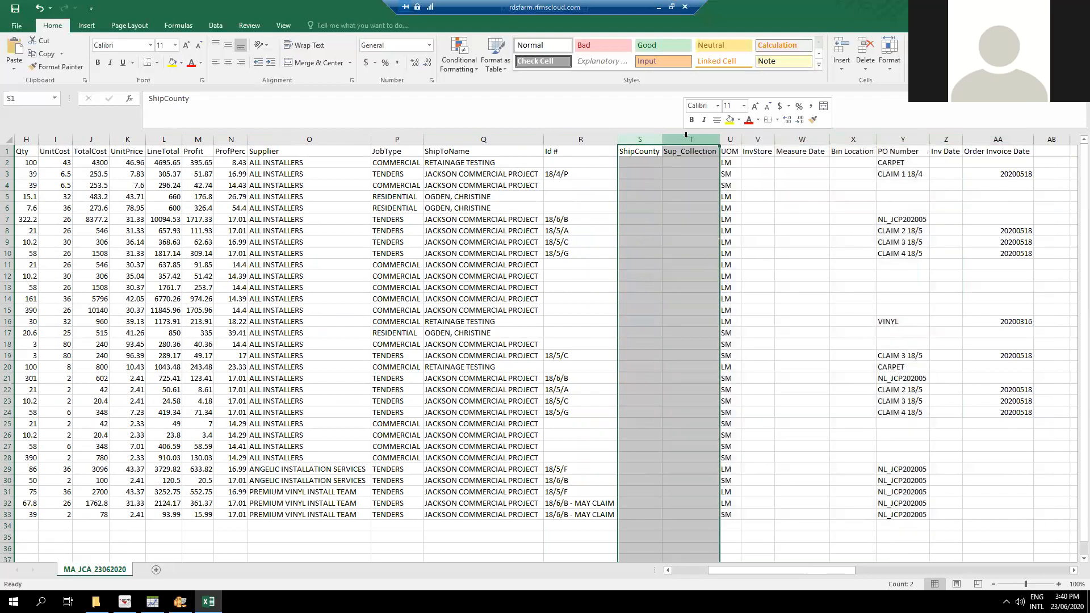
Move the UOM column so it sits directly between Qty and UnitCost.
click(627, 139)
drag(806, 575, 771, 578)
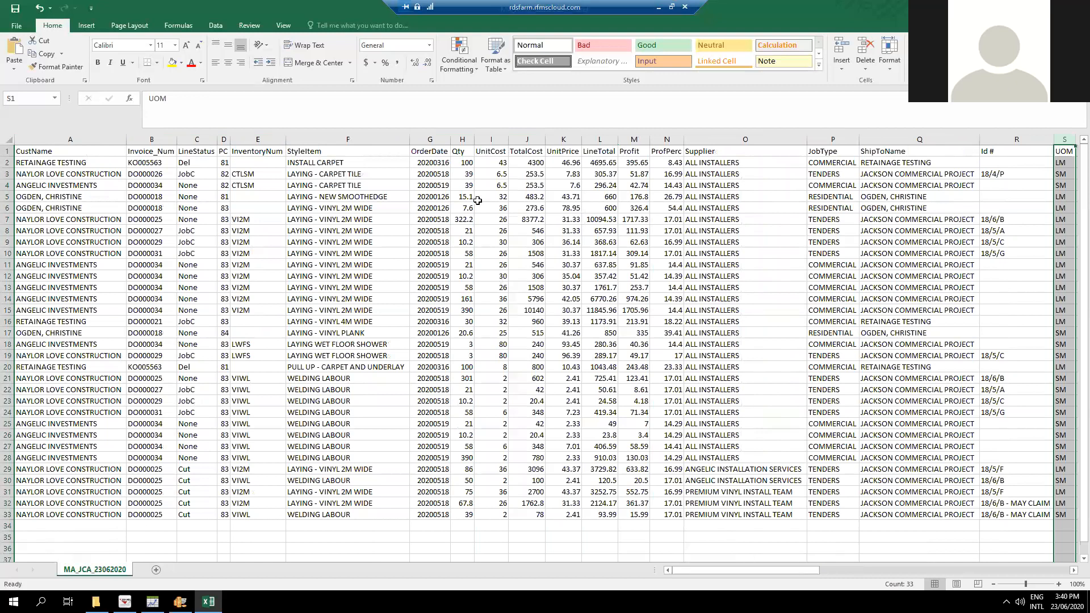
right_click(1065, 141)
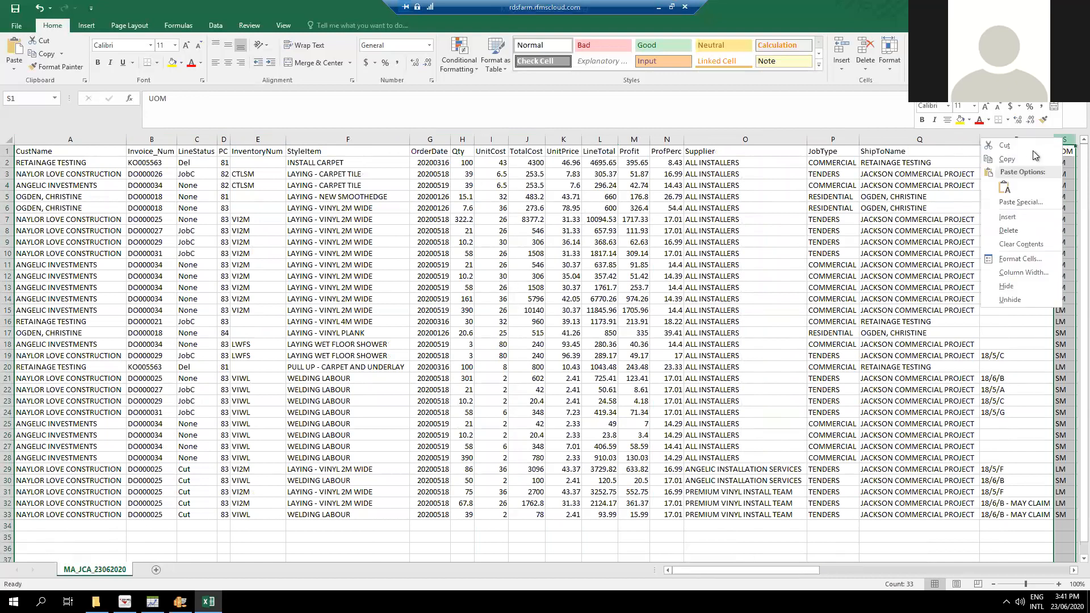
click(1028, 163)
right_click(486, 140)
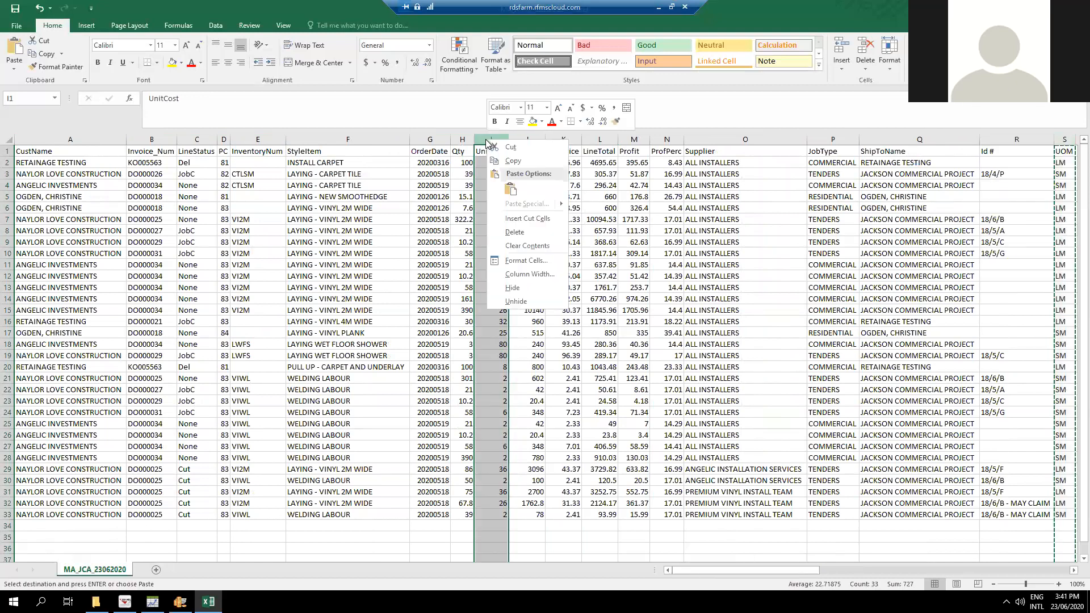
click(514, 207)
click(462, 140)
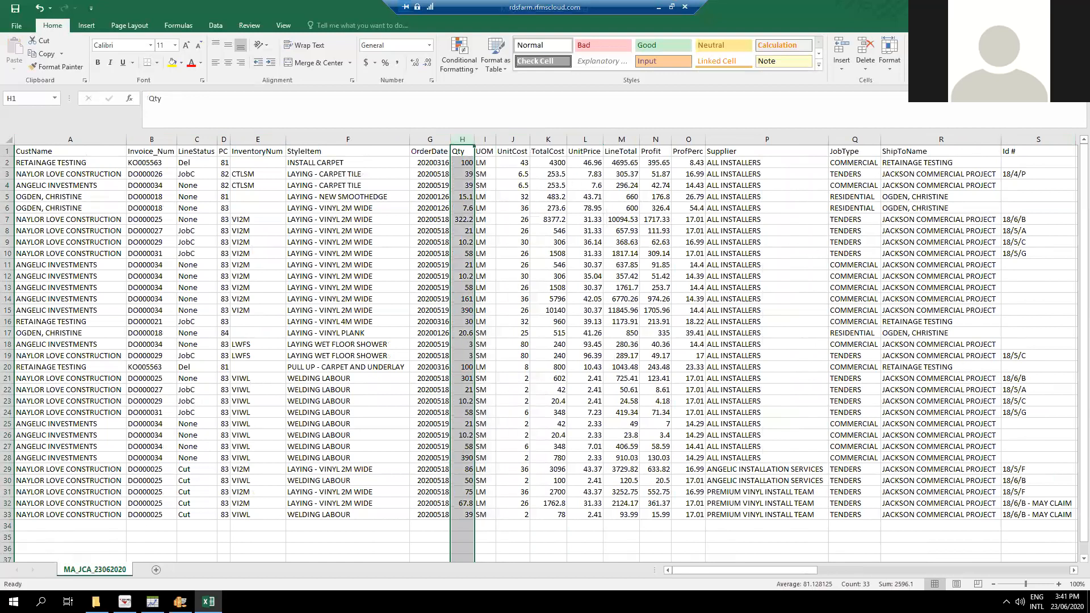
Check the InvStore, Measure Date and Bin Location headers and delete those three columns.
click(1073, 570)
click(1074, 570)
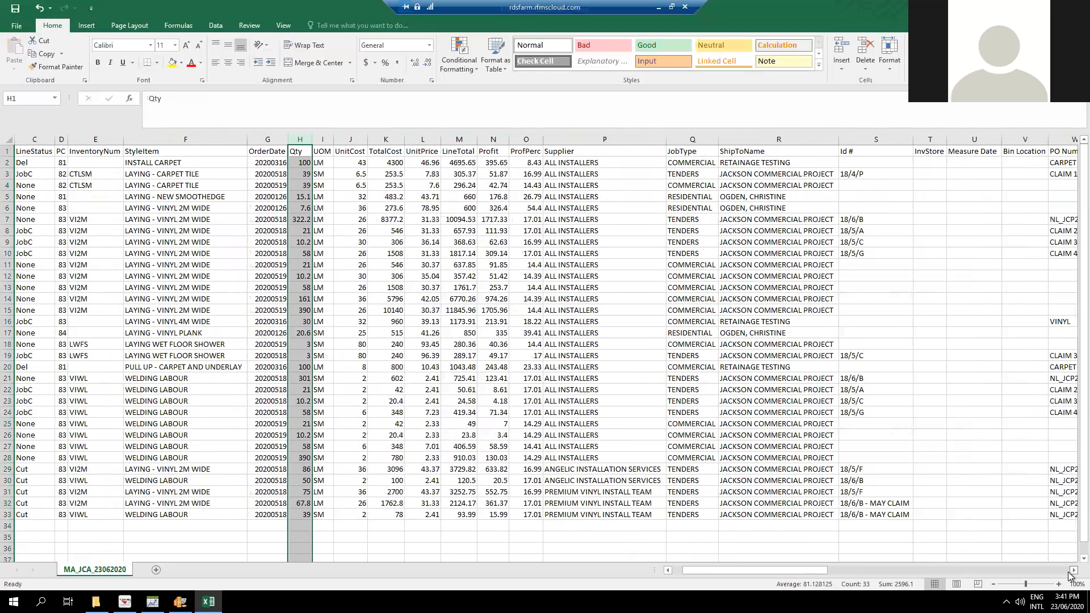
click(1073, 570)
click(1073, 570)
click(880, 150)
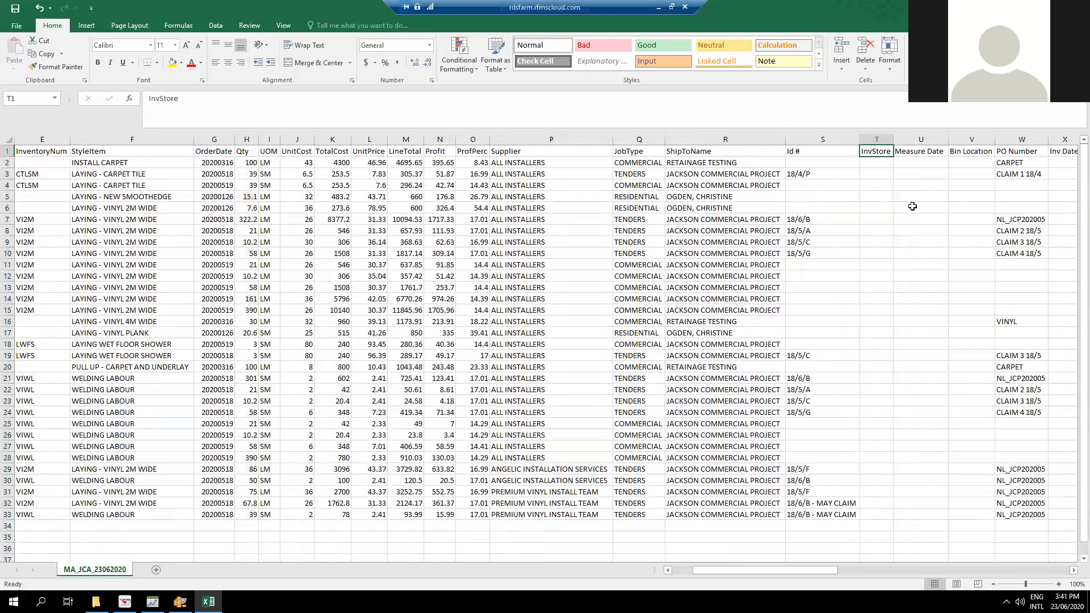
click(915, 150)
click(971, 151)
drag(877, 139, 955, 141)
right_click(966, 140)
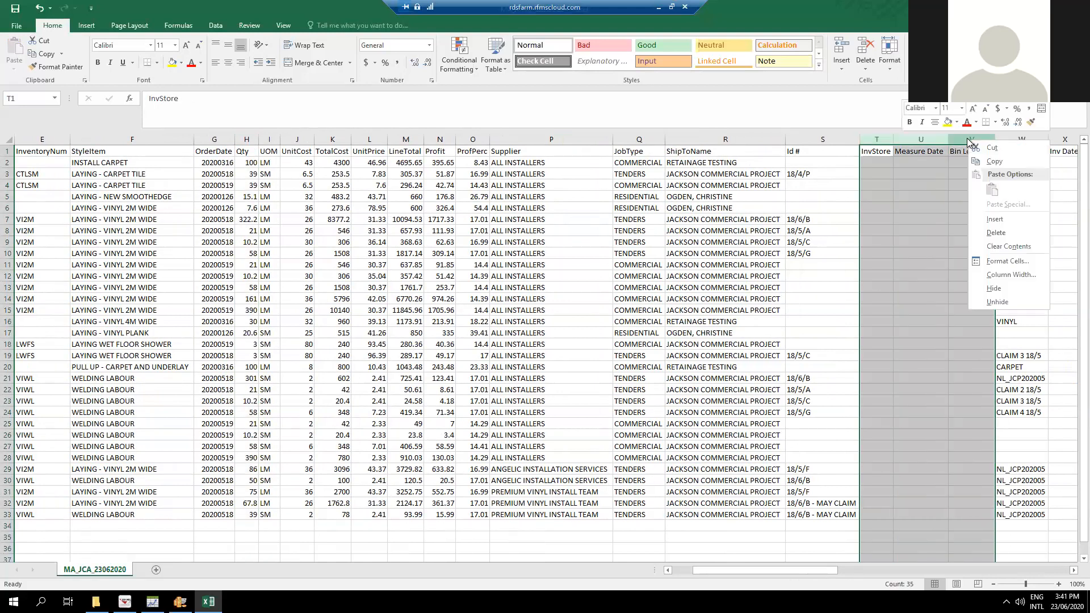
click(991, 229)
Move the PO Number column so it sits between CustName and Invoice_Num.
click(884, 137)
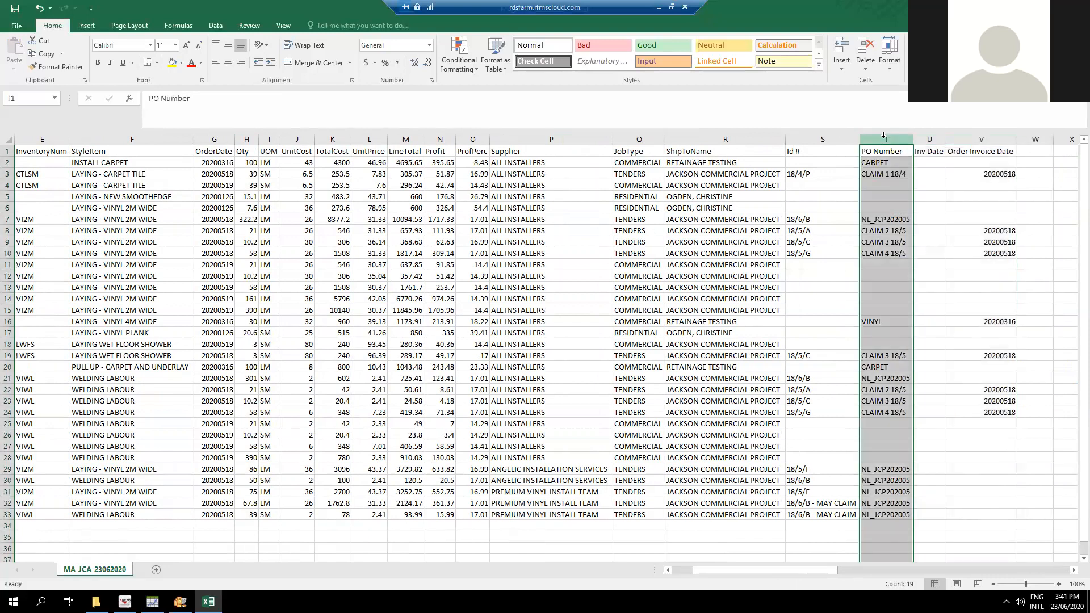
right_click(884, 138)
click(911, 150)
drag(705, 571, 617, 568)
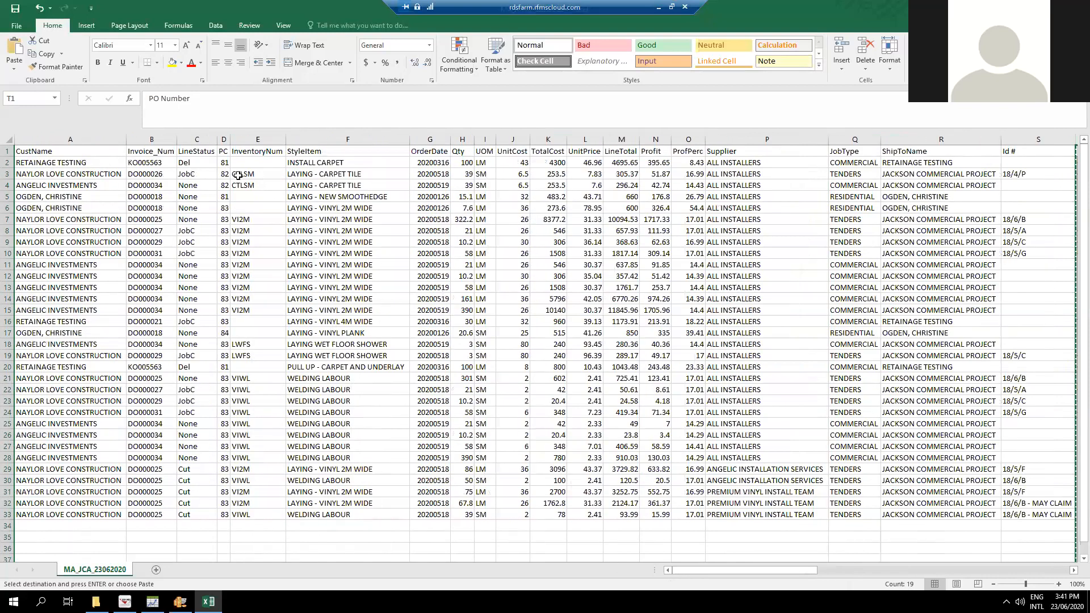
right_click(147, 140)
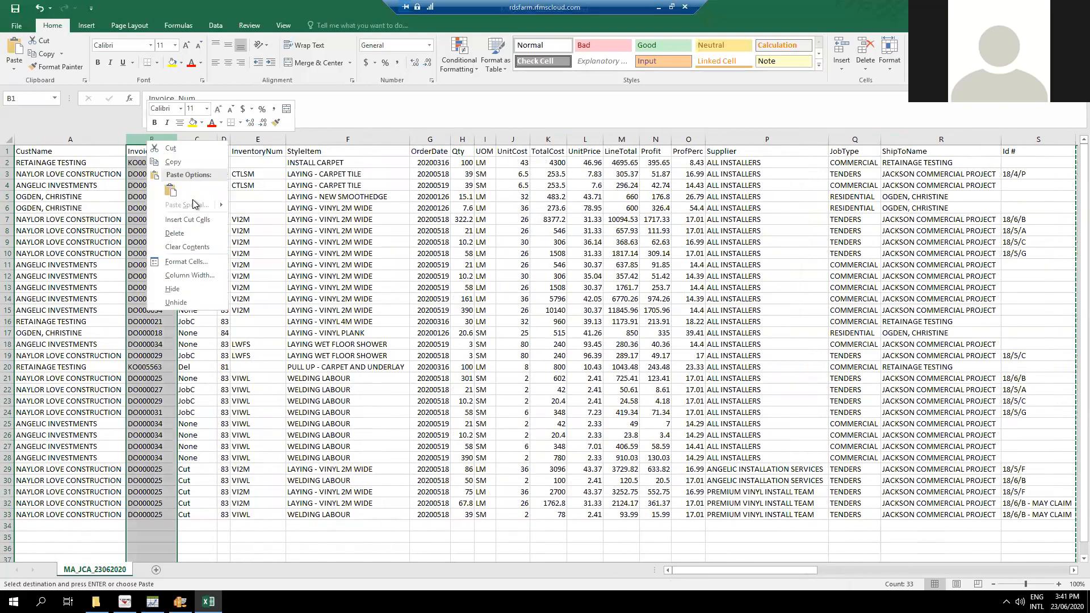
click(187, 220)
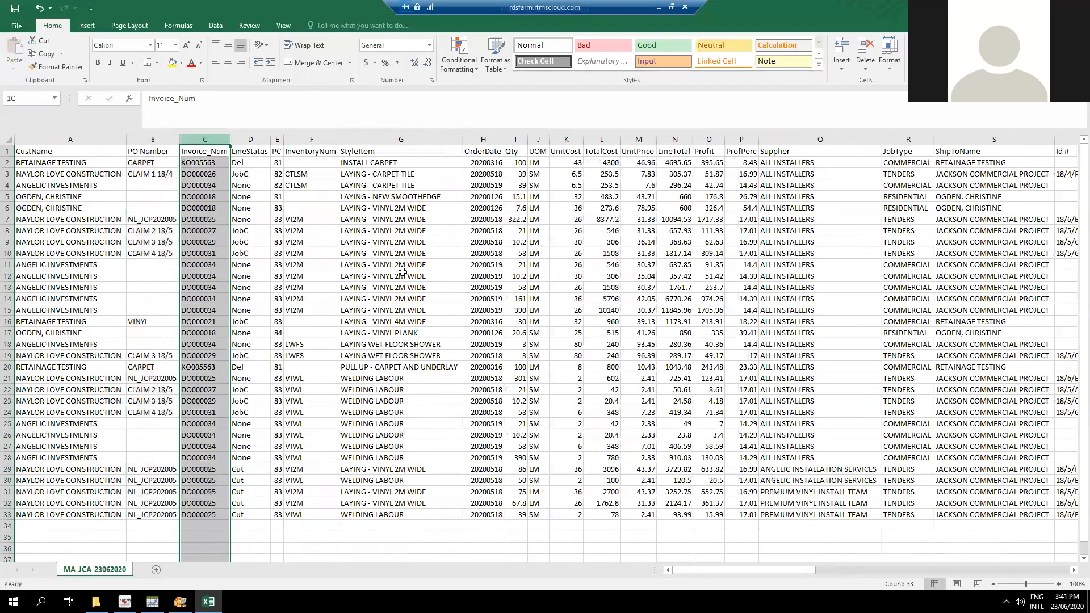
Delete the Inv Date column located between Id # and Order Invoice Date.
drag(779, 571, 820, 567)
click(654, 139)
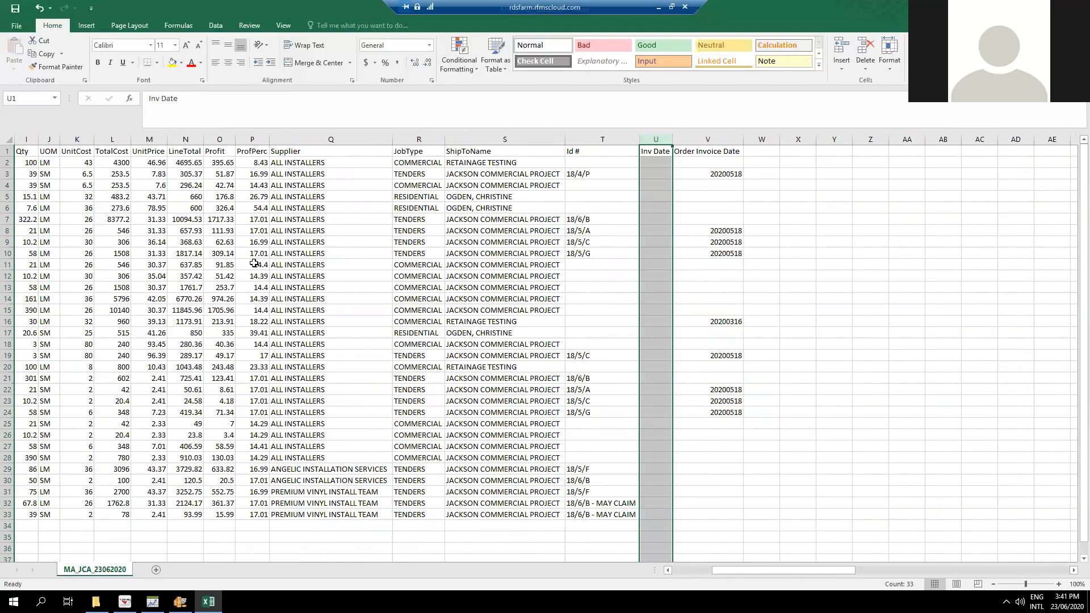
right_click(652, 137)
click(679, 232)
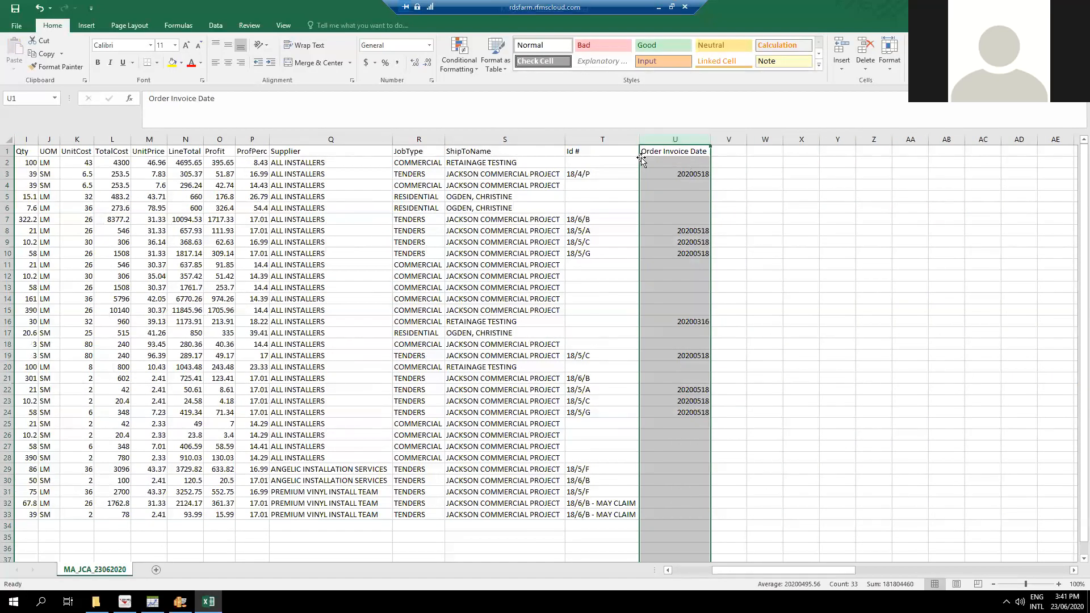
Convert the Order Invoice Date column to real dates using Text to Columns with fixed width and the YMD date format.
click(672, 137)
click(690, 171)
click(693, 140)
click(217, 27)
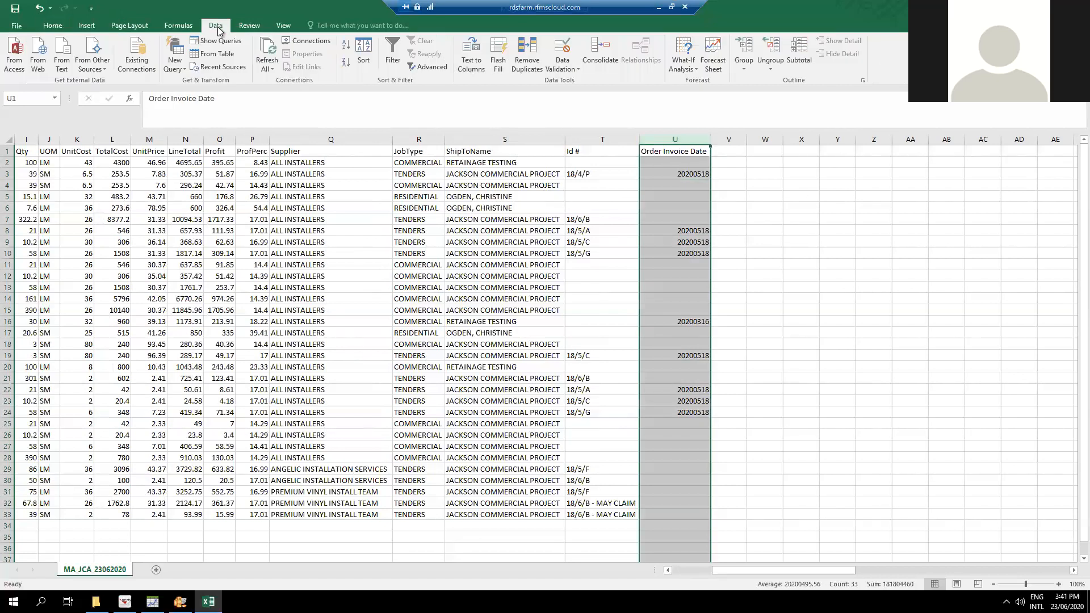
click(471, 59)
click(472, 233)
click(651, 374)
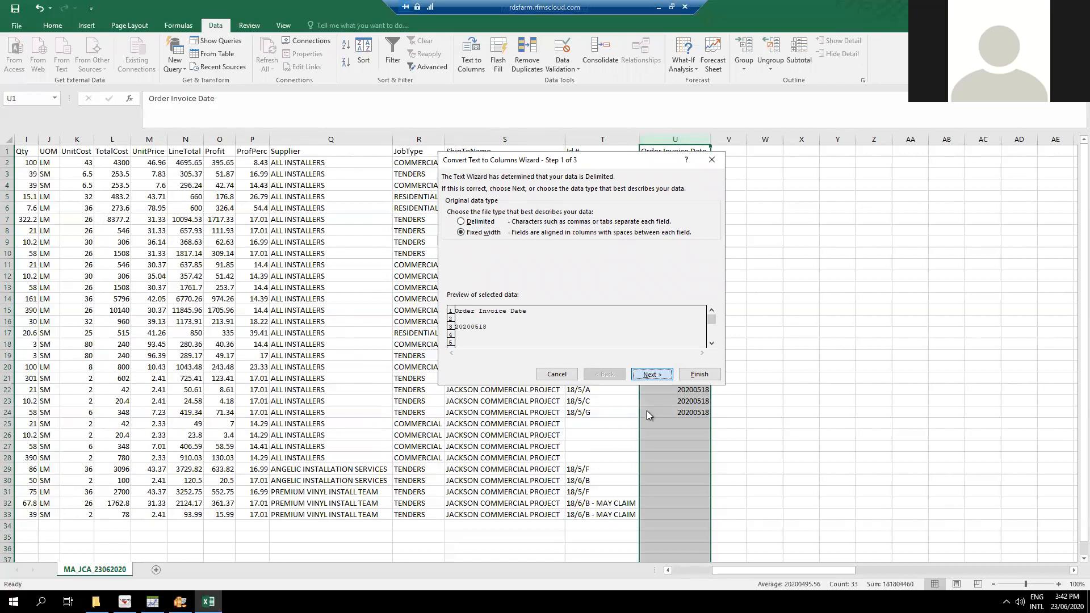
click(652, 376)
click(463, 226)
click(523, 224)
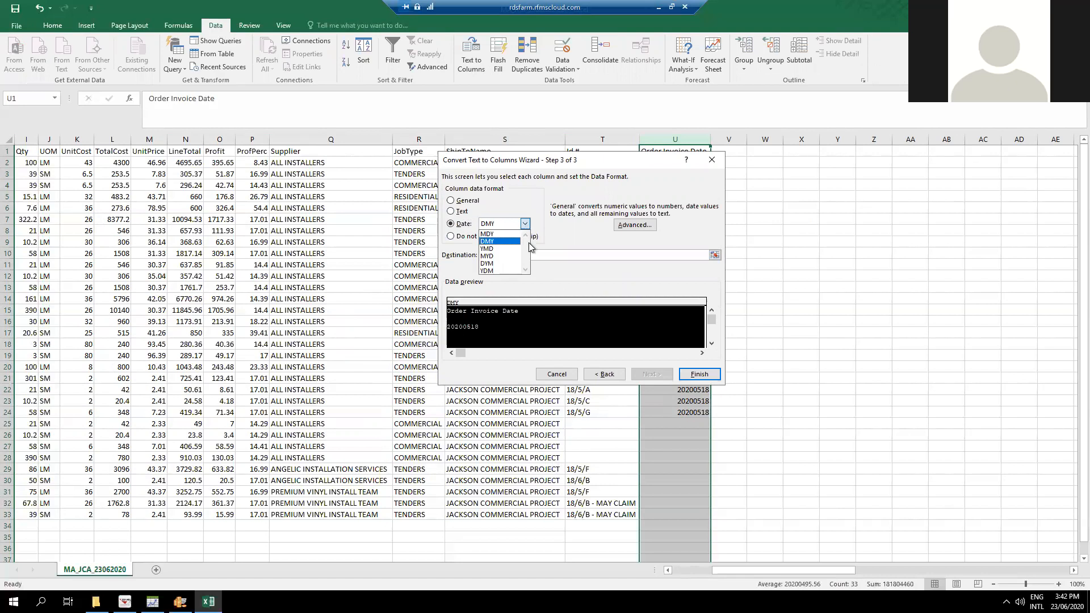
key(Return)
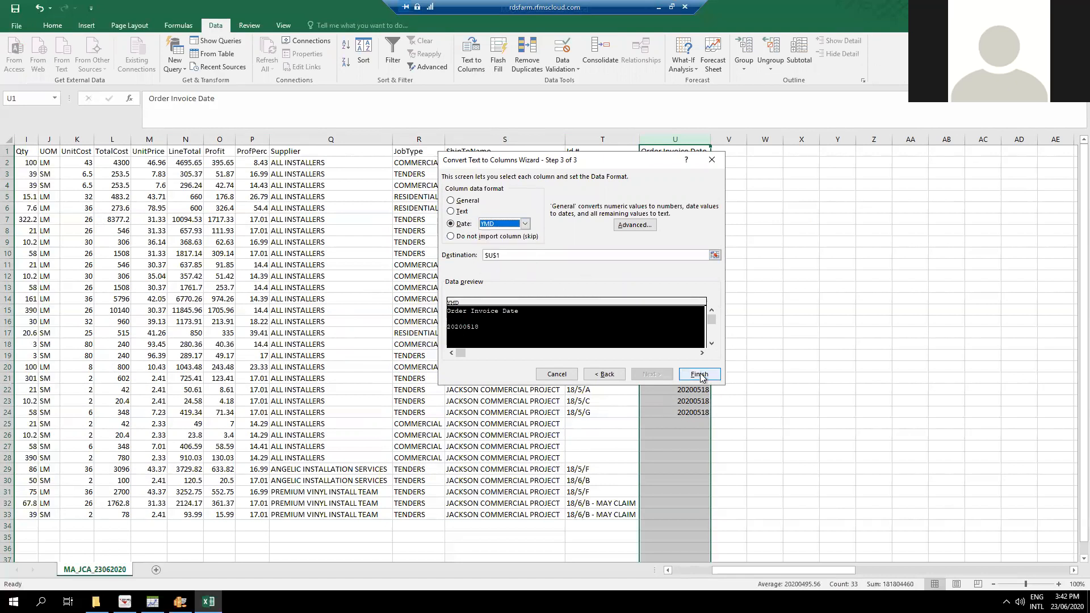
click(703, 376)
drag(688, 174, 688, 185)
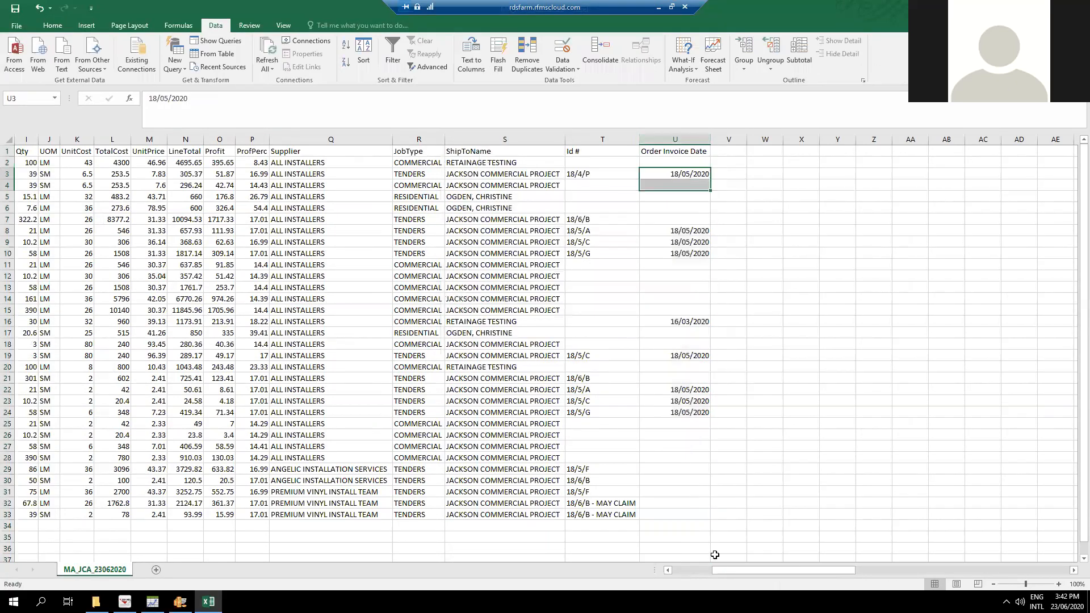
Convert the OrderDate column to YMD dates with fixed-width Text to Columns and autofit its width.
drag(823, 572, 771, 584)
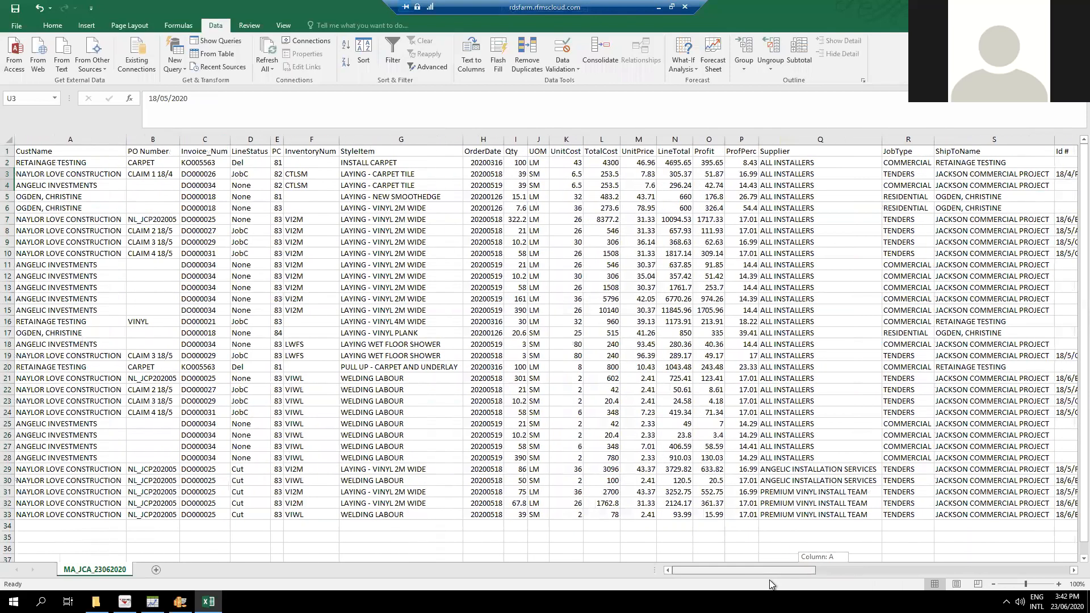
click(483, 140)
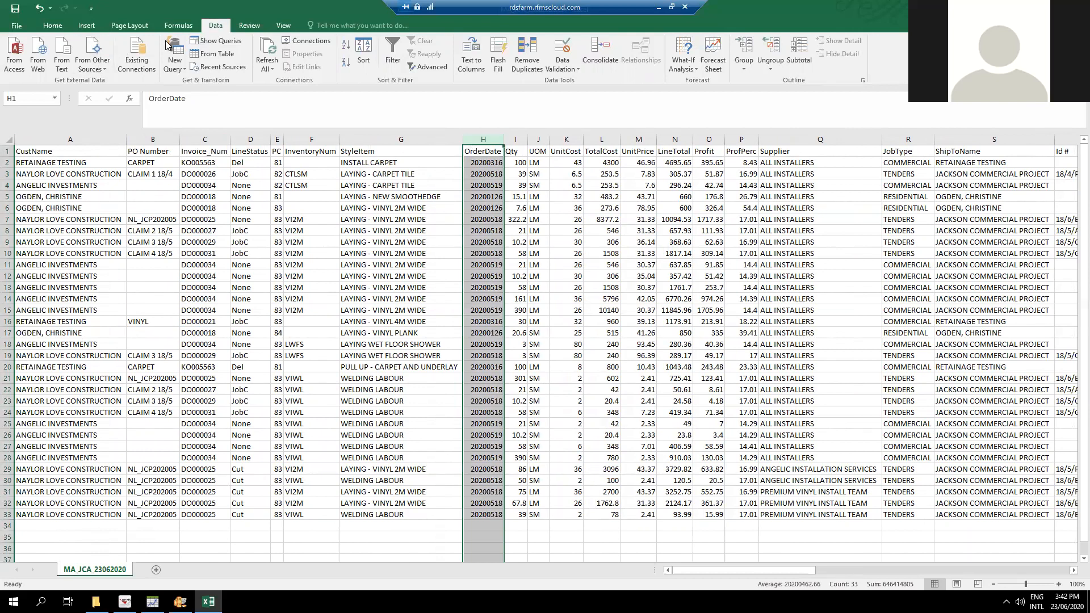
click(472, 54)
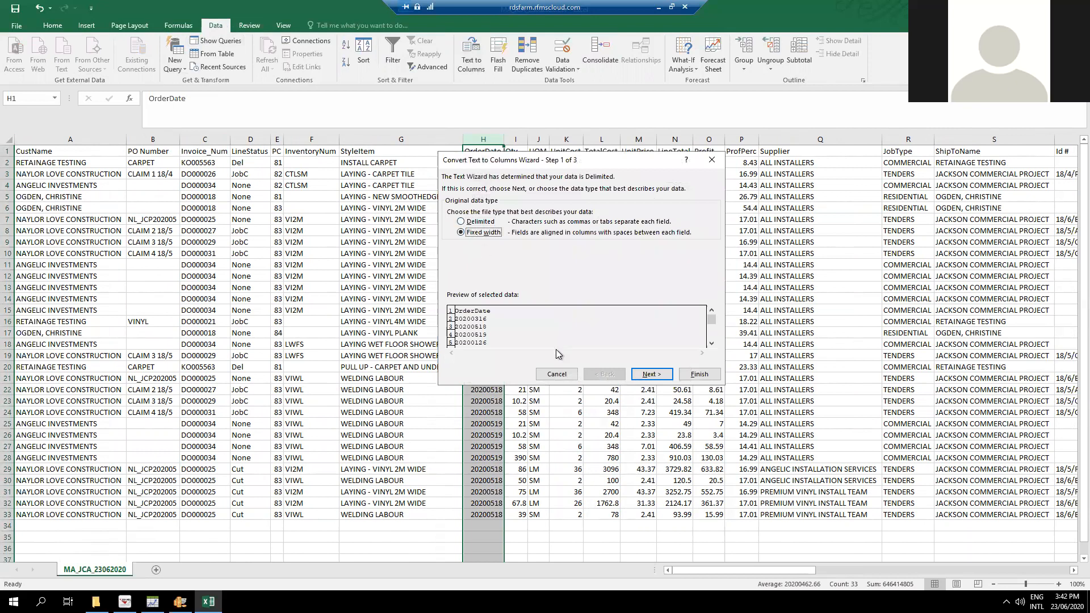
click(653, 374)
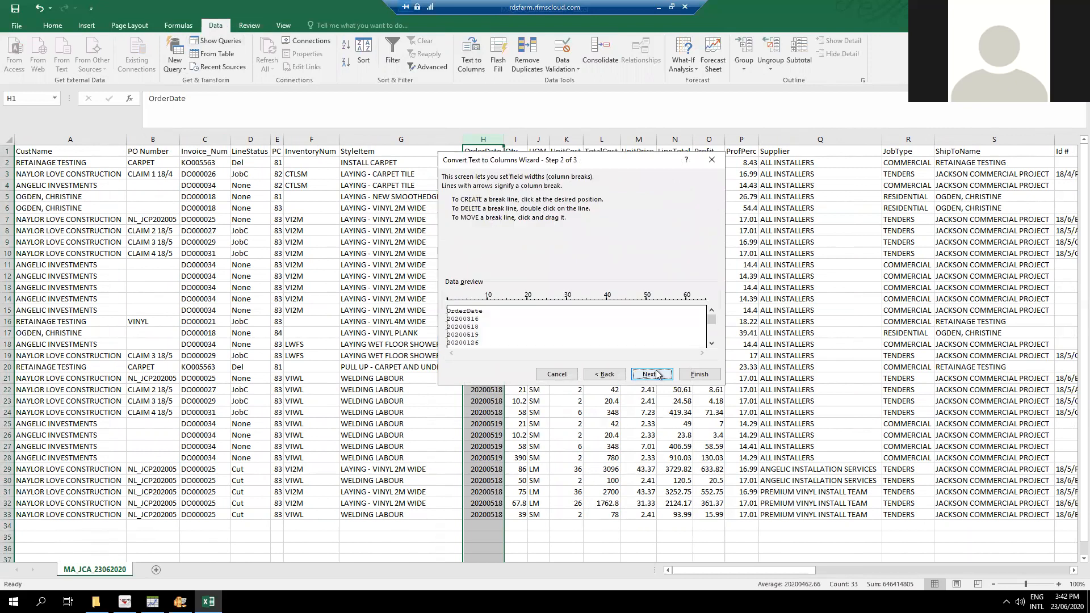
click(653, 374)
click(463, 224)
click(528, 226)
click(497, 247)
click(699, 375)
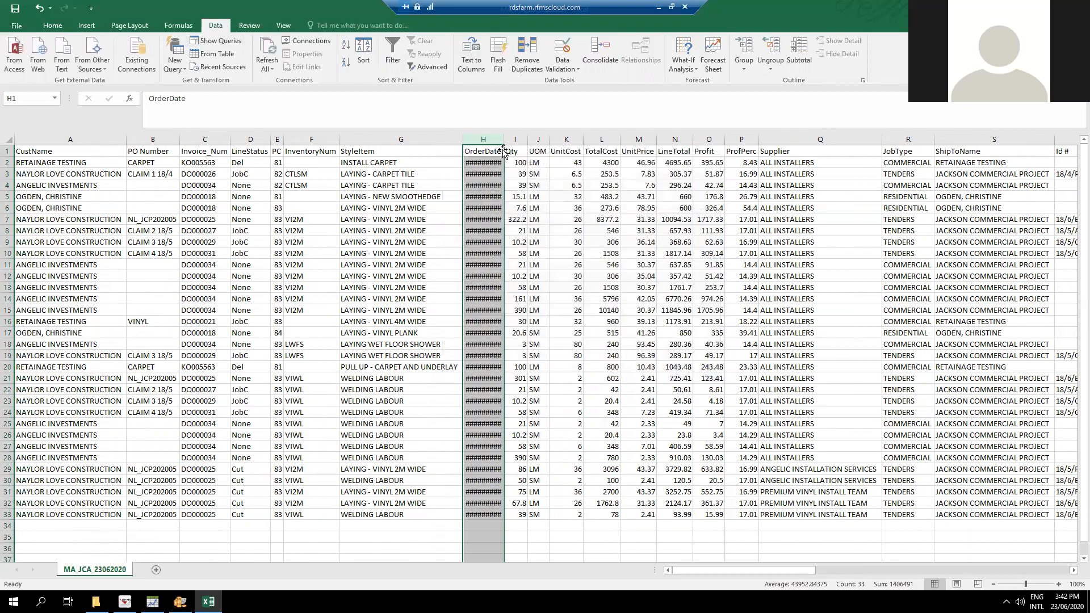
double_click(502, 139)
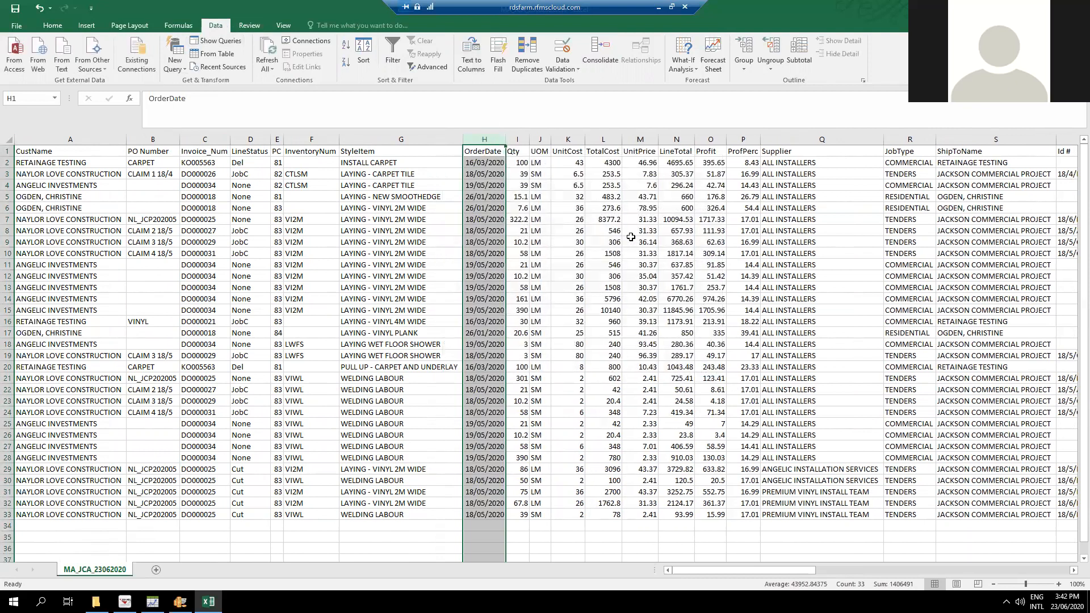
click(651, 320)
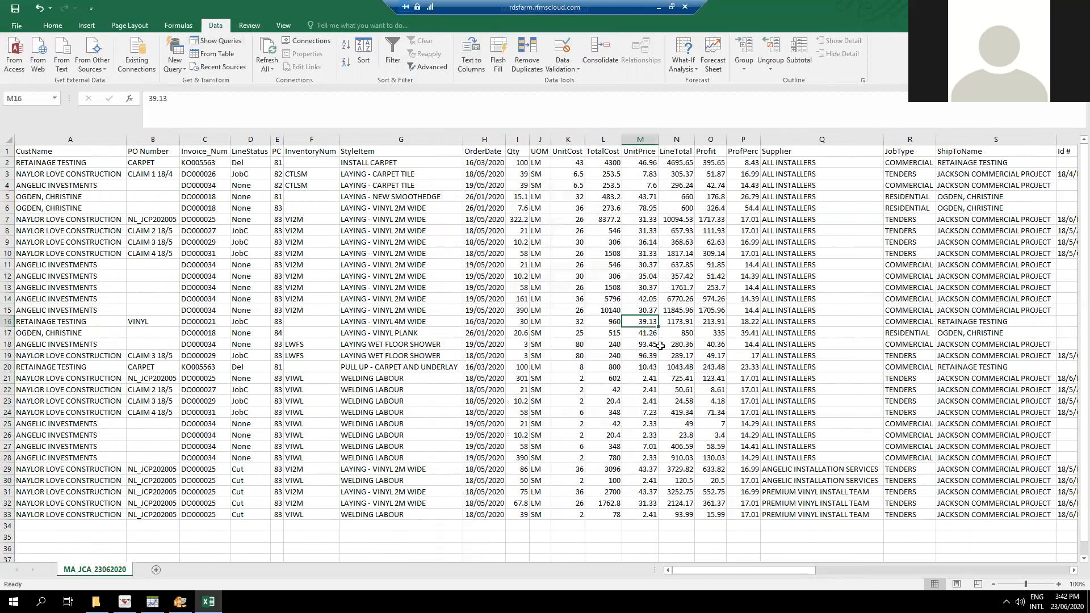
Add filters to the header row of the sheet.
click(8, 151)
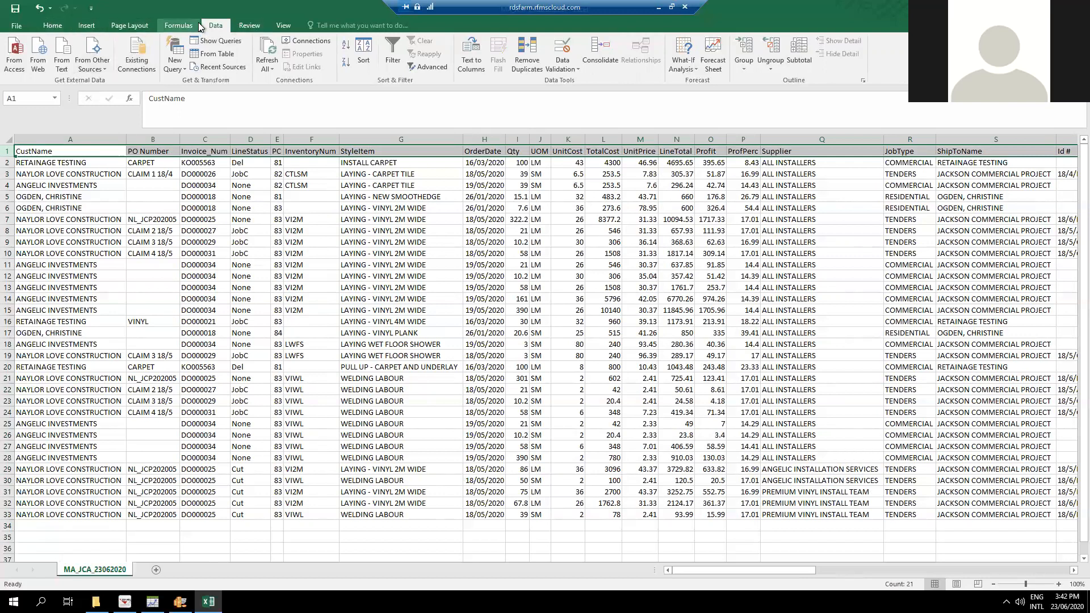
click(397, 59)
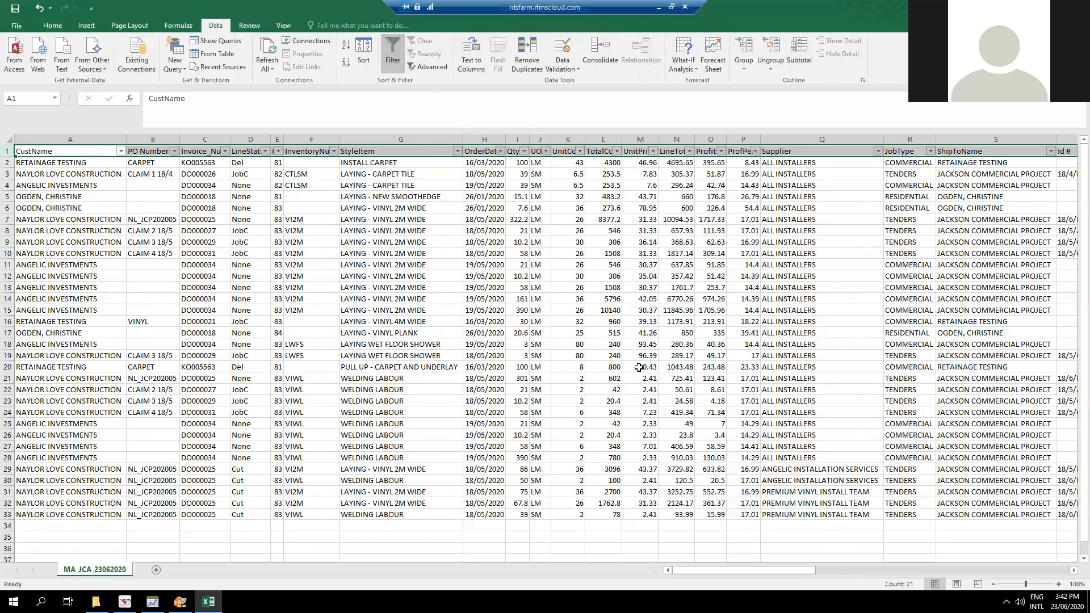
click(450, 255)
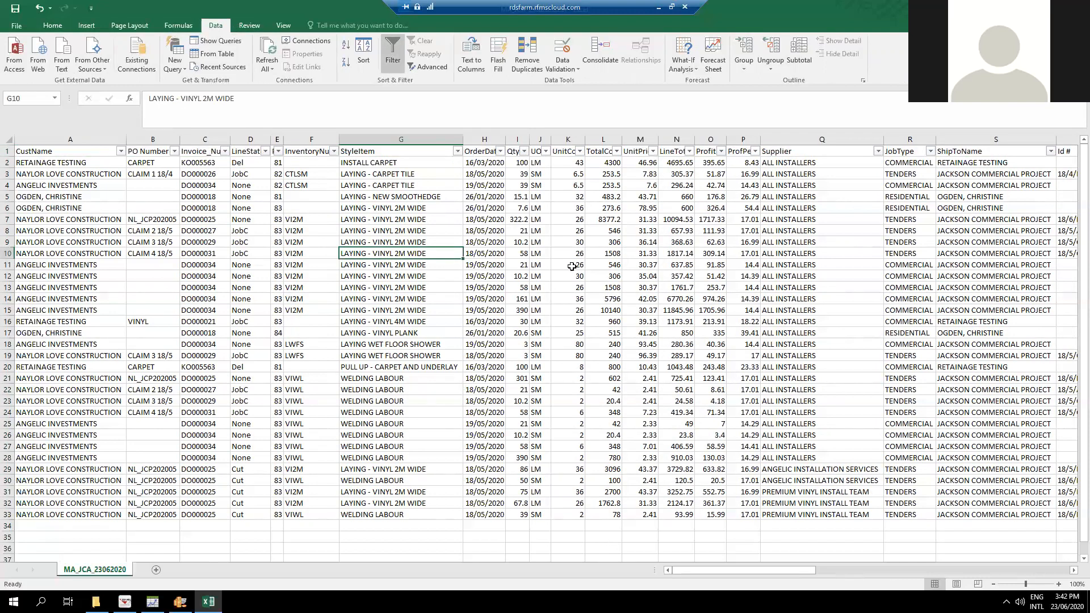
Apply the Note cell style and comma number format to the whole Qty column.
drag(520, 162, 525, 515)
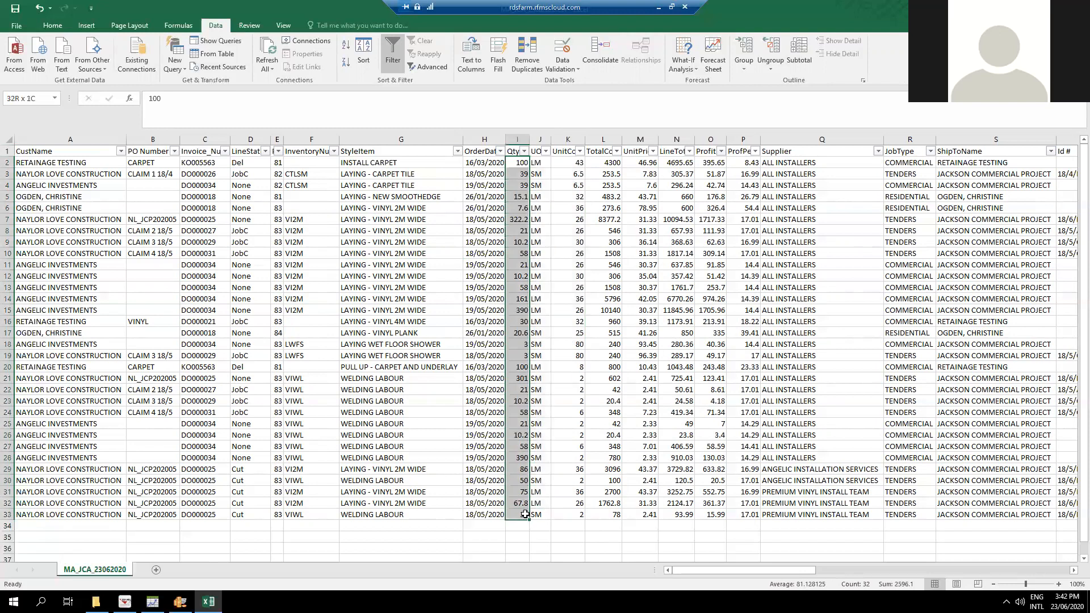
click(521, 139)
click(53, 25)
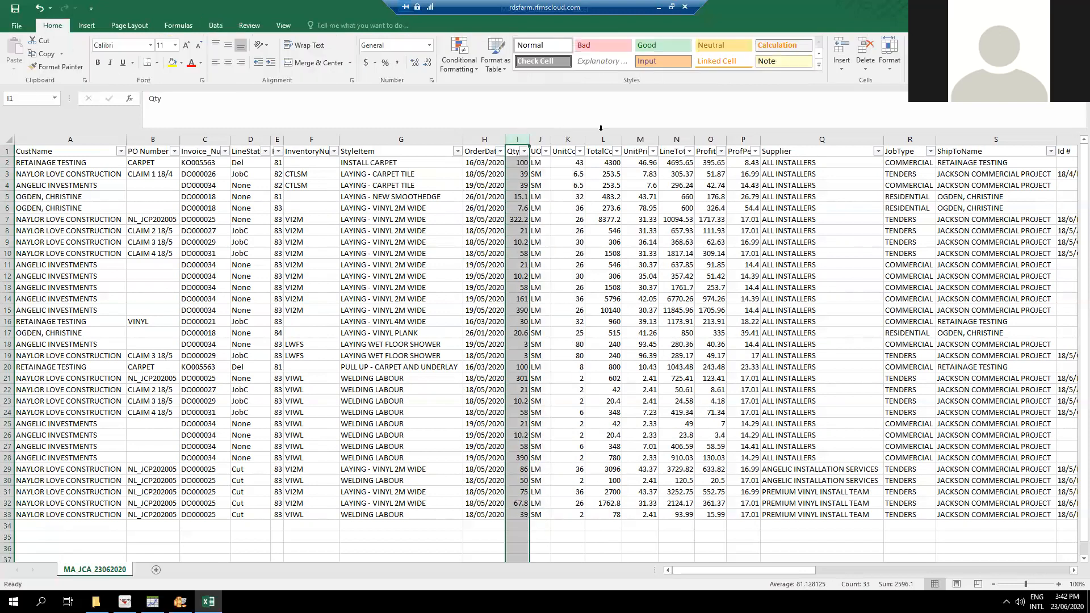
click(767, 64)
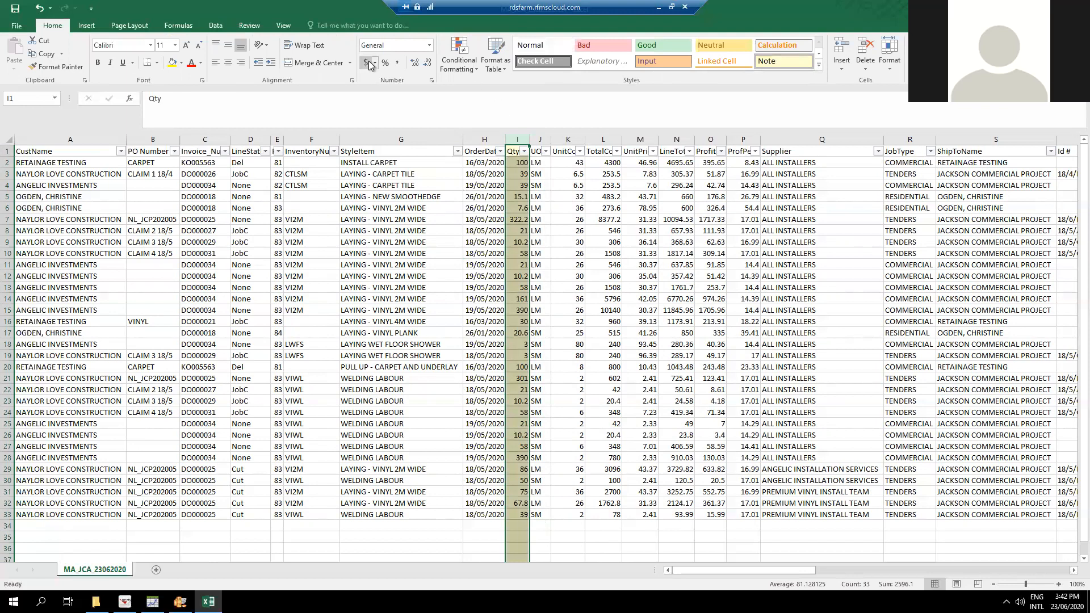
click(397, 62)
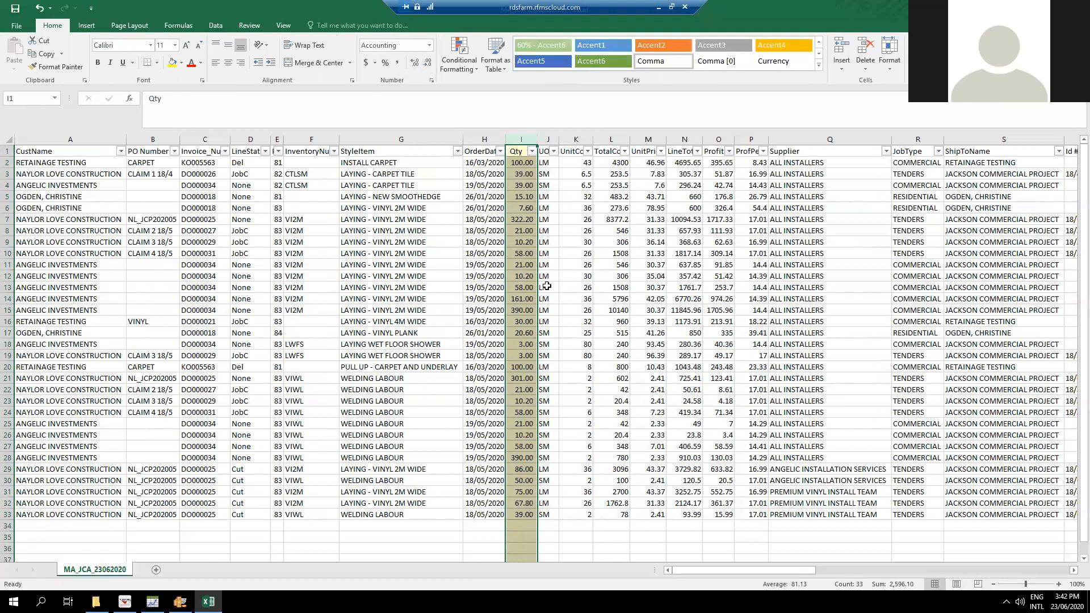
Add an AutoSum total of the Qty values in cell I34, summing I2:I33.
click(521, 527)
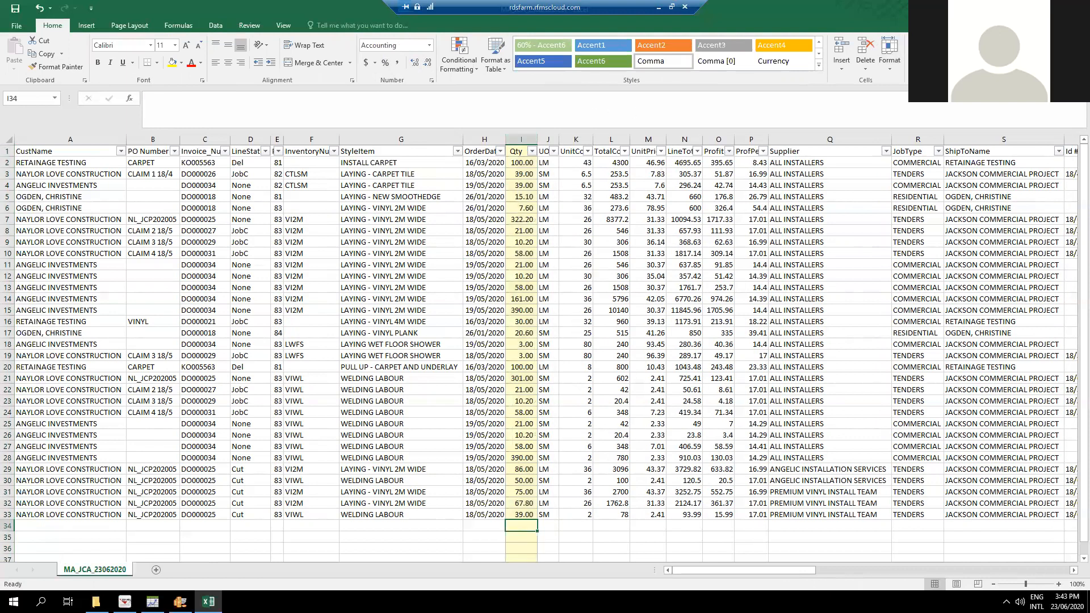
key(alt+equal)
key(Return)
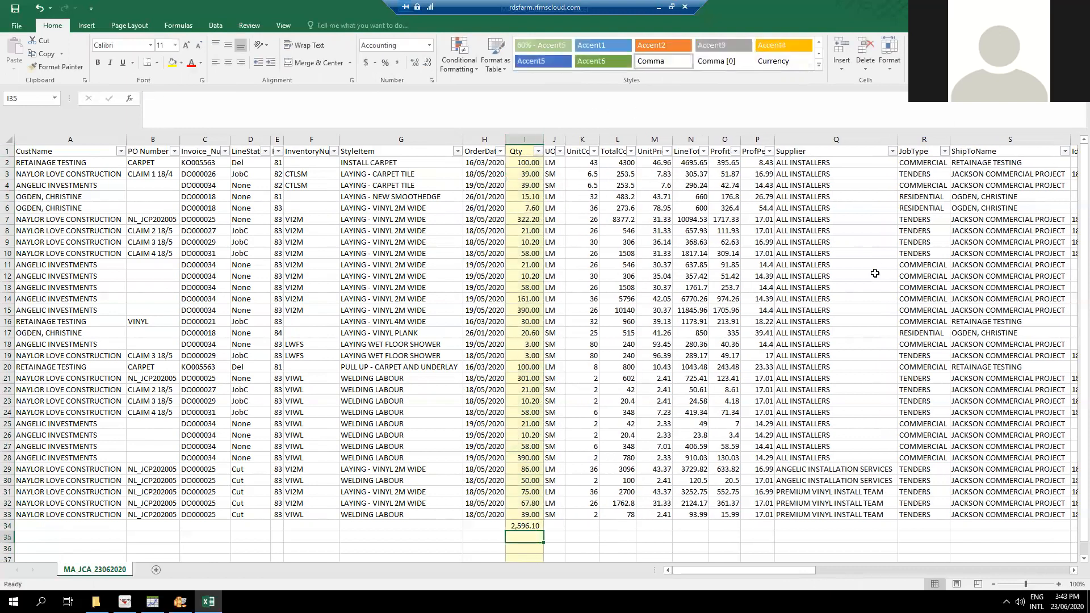
click(532, 527)
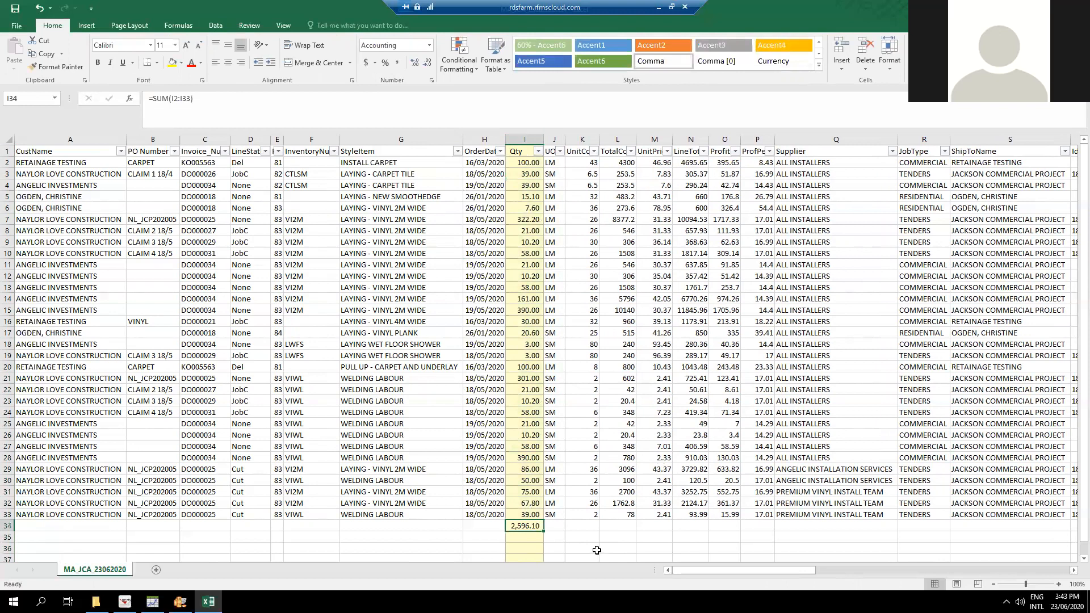
Filter the StyleItem column to show only LAYING - VINYL 2M WIDE and LAYING - VINYL 4M WIDE.
click(413, 264)
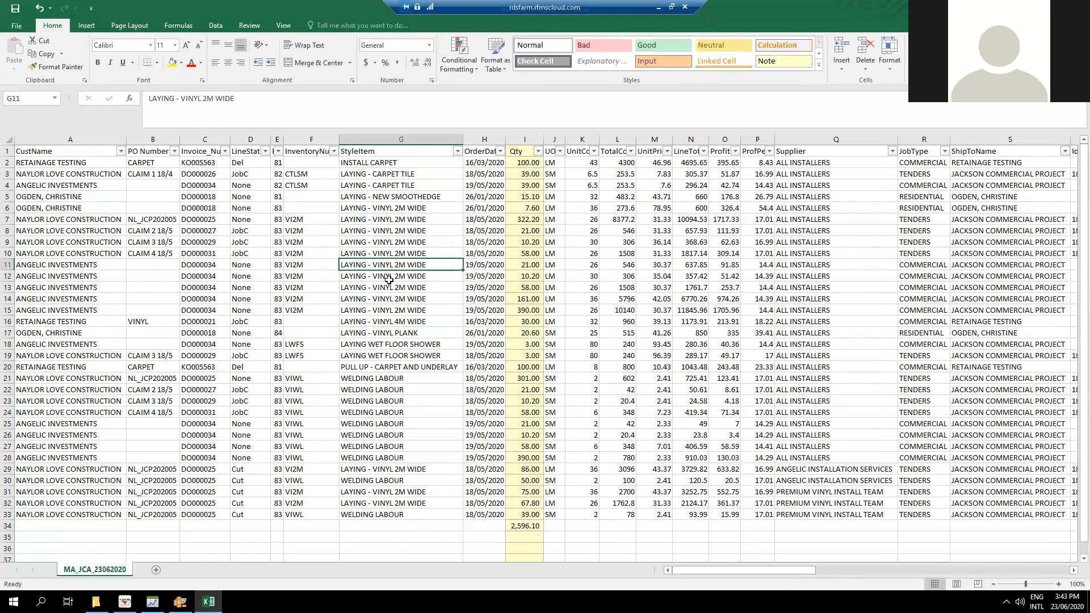
click(414, 244)
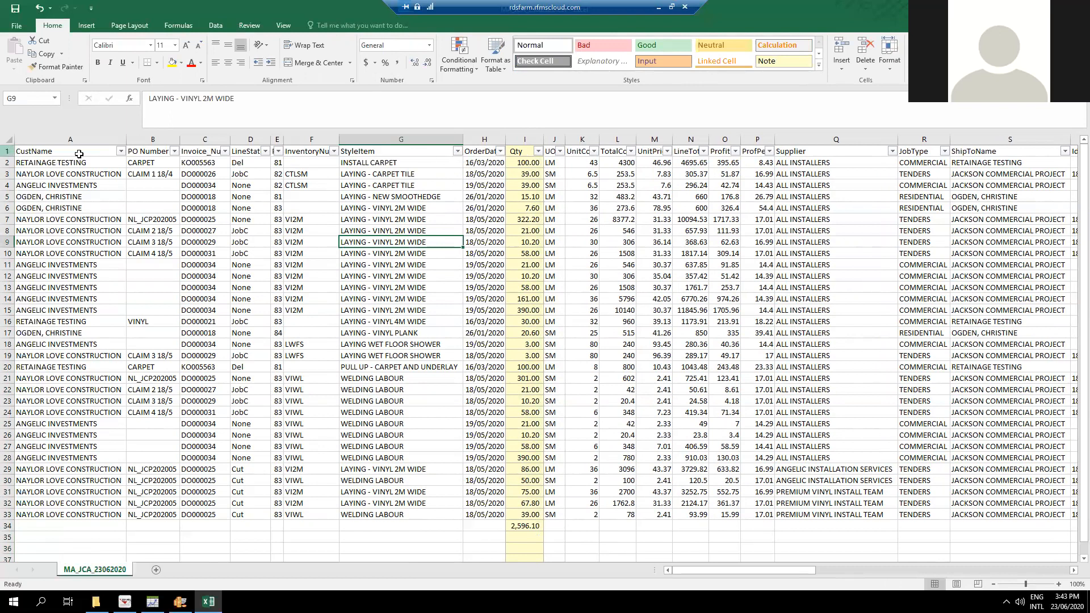
click(457, 152)
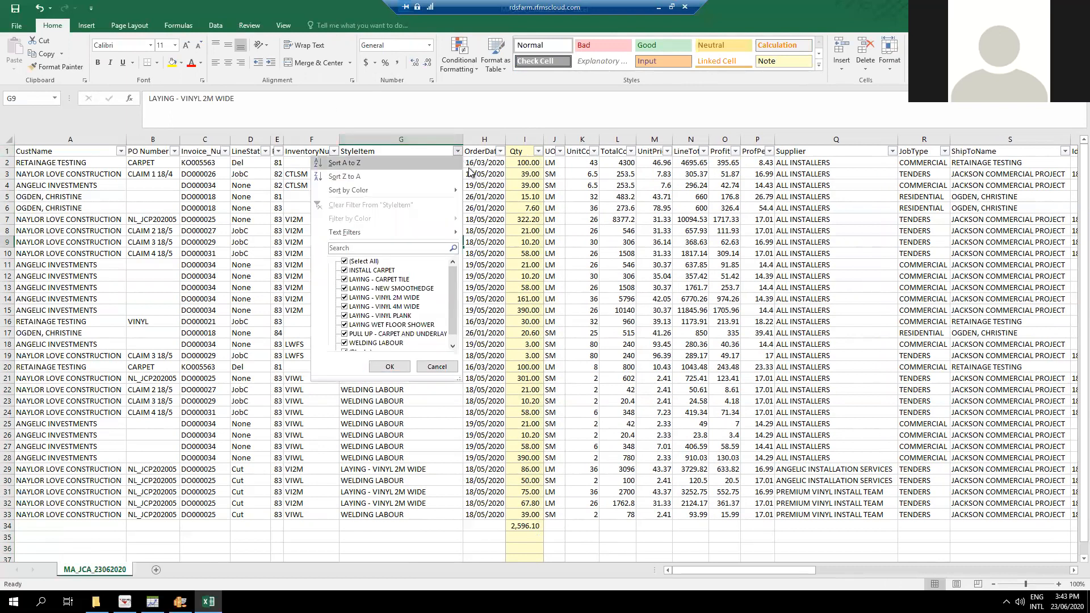
click(345, 261)
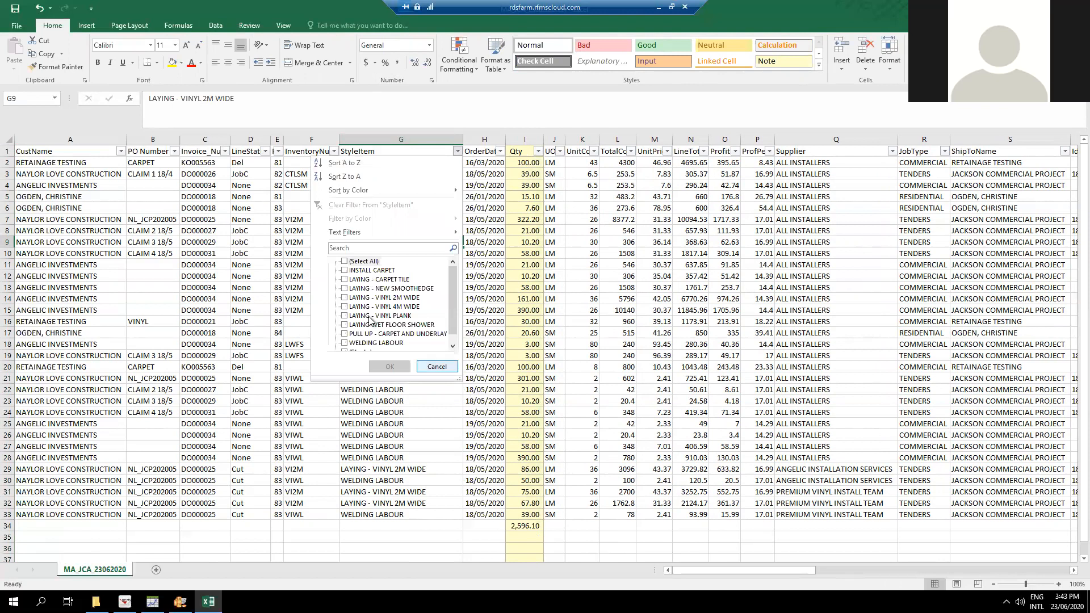
click(345, 298)
click(345, 307)
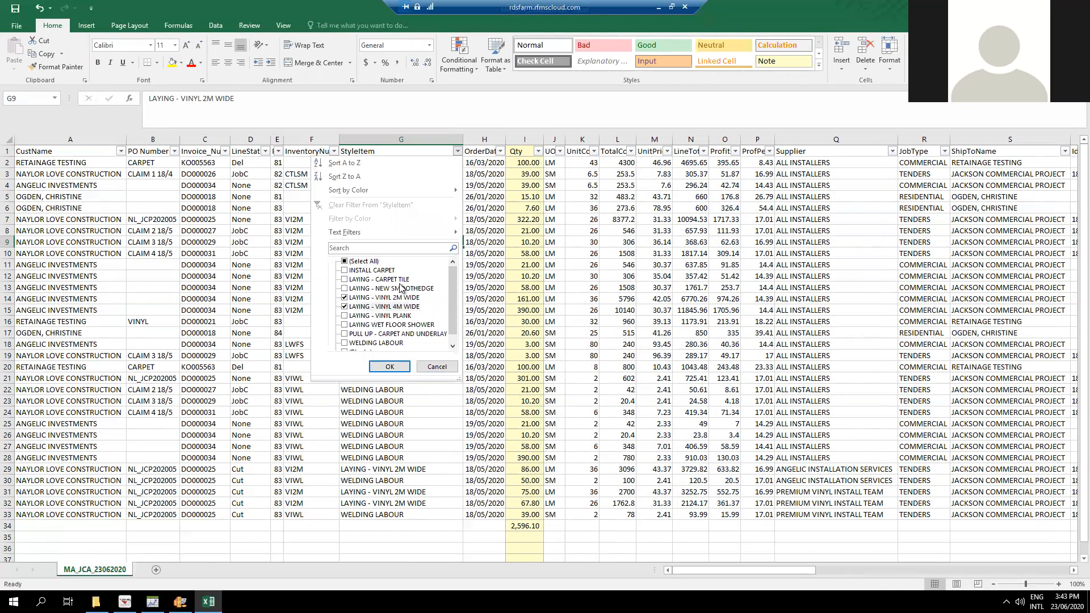
click(390, 369)
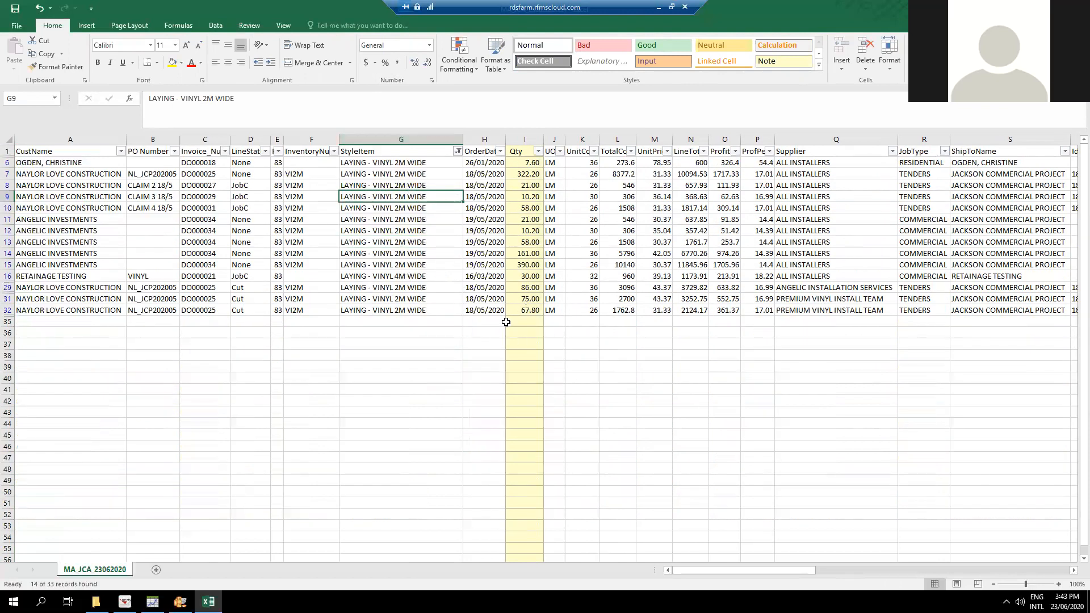
Add an AutoSum subtotal of the filtered Qty values I6:I32 in cell I35.
click(525, 322)
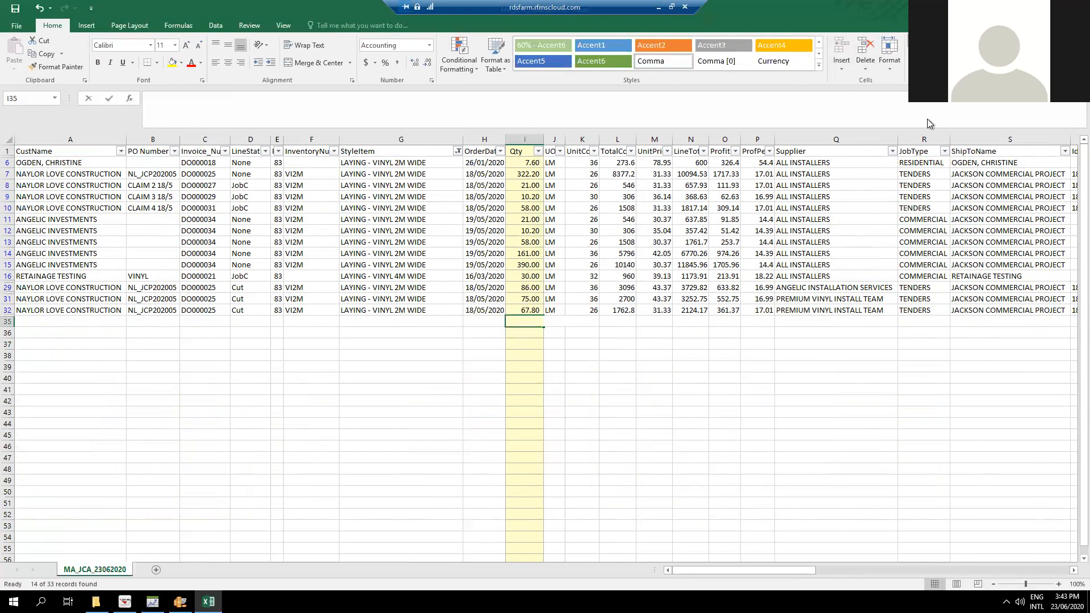
key(alt+equal)
drag(522, 163, 528, 307)
key(Return)
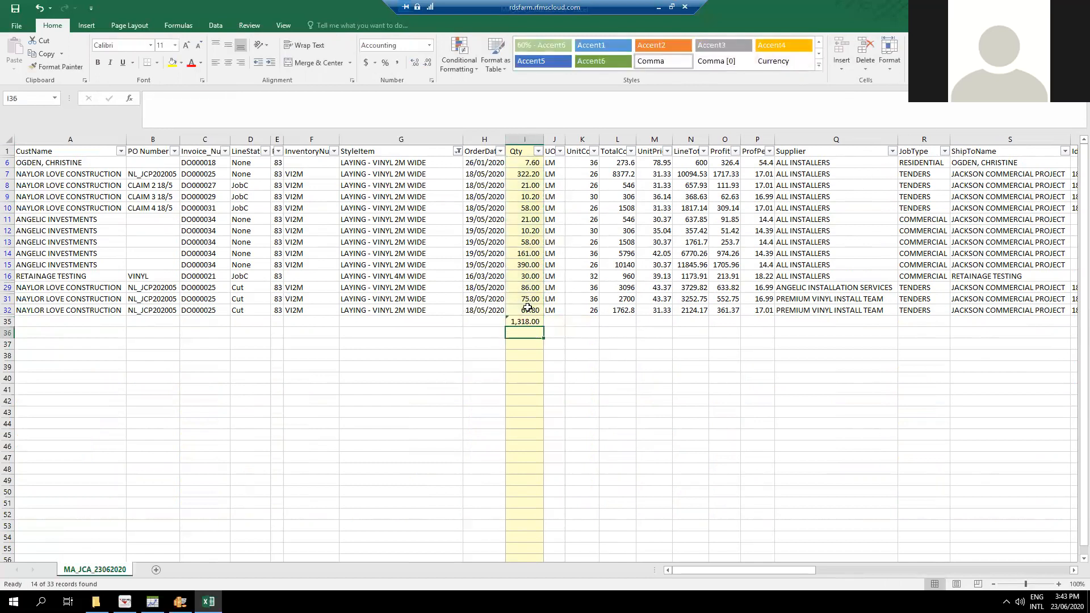
click(532, 323)
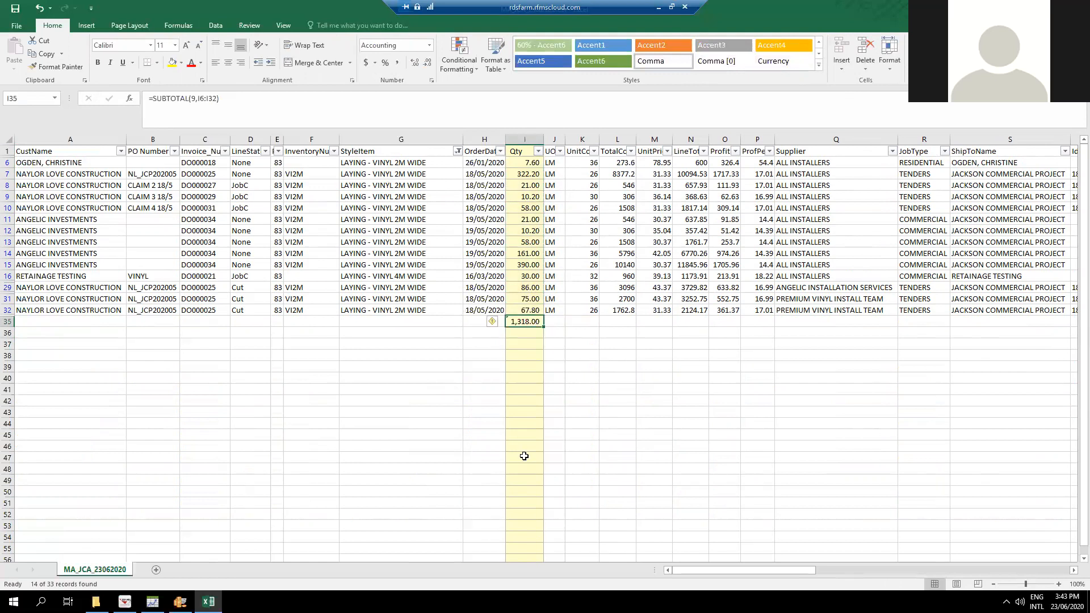
Change the StyleItem filter to show only INSTALL CARPET.
click(457, 151)
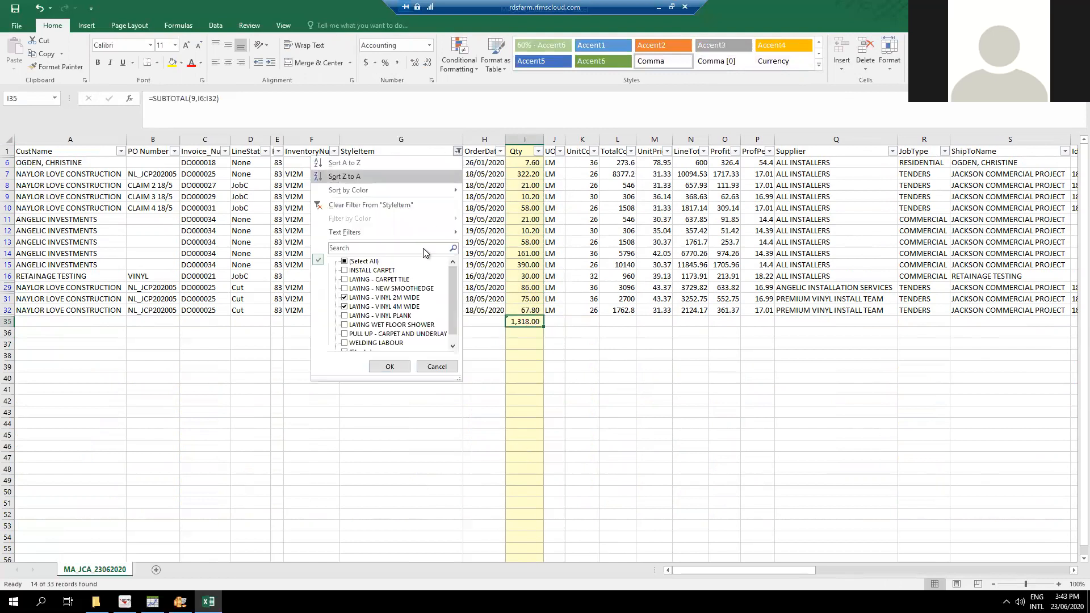
click(345, 298)
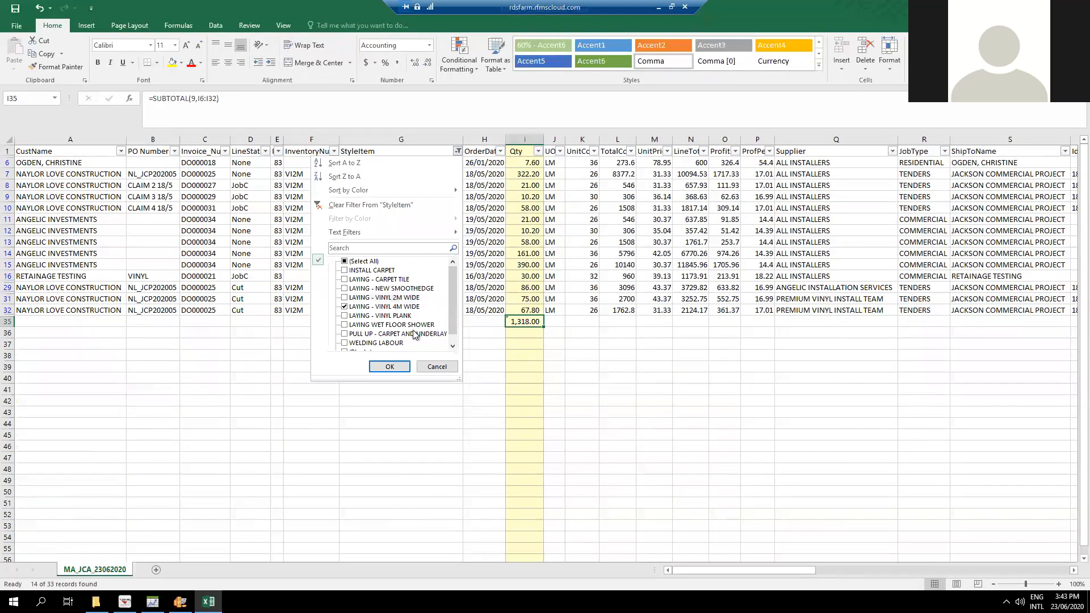
click(349, 308)
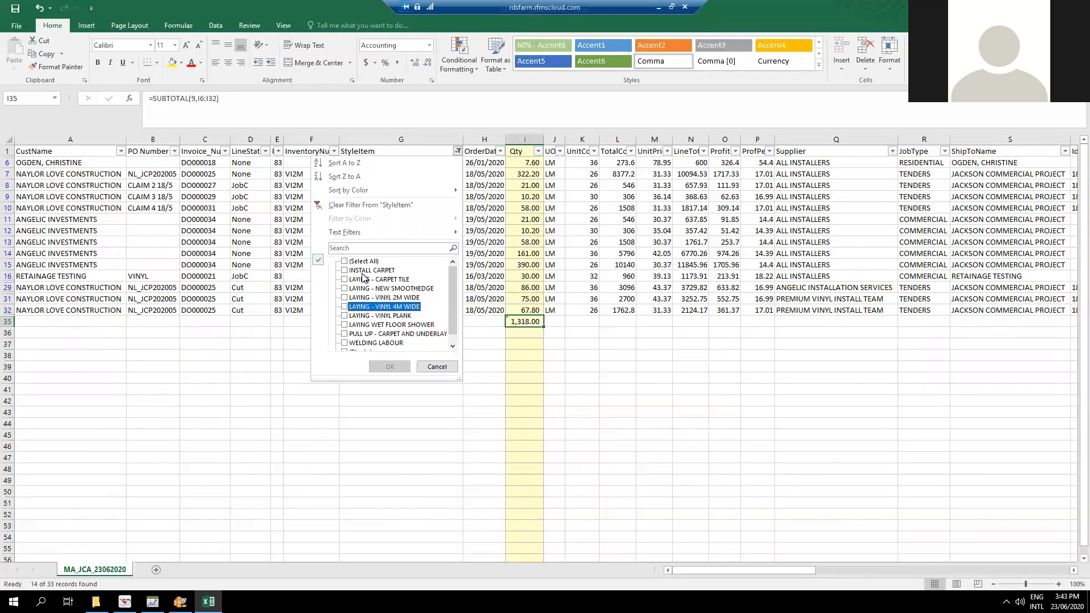
click(362, 270)
click(390, 367)
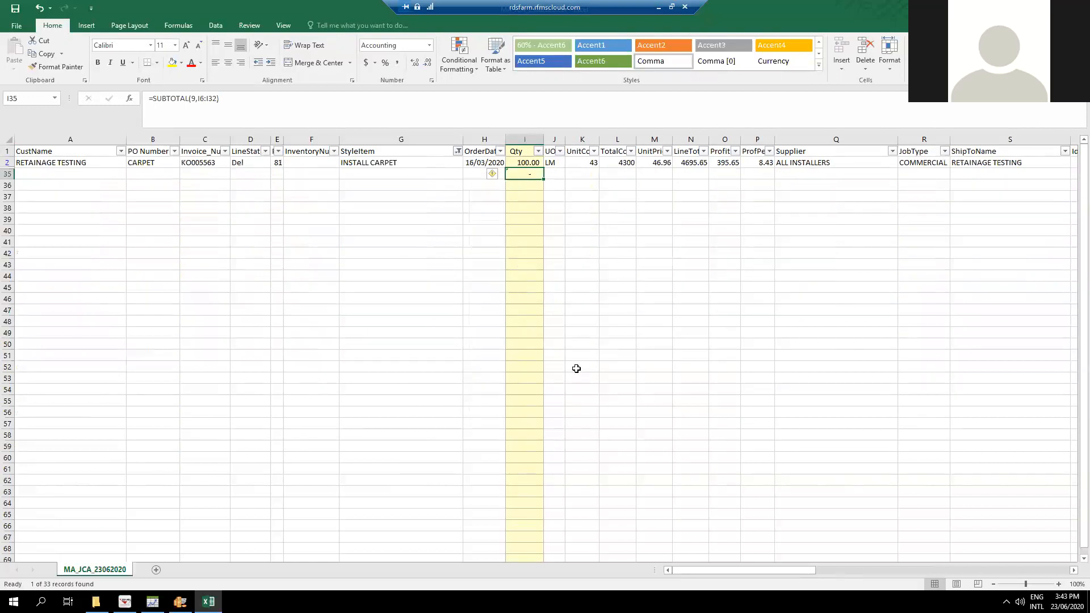
Replace the formula in I35 with an AutoSum subtotal of cell I2.
click(533, 255)
click(532, 176)
key(alt+equal)
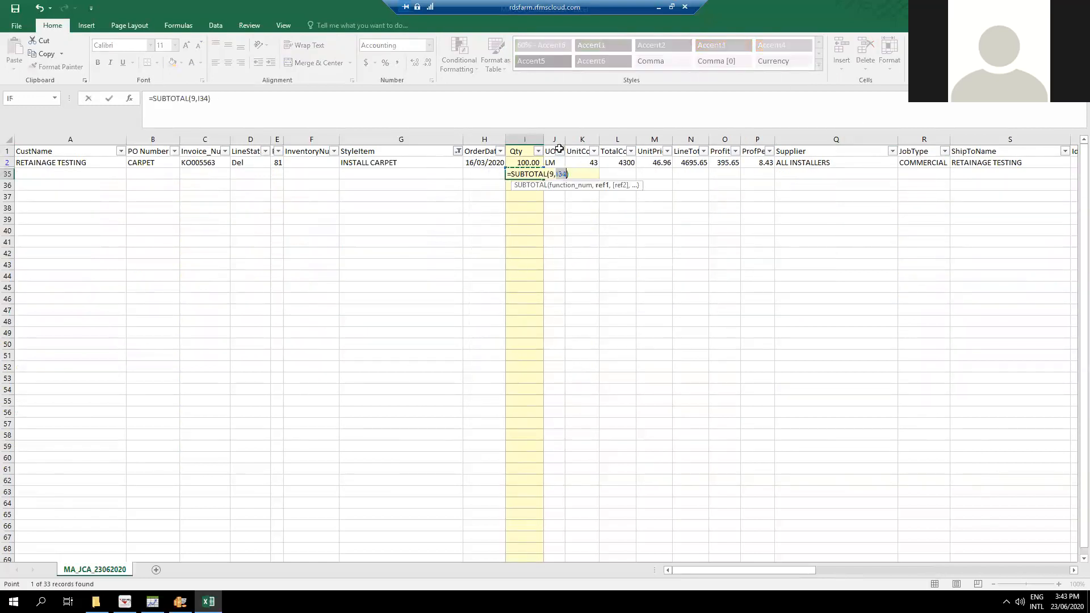
click(522, 163)
key(Return)
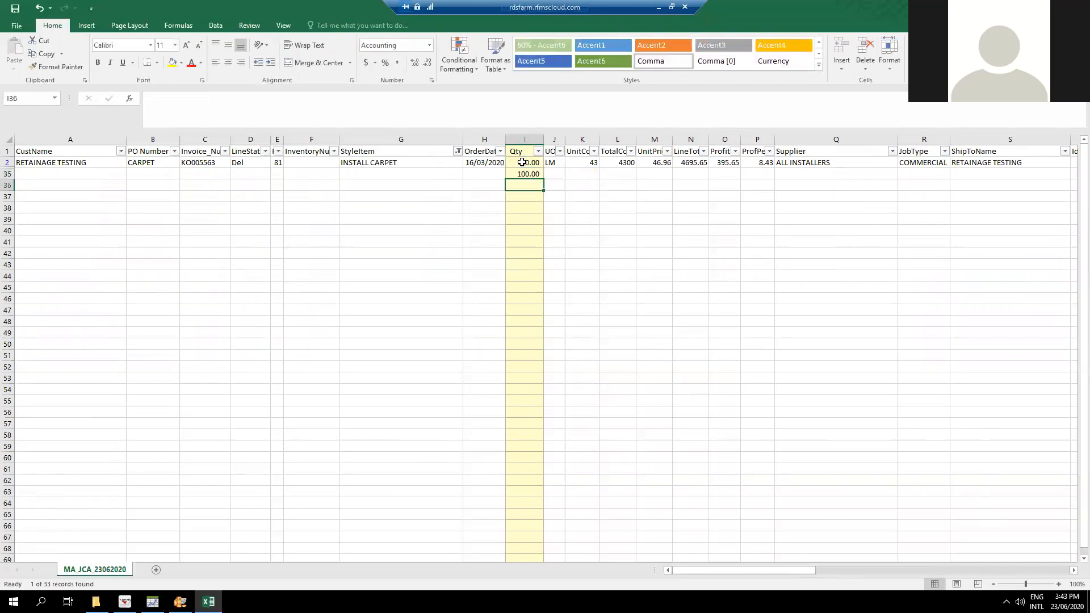
click(534, 233)
click(521, 172)
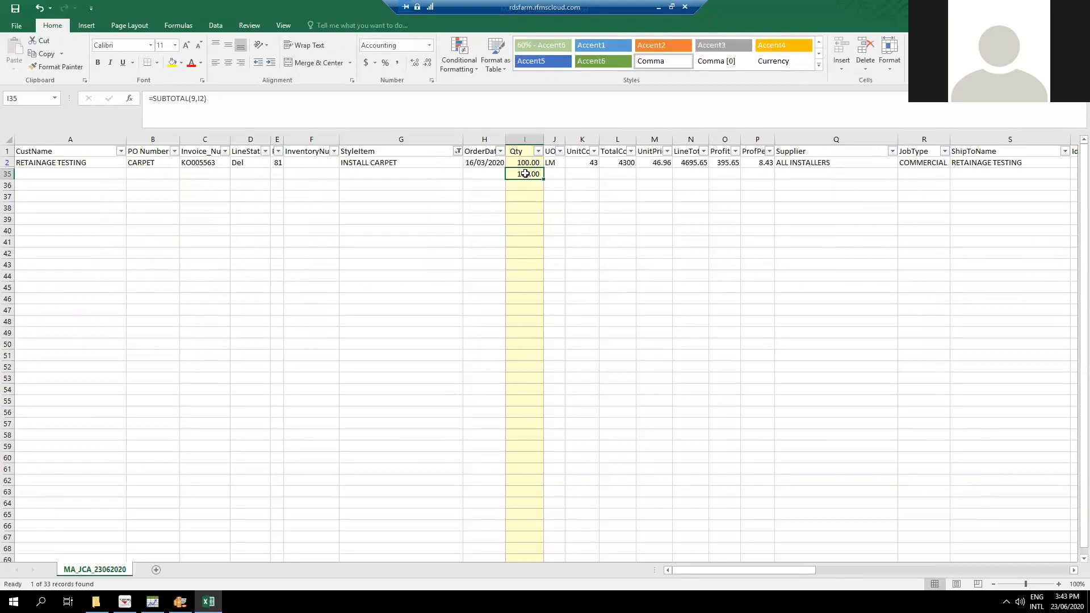
Reset the StyleItem filter to show all items.
click(458, 151)
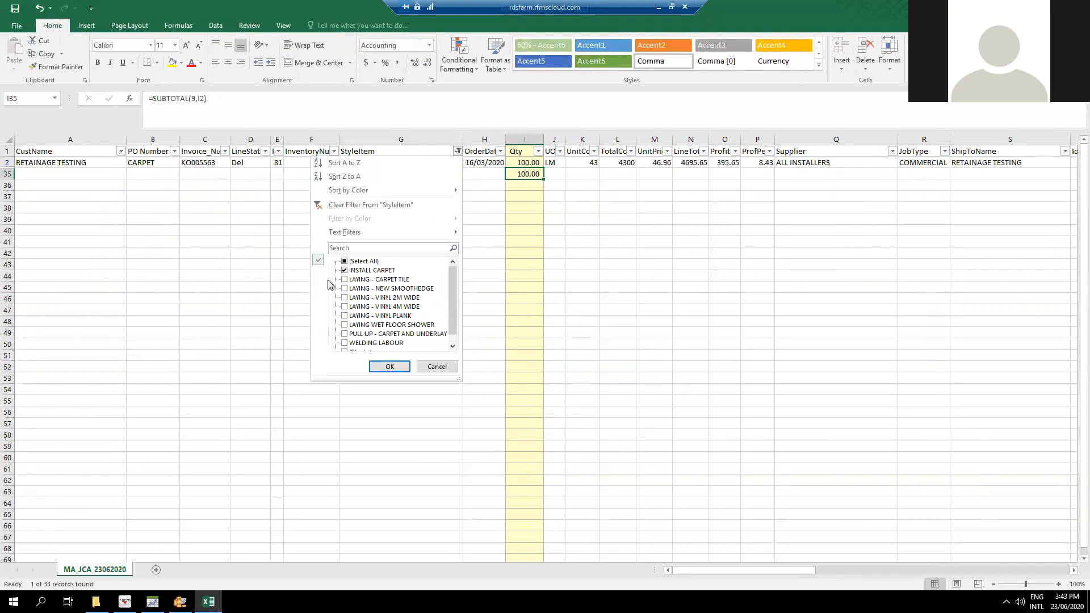
click(361, 261)
click(396, 372)
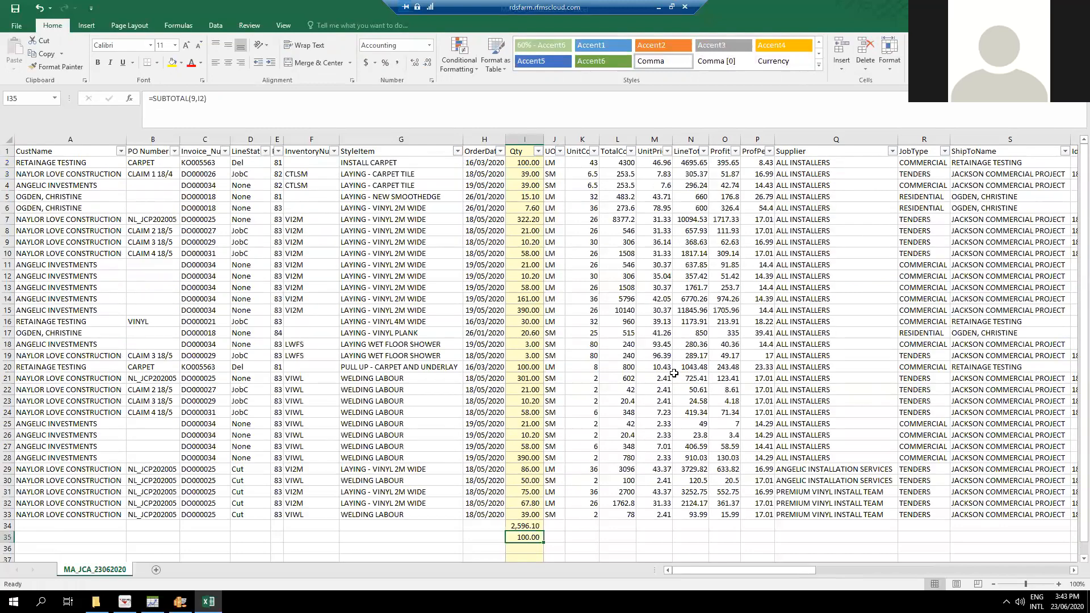
click(677, 376)
click(537, 522)
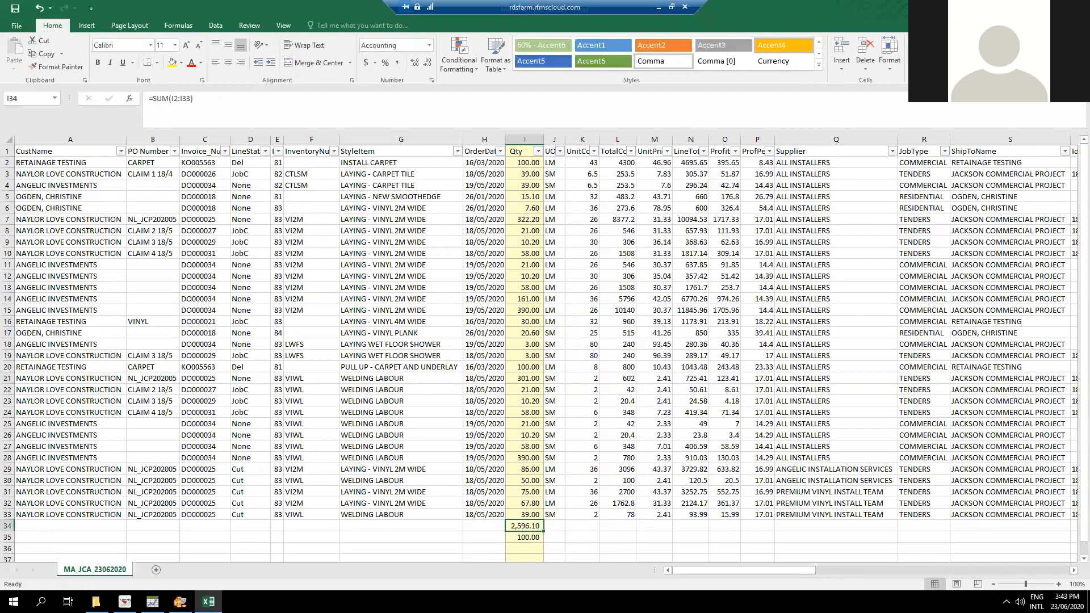
key(F2)
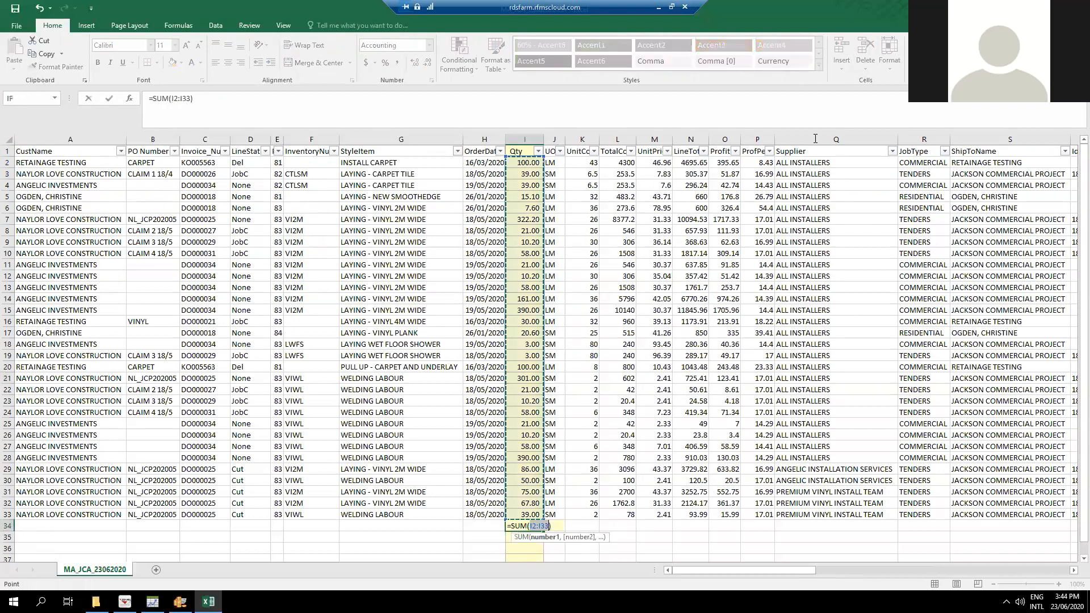
click(460, 541)
key(Escape)
click(522, 539)
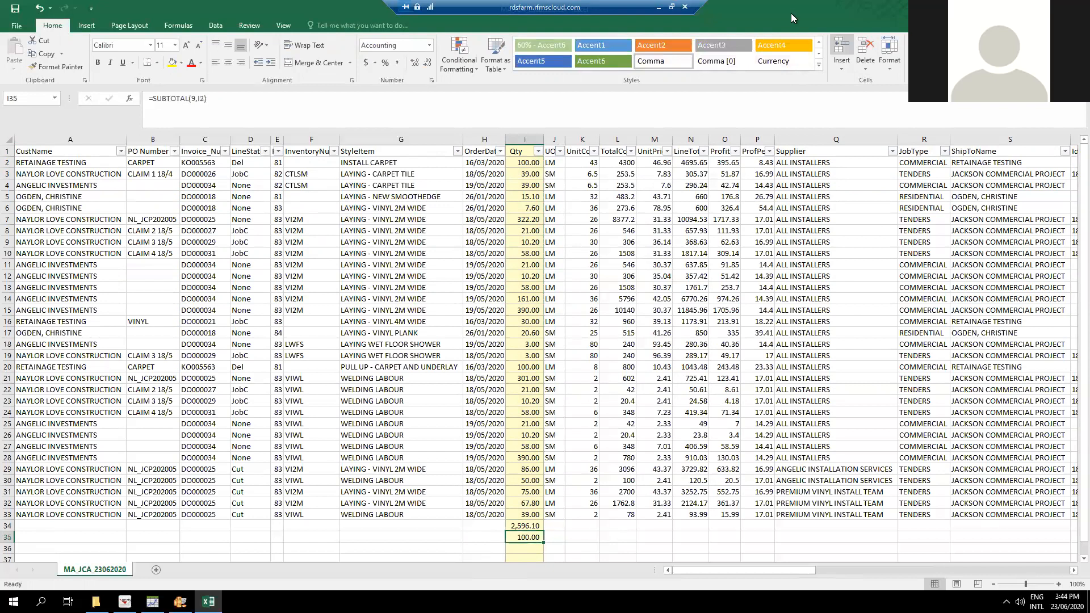
Filter the StyleItem column to INSTALL CARPET only.
click(457, 151)
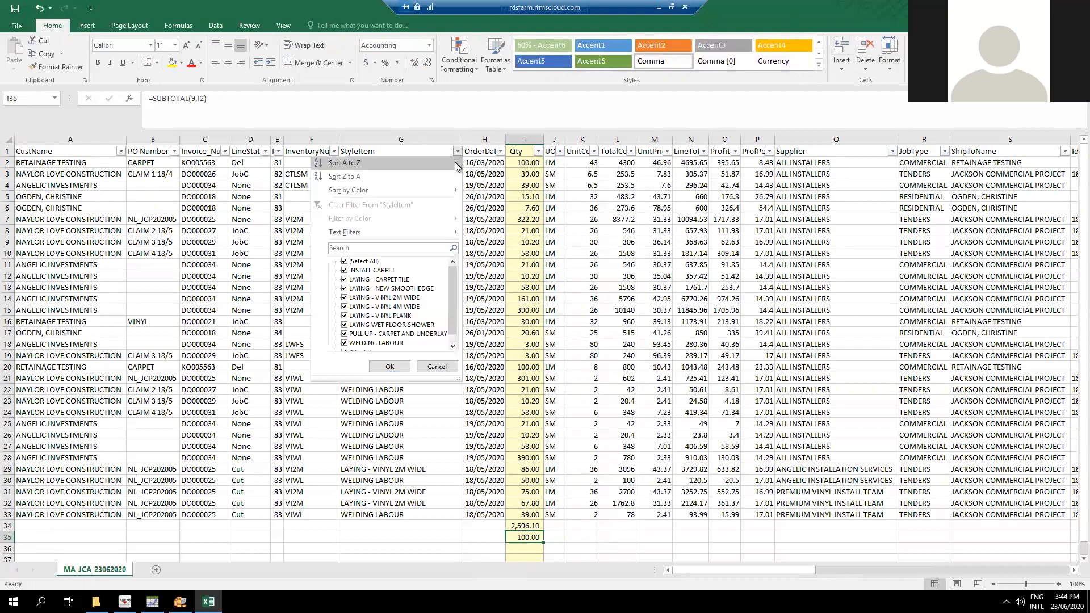
click(345, 262)
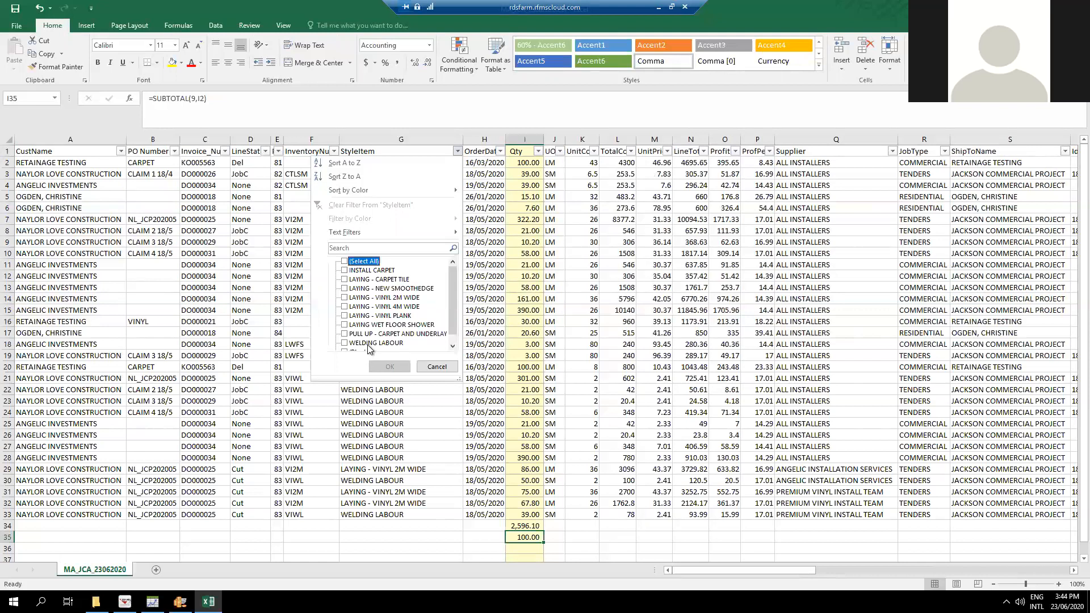
click(371, 271)
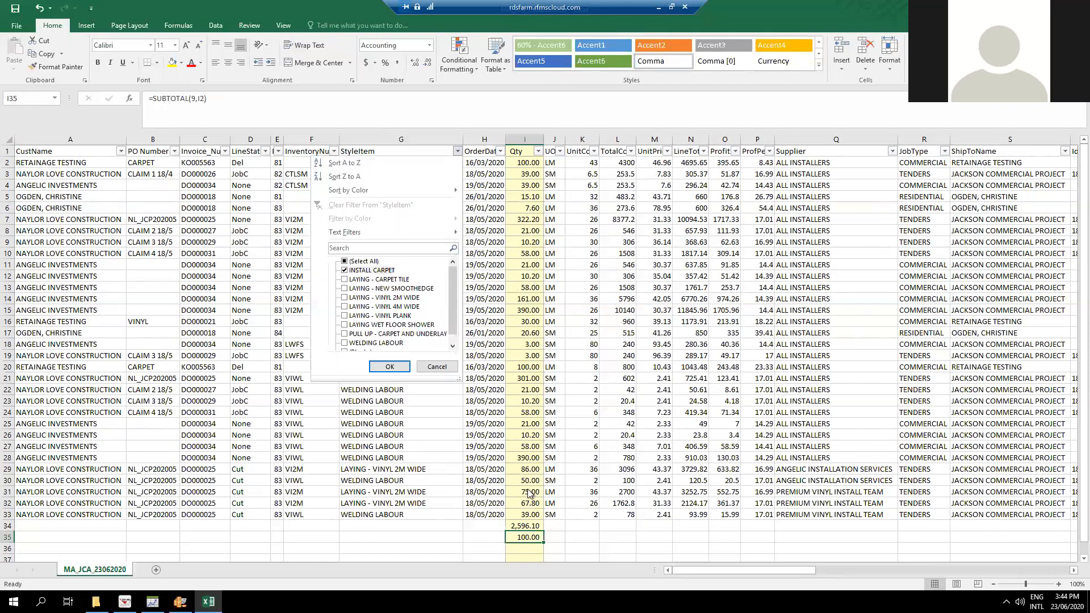
click(389, 367)
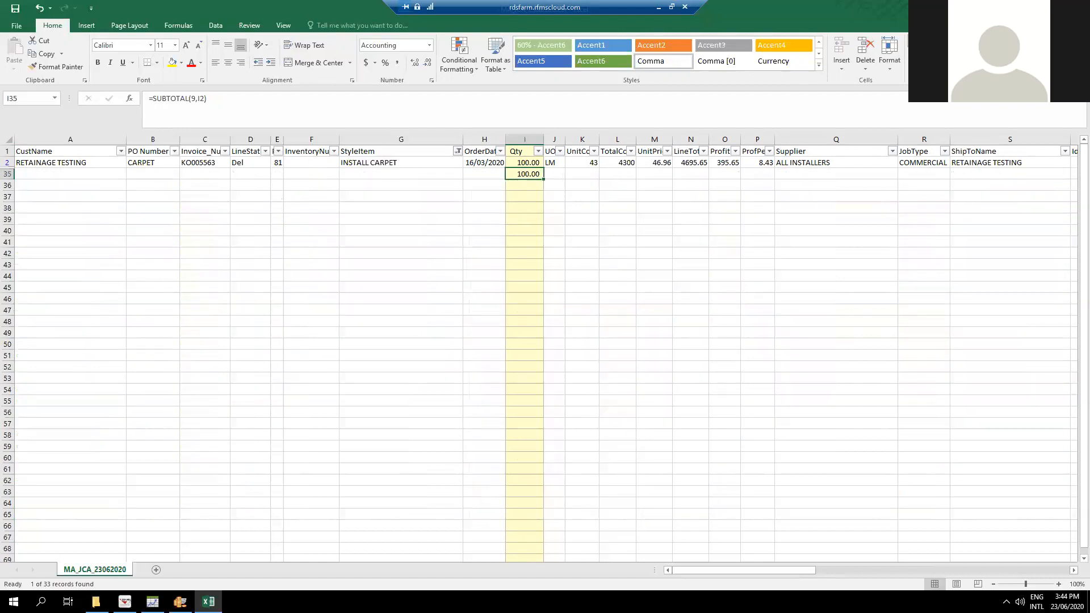
double_click(535, 174)
click(524, 162)
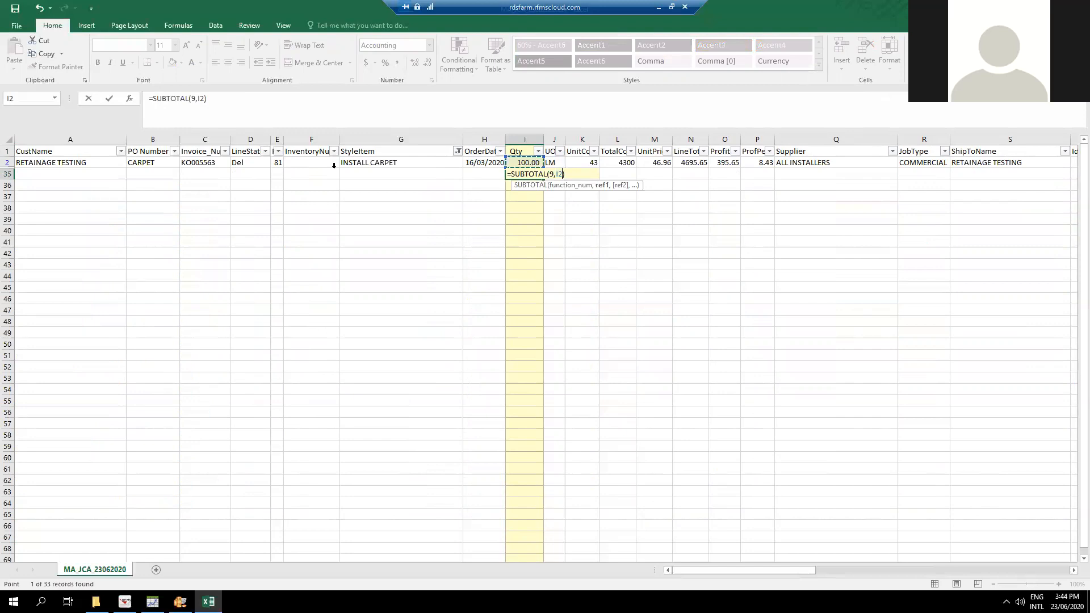
drag(491, 225, 493, 228)
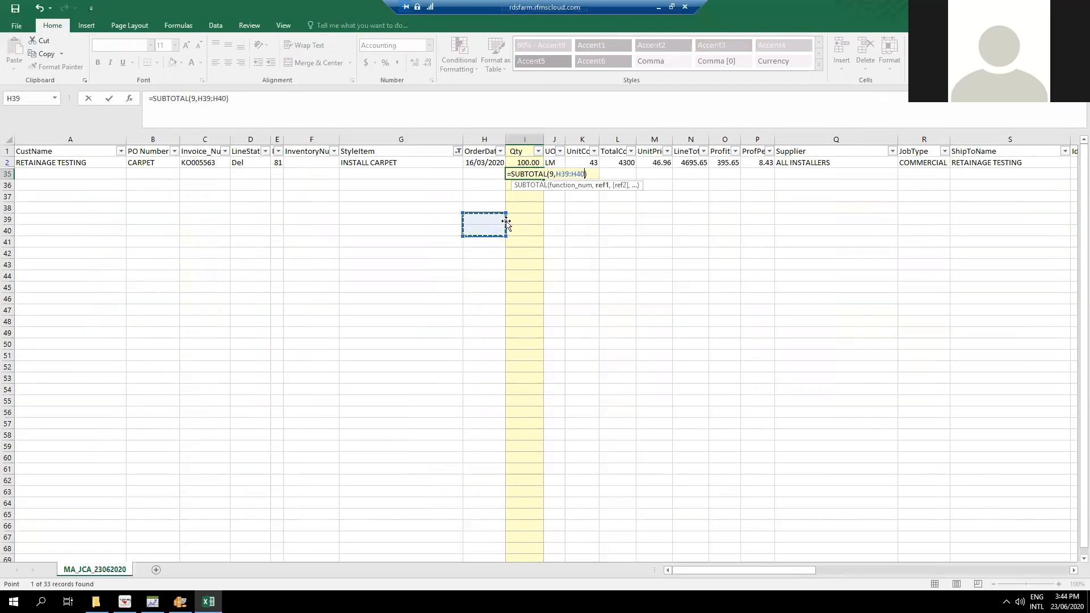
key(Escape)
drag(582, 221, 582, 229)
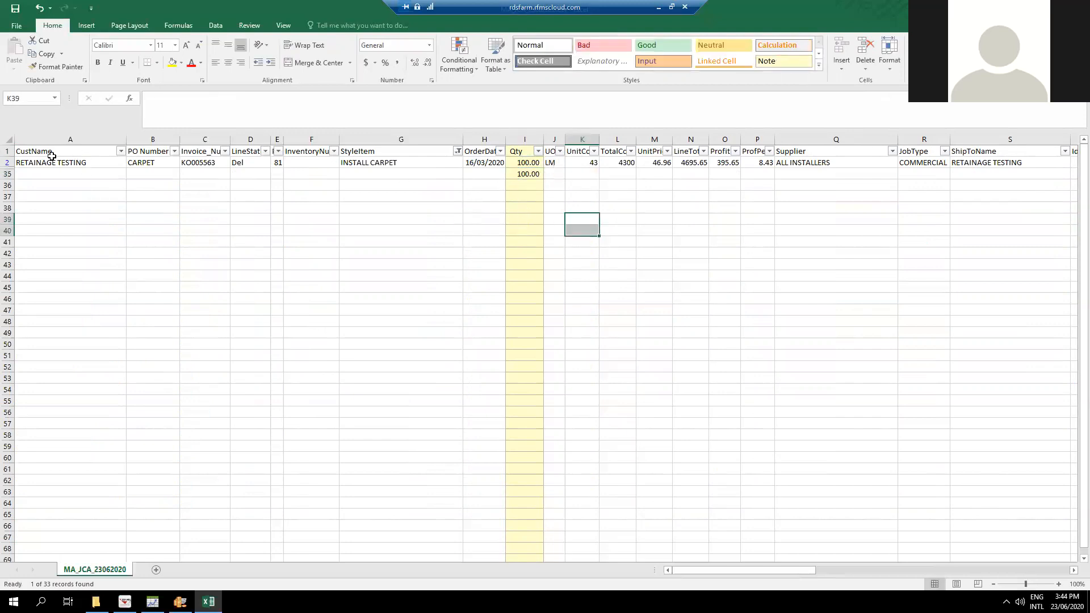
Select all StyleItem values in the filter so every row is shown.
click(458, 152)
click(357, 262)
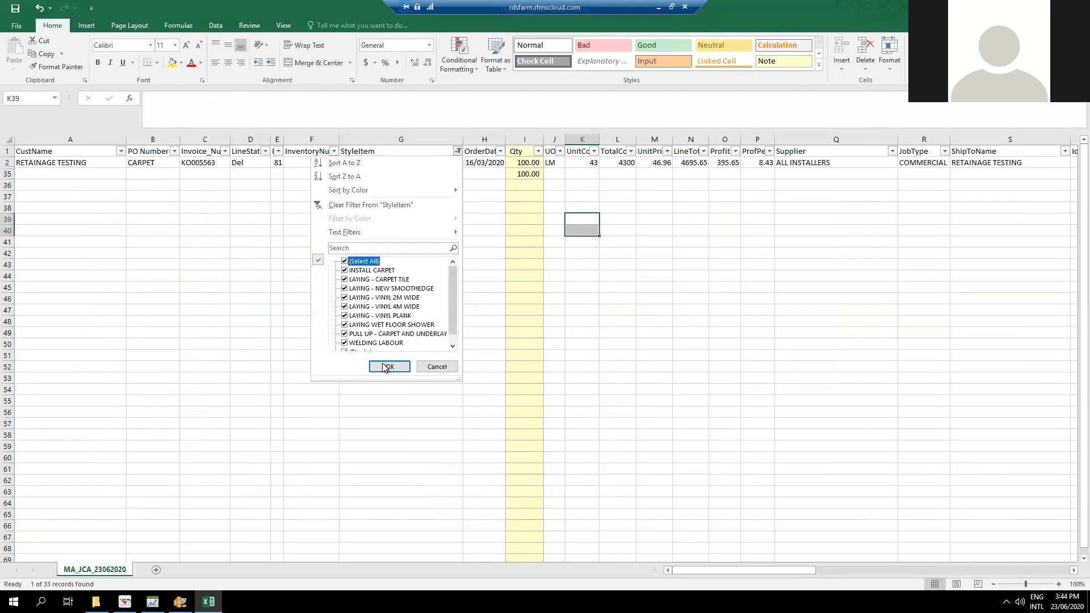
click(393, 368)
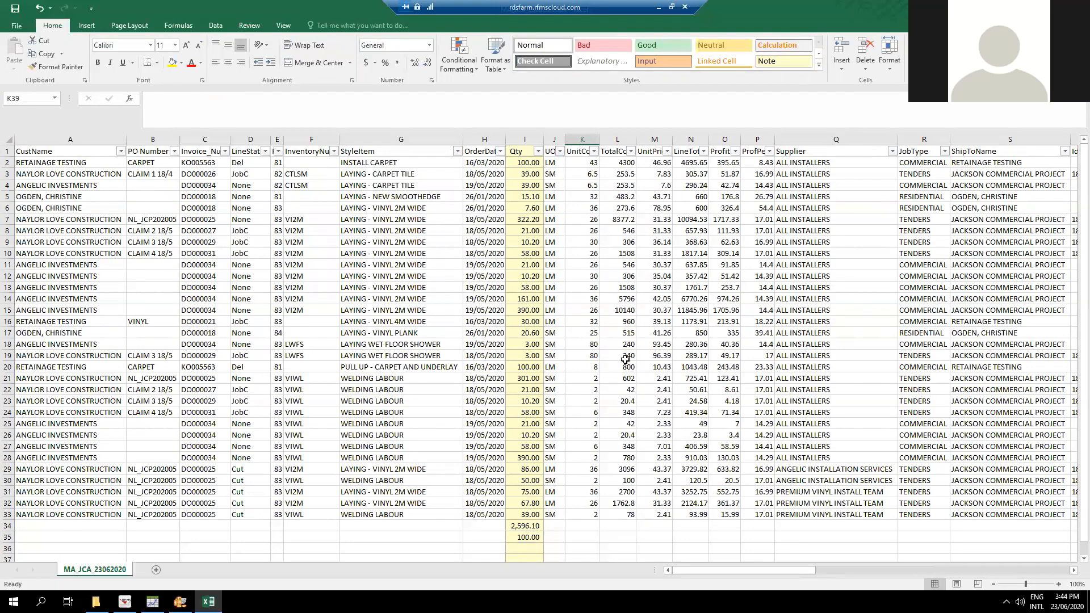
Delete both Qty total formulas in cells I34:I35.
click(528, 536)
drag(530, 527, 543, 539)
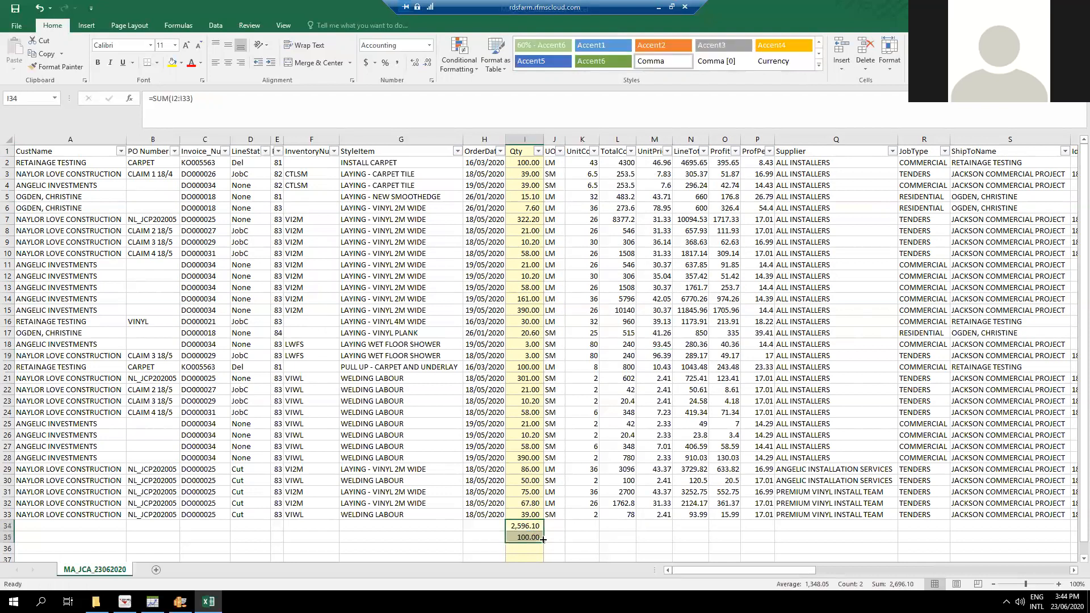
key(Delete)
click(525, 536)
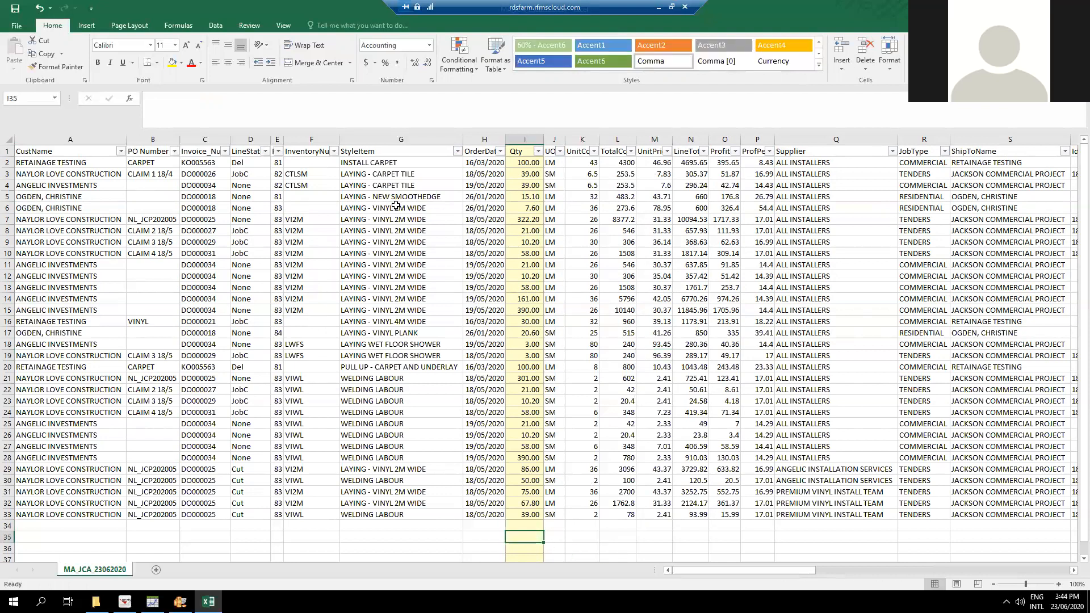
Filter the StyleItem column to LAYING - VINYL 2M WIDE and LAYING - VINYL 4M WIDE.
click(458, 151)
click(363, 261)
click(359, 298)
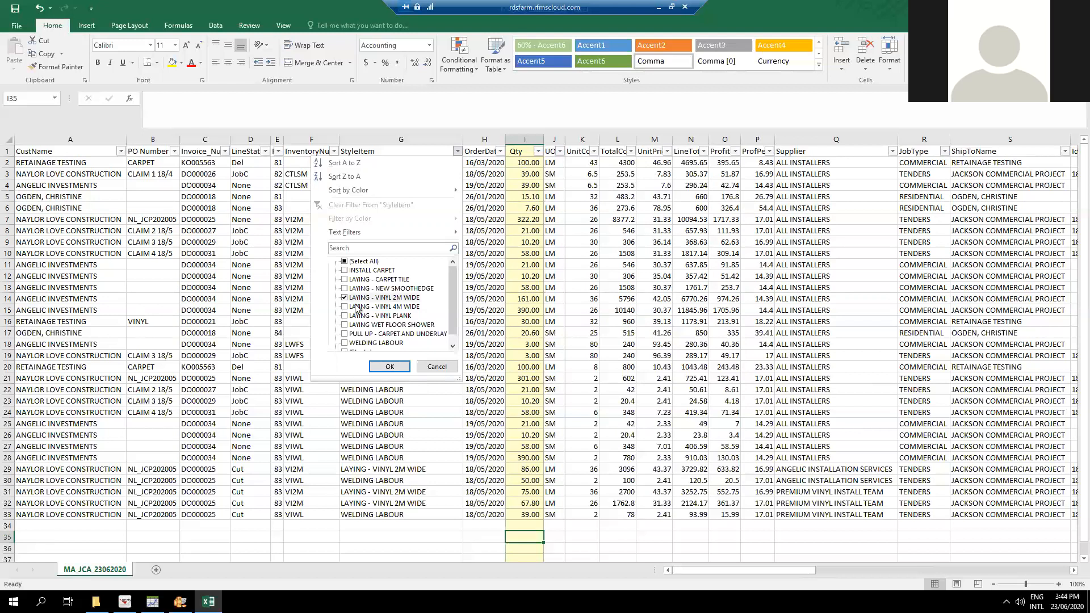
click(358, 306)
click(388, 367)
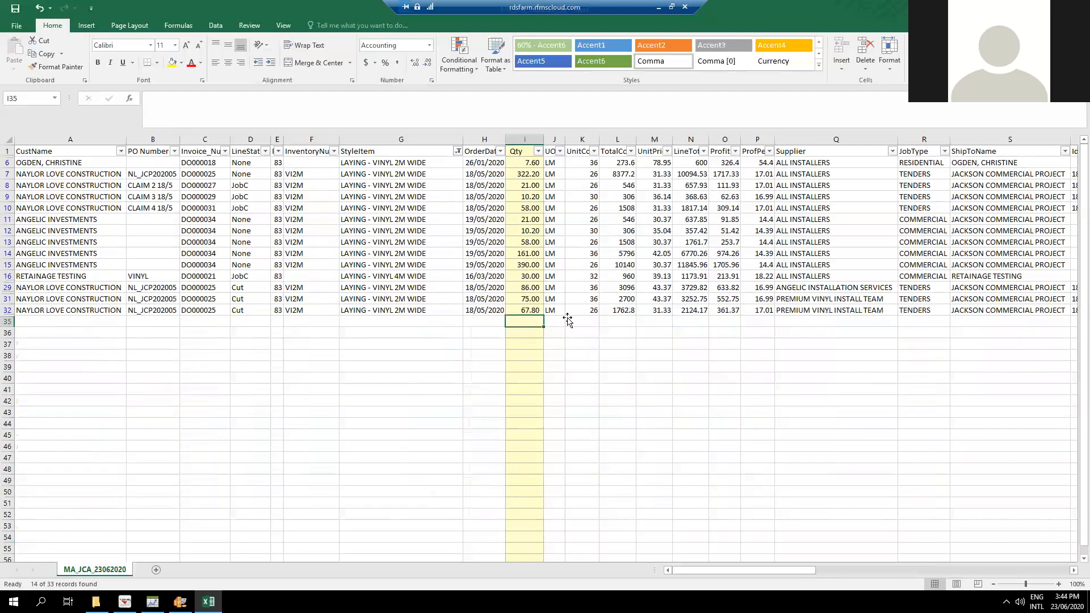
Add an AutoSum subtotal of the Qty column in cell I35, covering I2:I34.
key(alt+equal)
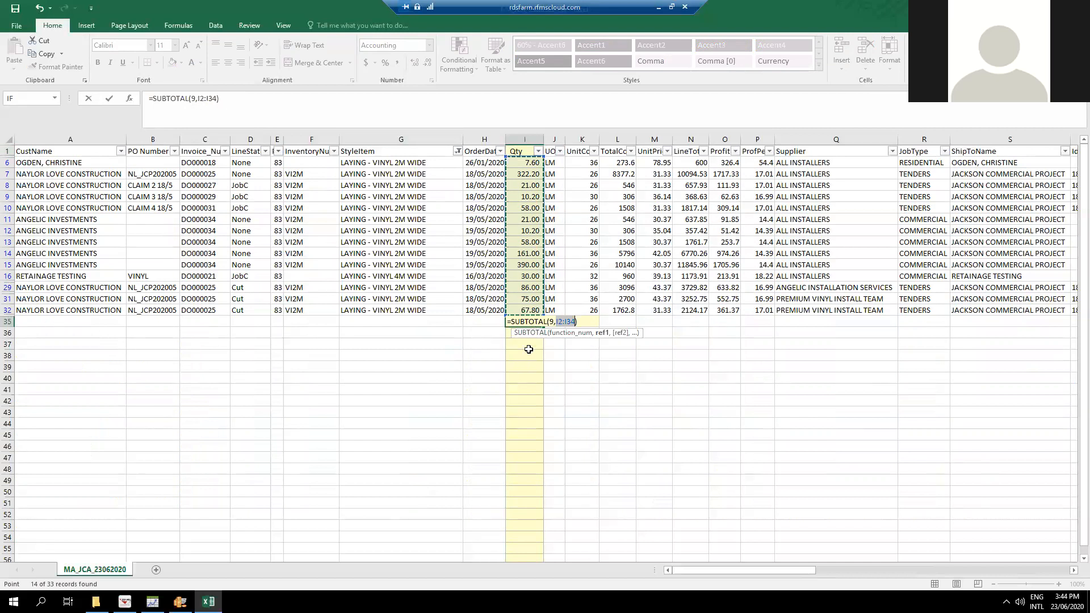
key(Return)
click(562, 366)
click(531, 324)
Filter the StyleItem column to show only INSTALL CARPET.
click(458, 151)
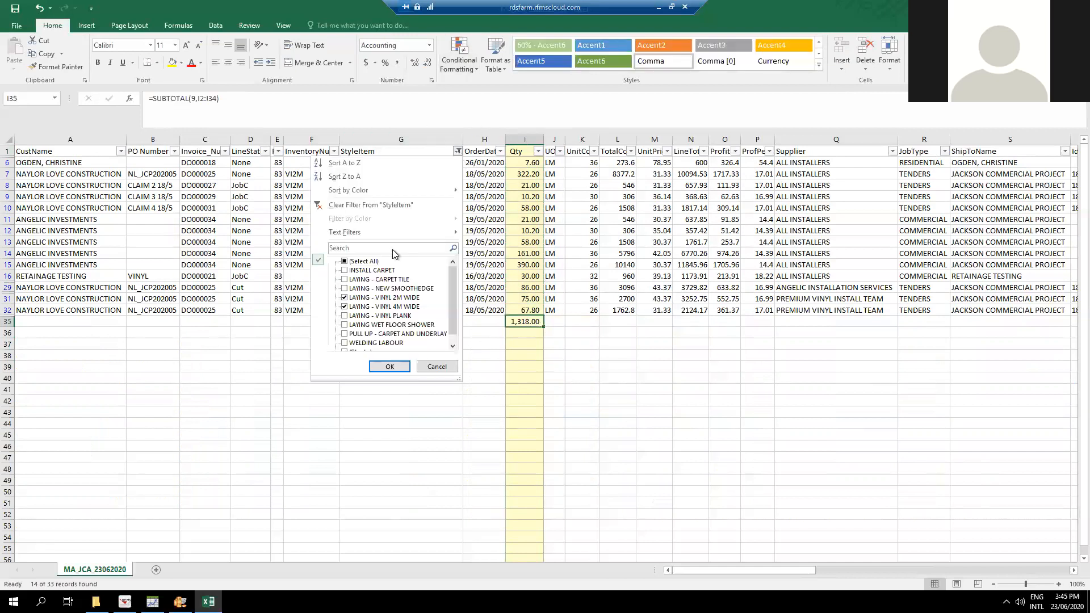
click(362, 262)
click(363, 262)
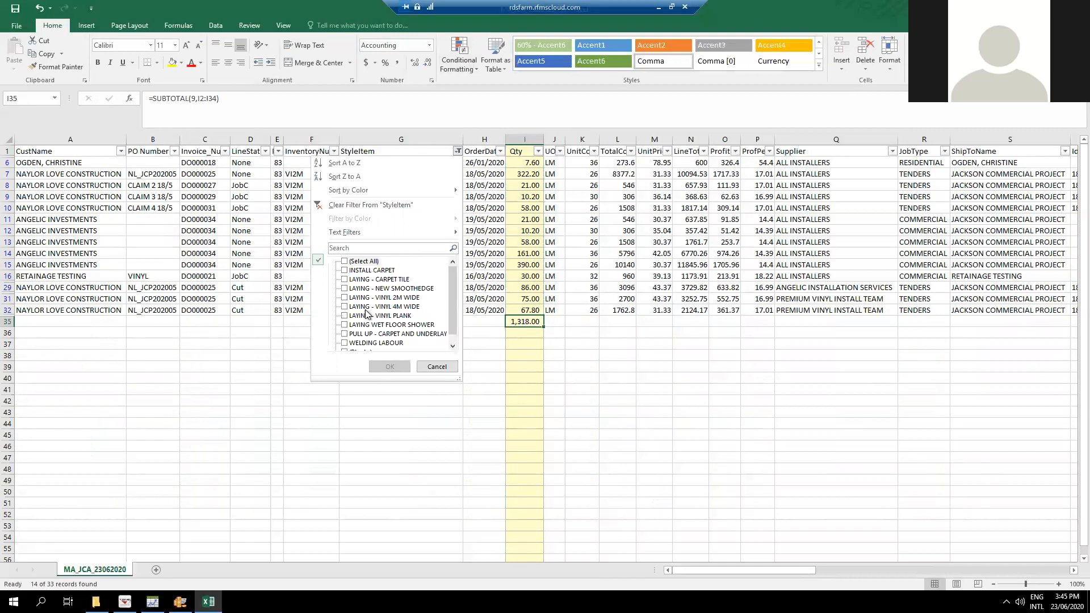
click(344, 271)
click(389, 367)
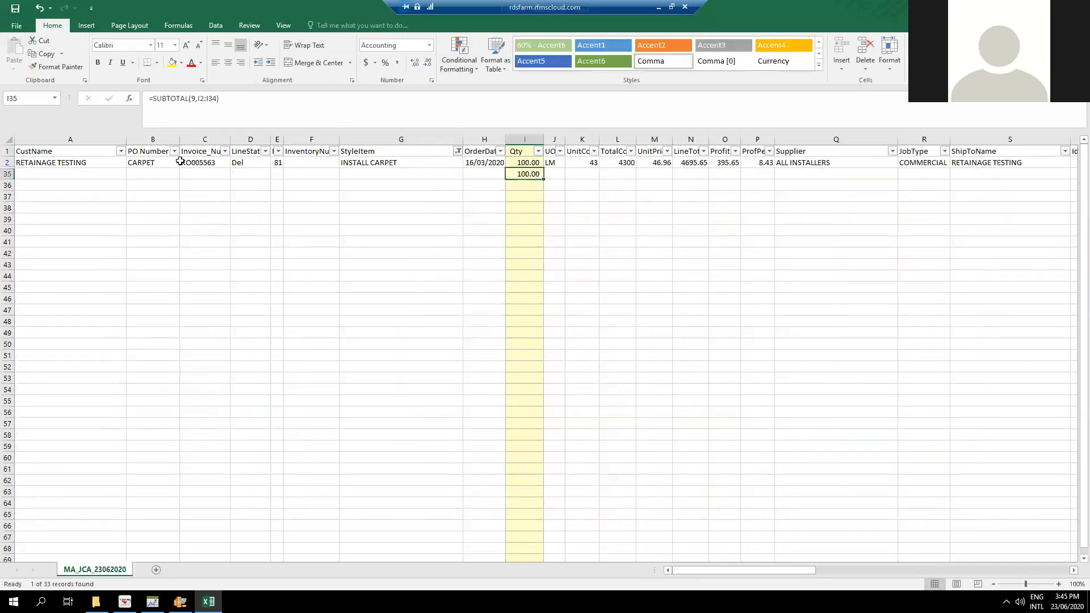
Change the StyleItem filter to show only LAYING WET FLOOR SHOWER.
click(458, 152)
click(359, 271)
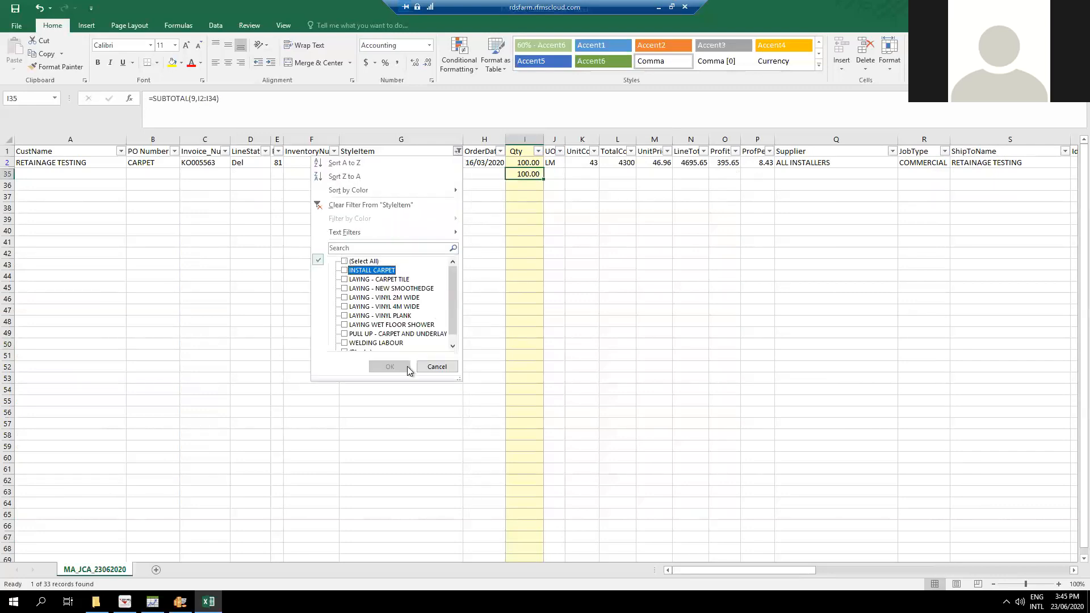
click(369, 325)
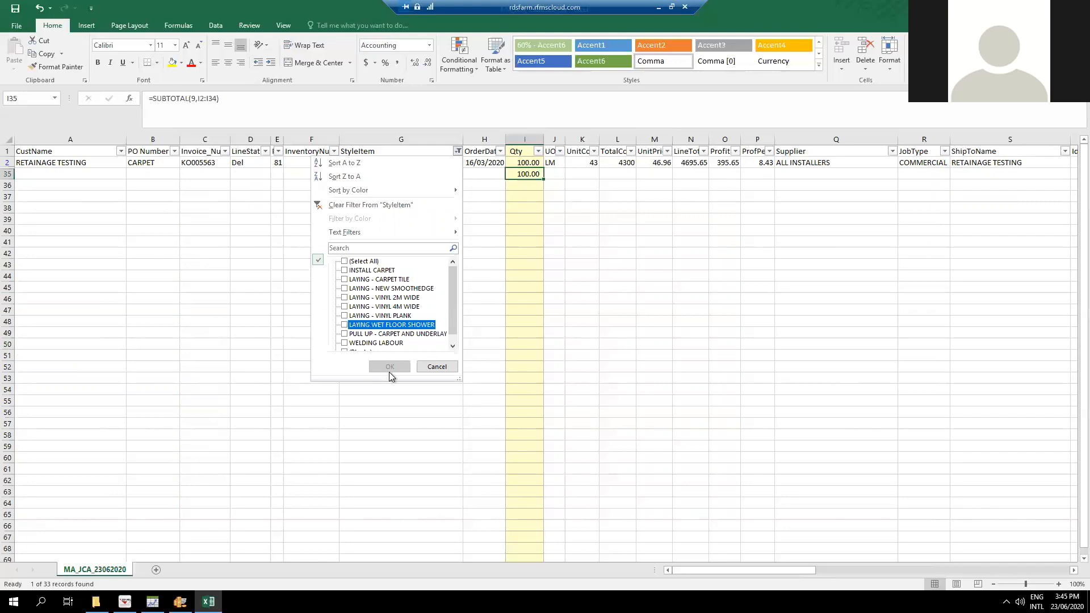
click(391, 367)
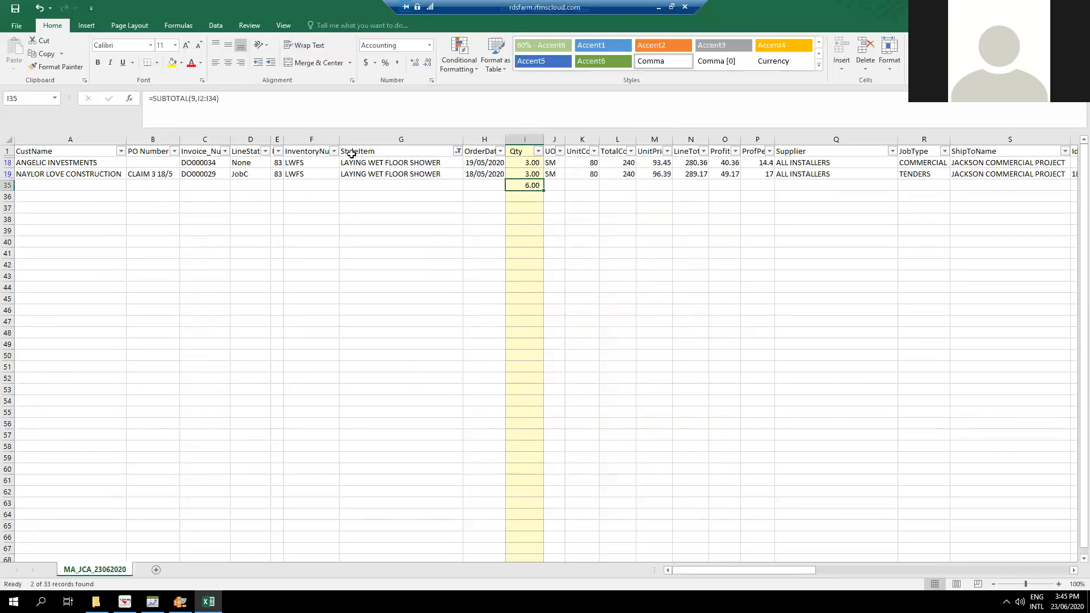
Filter the StyleItem column to LAYING - VINYL 2M WIDE, LAYING - VINYL 4M WIDE and LAYING - VINYL PLANK.
click(458, 152)
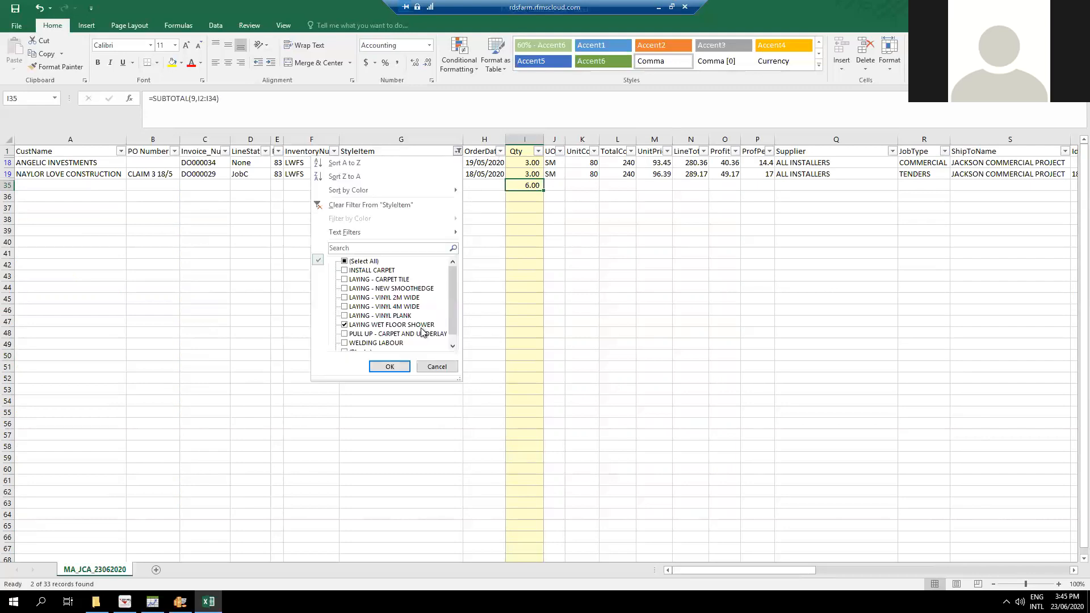
click(344, 325)
click(344, 297)
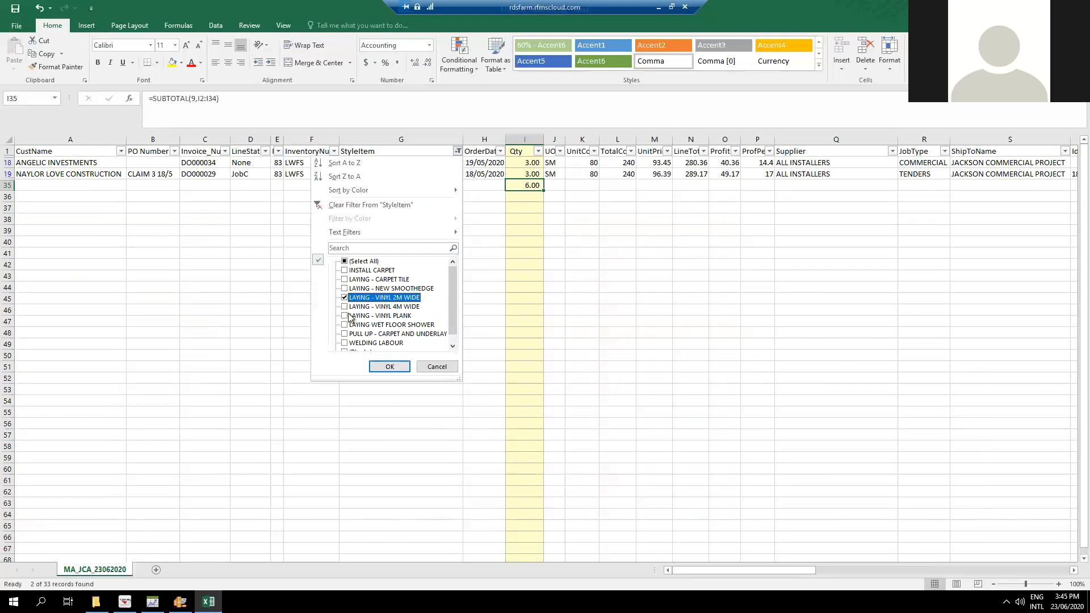
click(344, 316)
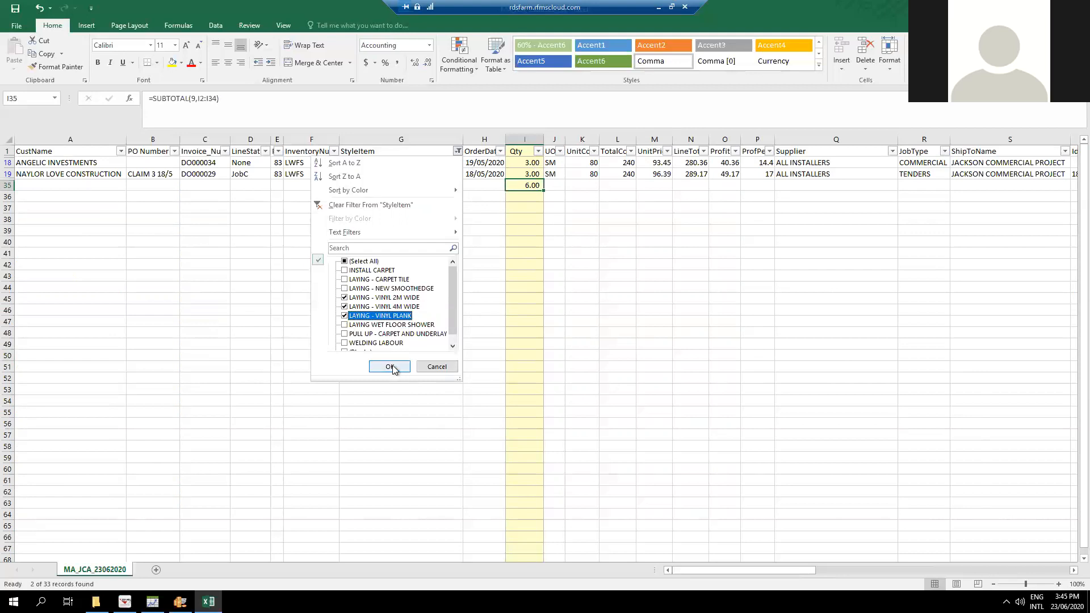
click(389, 367)
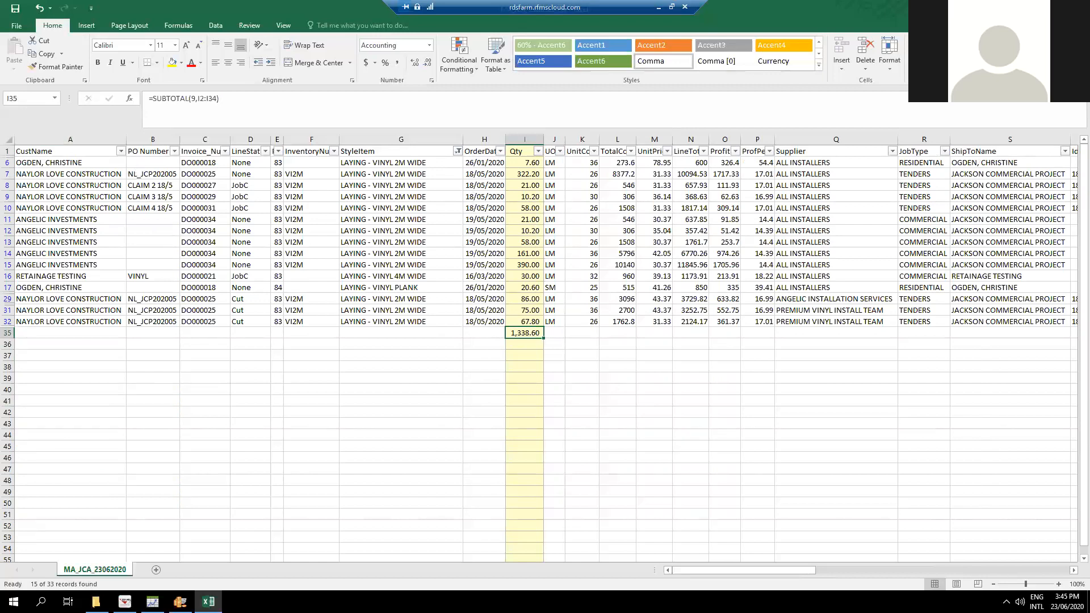
Add an AutoSum subtotal of the TotalCost column in cell L35, covering L2:L34.
drag(782, 569, 448, 578)
click(623, 388)
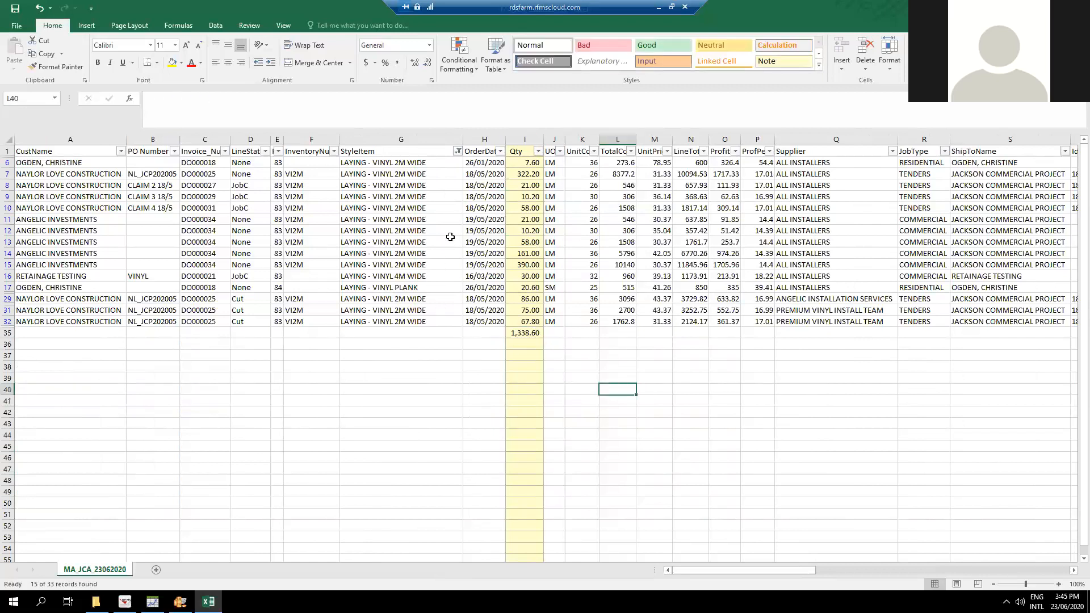
click(627, 337)
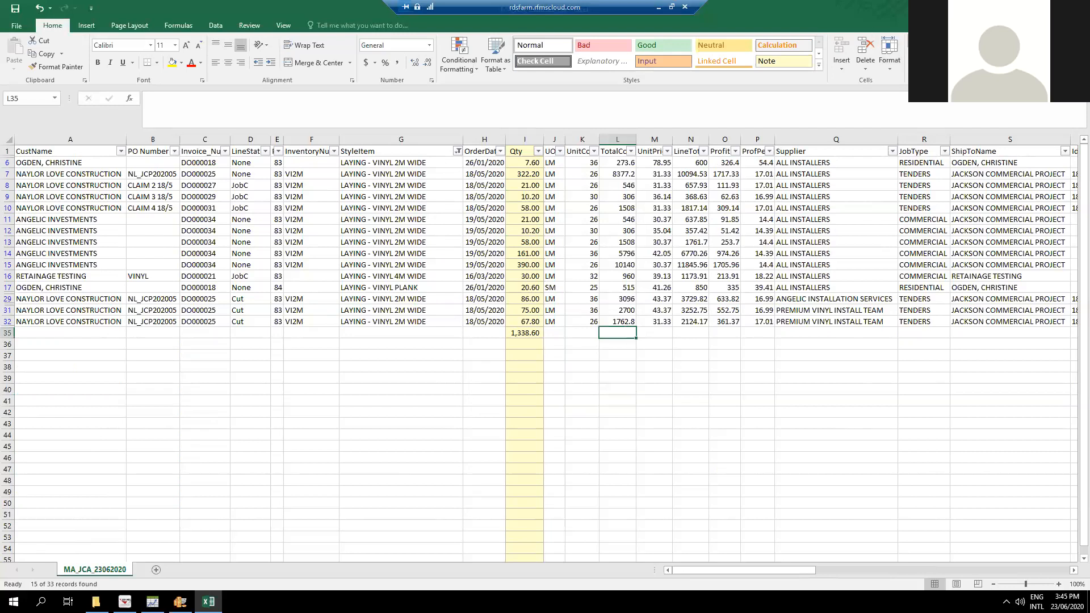
key(alt+equal)
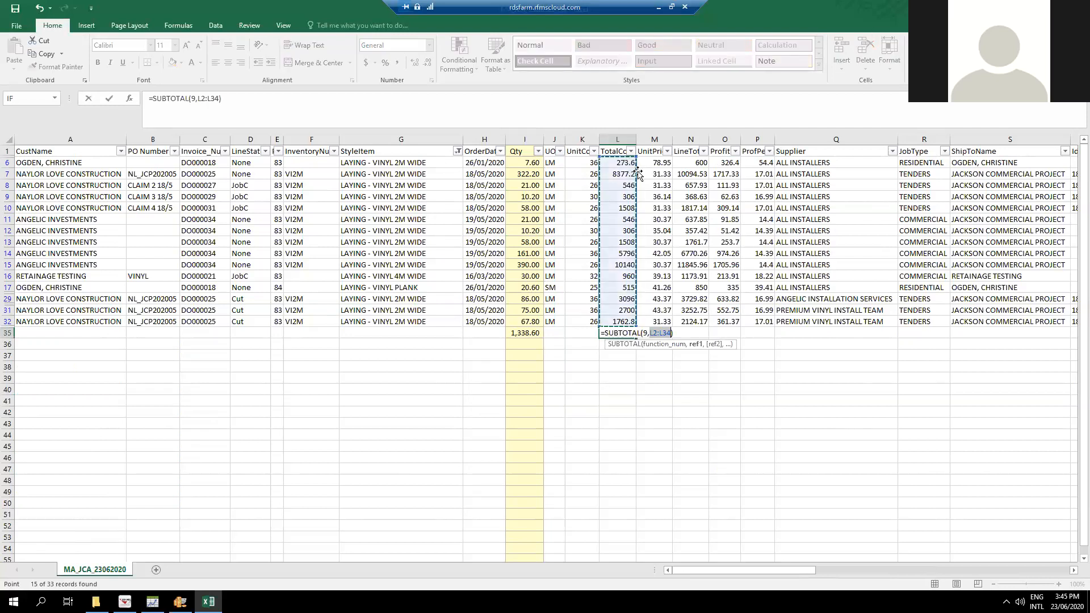
key(Return)
key(Up)
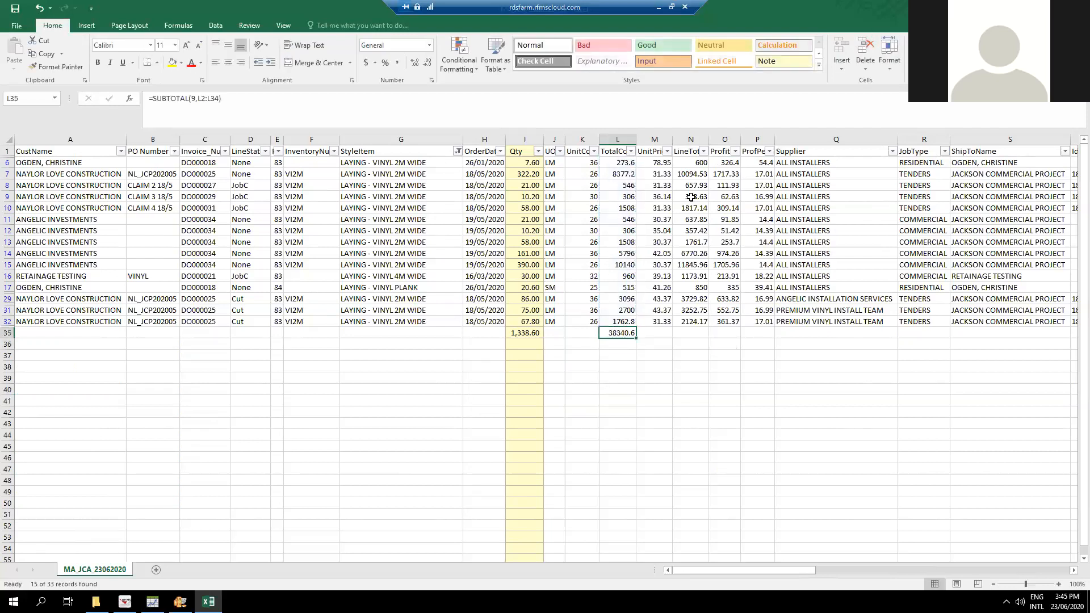
Copy the TotalCost subtotal formula into cell N35 to subtotal the LineTotal column.
key(ctrl+c)
key(Right)
key(Right)
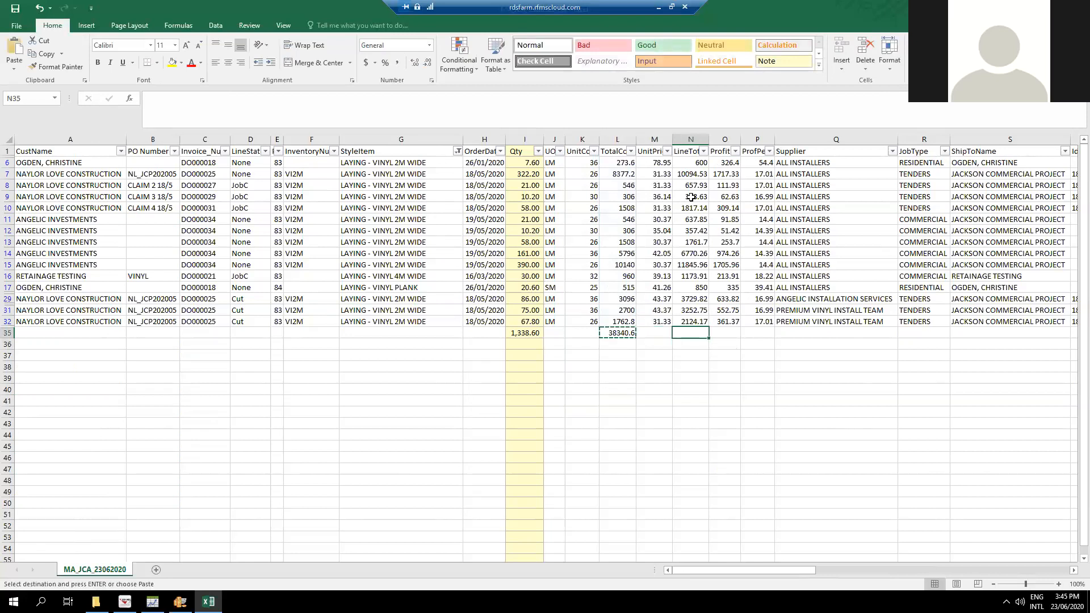
key(ctrl+v)
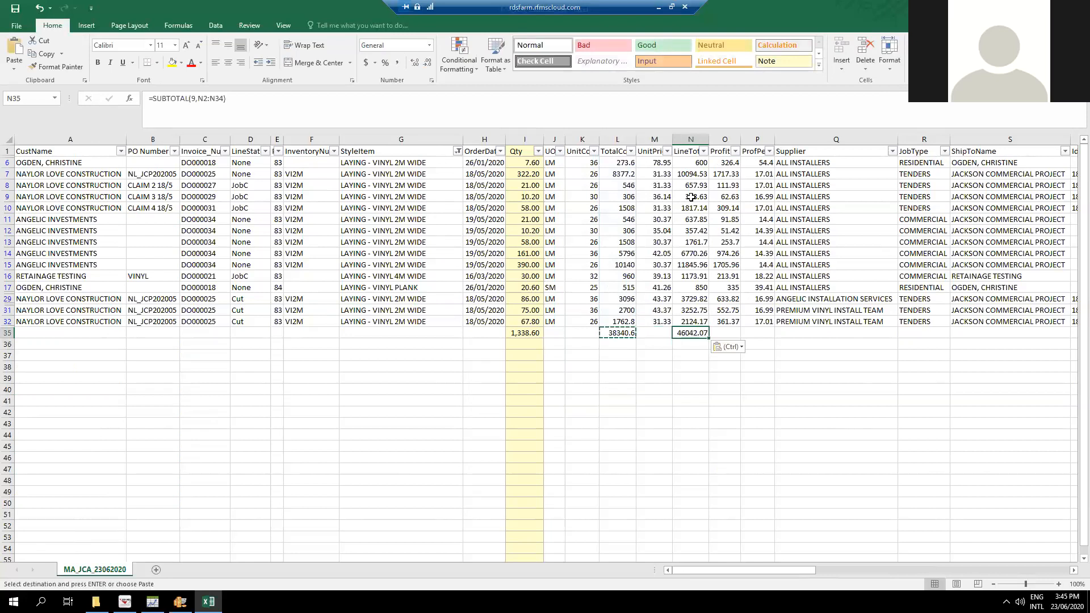
click(691, 411)
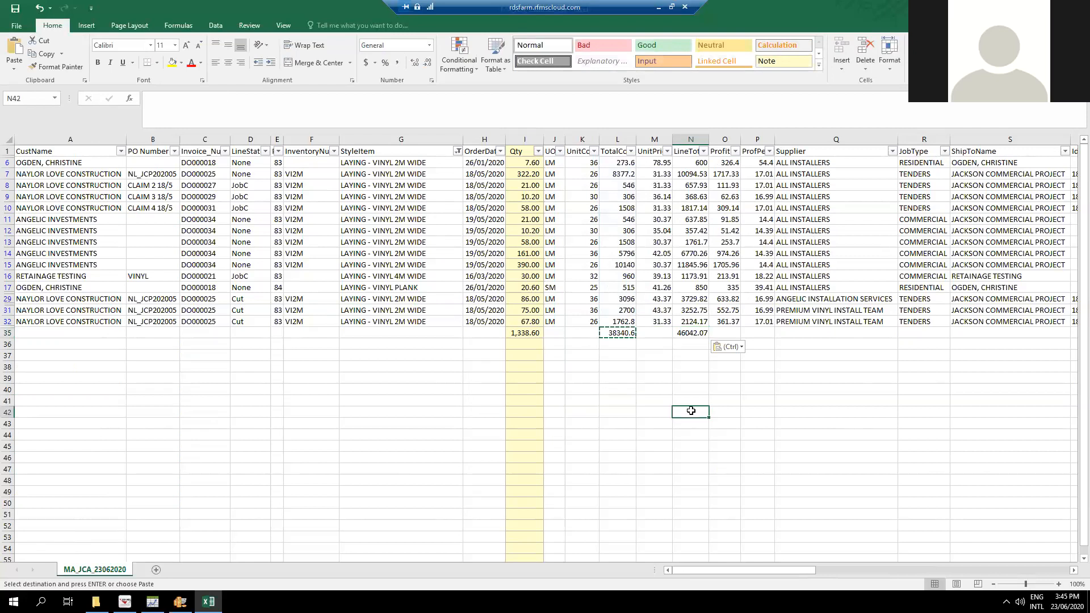
Apply the dollar Accounting number format to the TotalCost and LineTotal columns.
click(618, 140)
ctrl+click(692, 140)
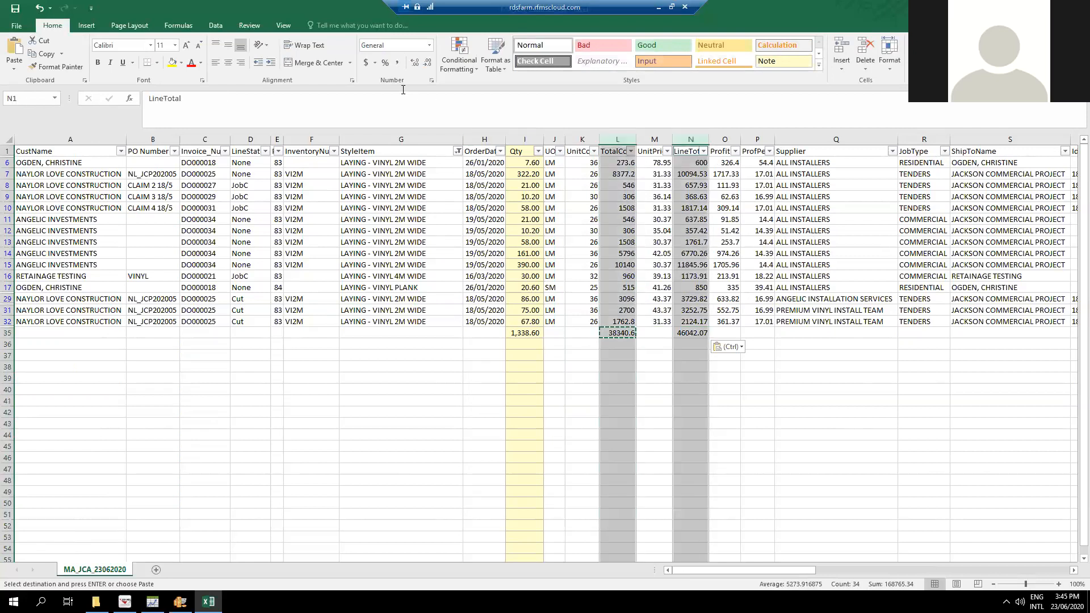
click(366, 62)
click(911, 457)
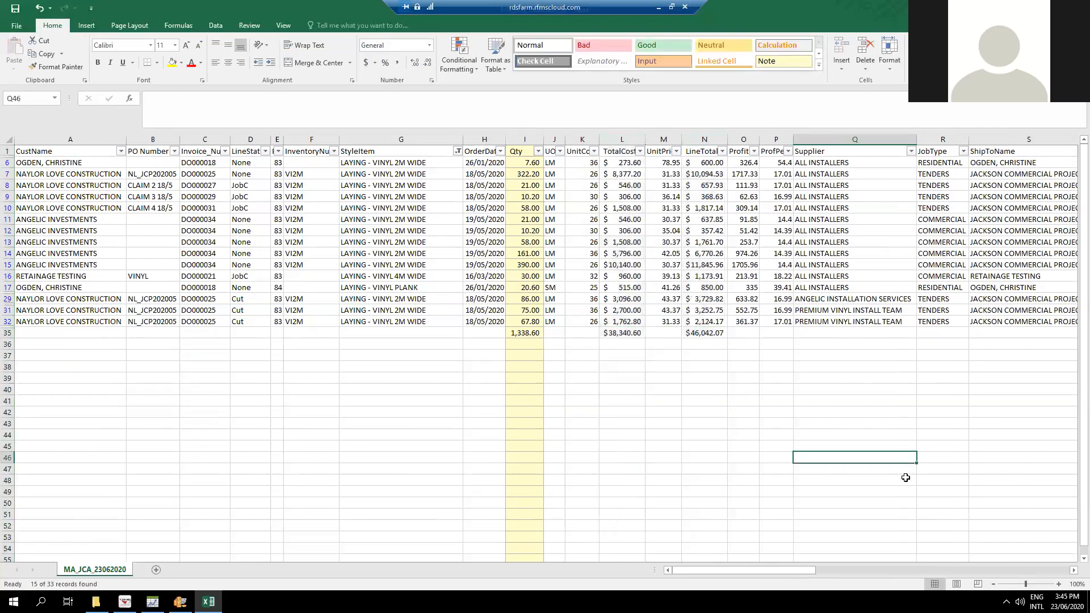
Change the StyleItem filter to show only LAYING - CARPET TILE.
click(458, 151)
click(364, 263)
click(364, 262)
key(space)
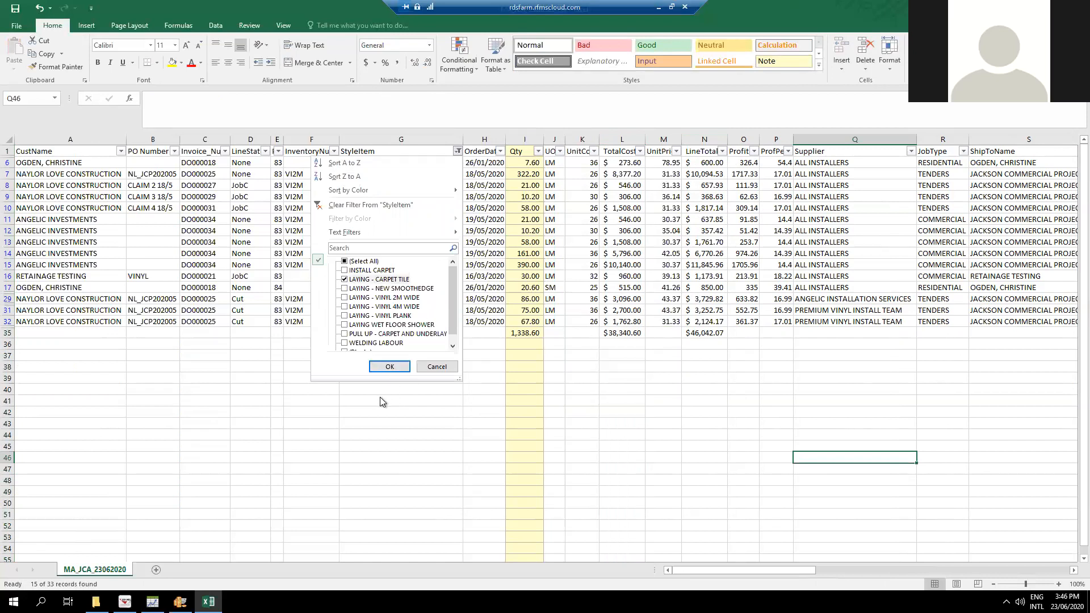
click(390, 366)
Check the Qty, TotalCost and LineTotal subtotals in row 35 for the filtered carpet tile rows.
click(717, 185)
click(621, 185)
click(528, 185)
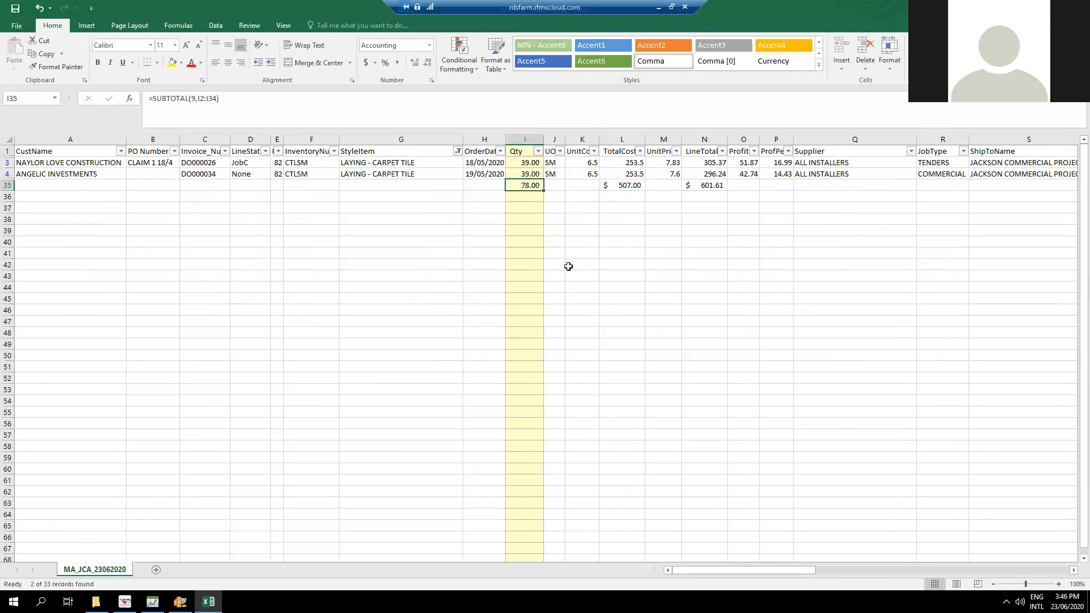
click(606, 188)
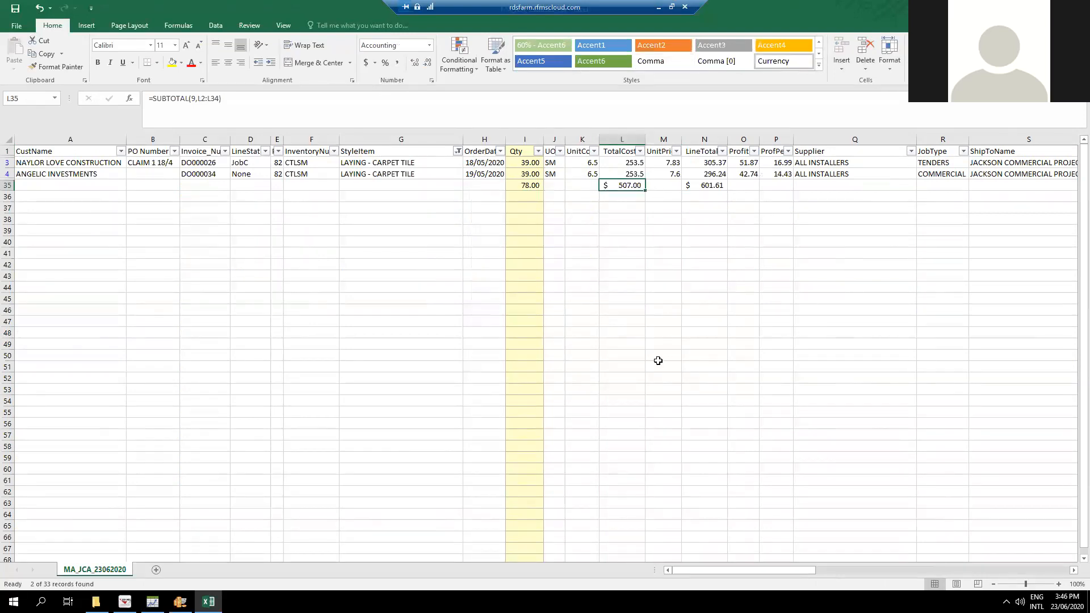
click(713, 187)
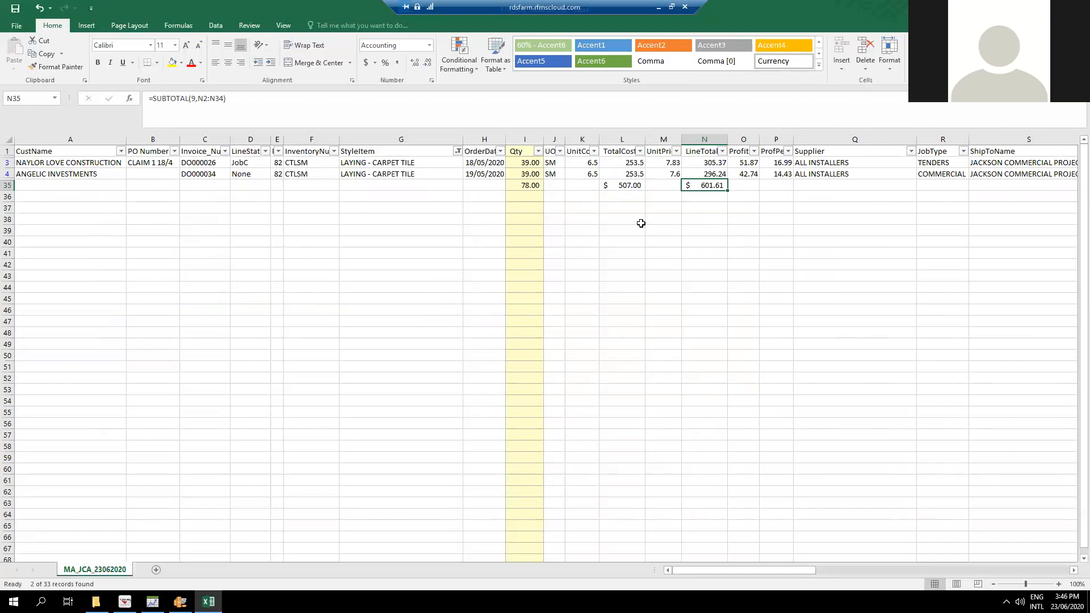
Select all StyleItem values in the filter to show every row again.
click(457, 151)
click(366, 261)
click(554, 318)
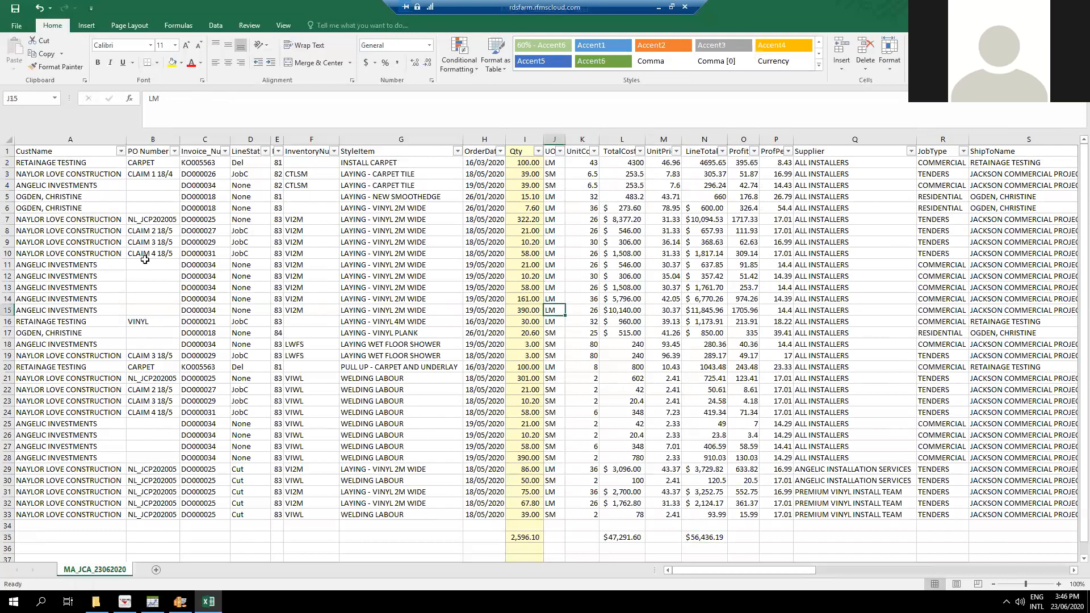
Filter the CustName column to show only NAYLOR LOVE CONSTRUCTION.
click(120, 151)
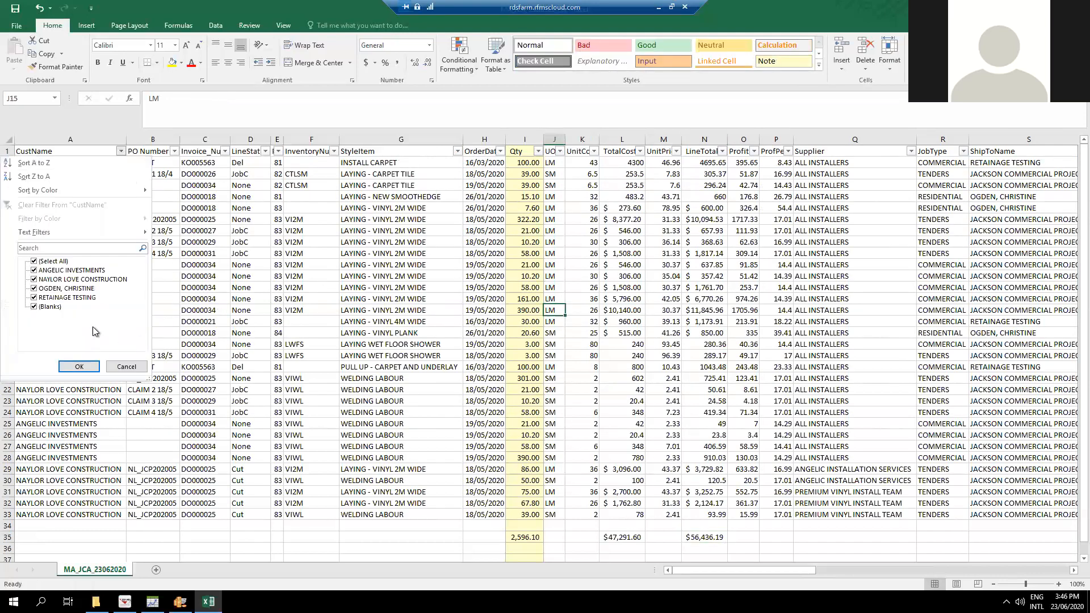
click(54, 261)
key(space)
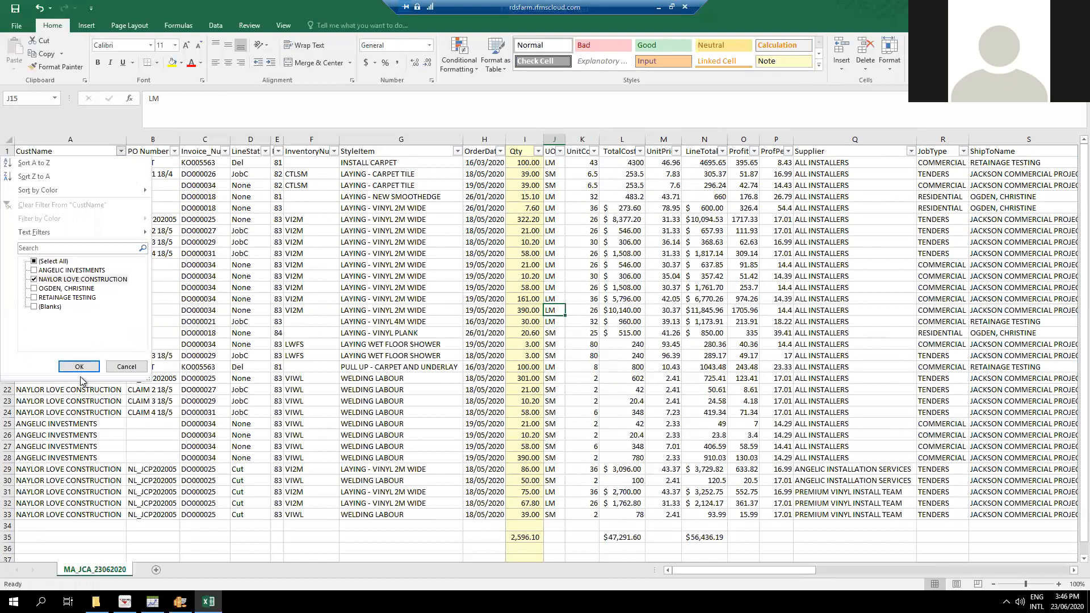
click(79, 367)
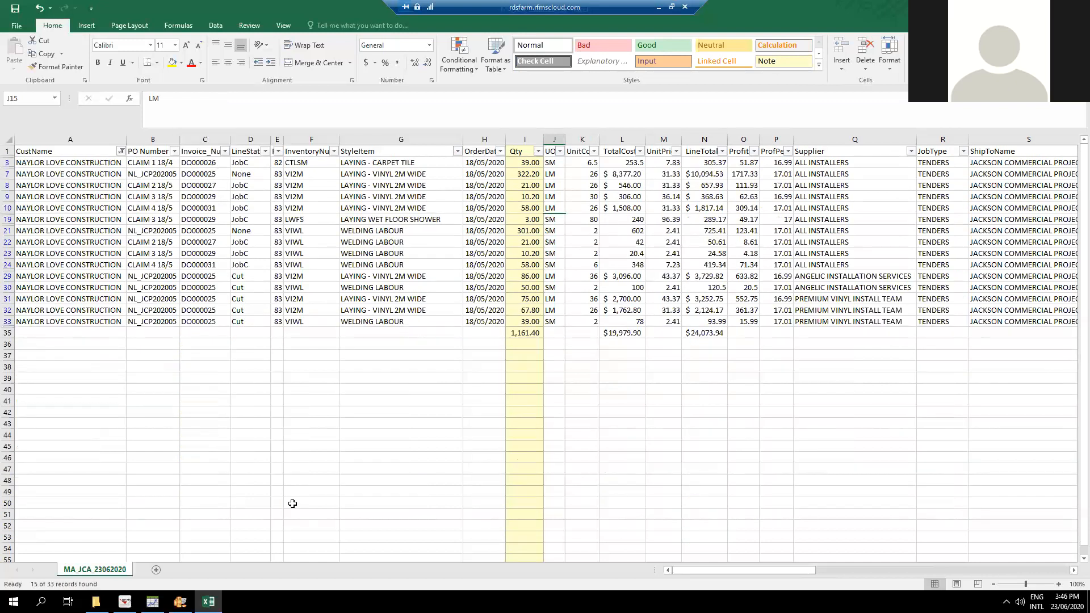
Select all CustName values in the filter to bring back the rows of every customer.
click(121, 151)
click(34, 261)
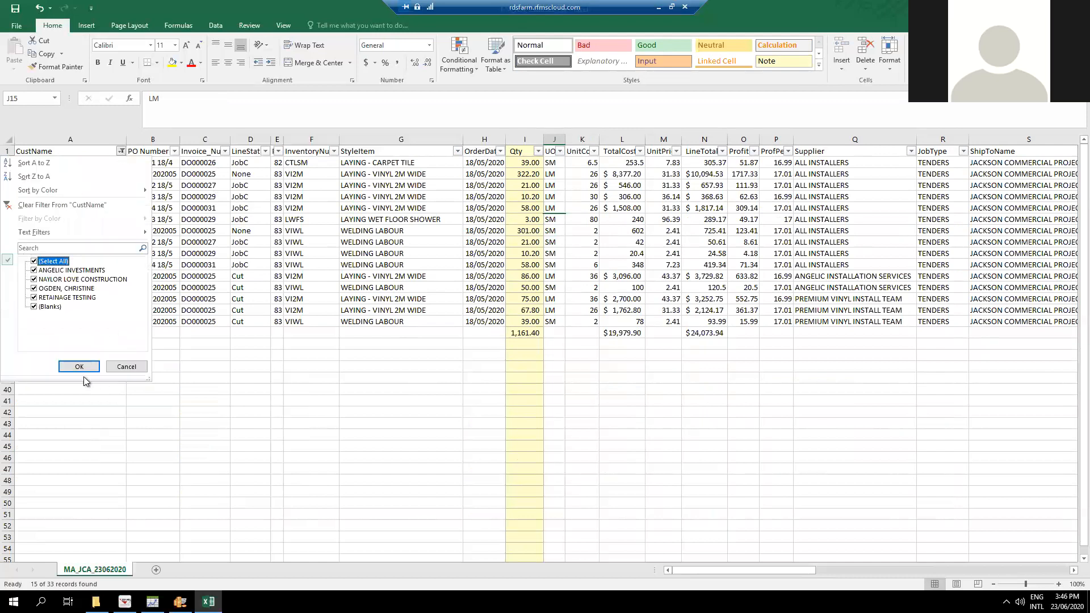
click(98, 370)
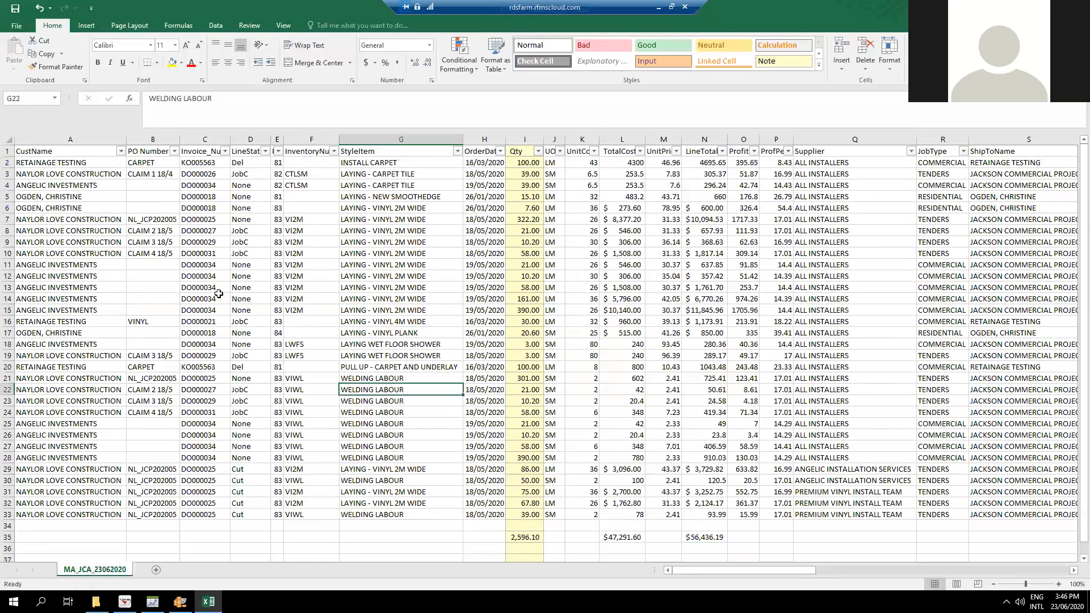
Filter the LineStatus column to show only JobC lines.
click(265, 151)
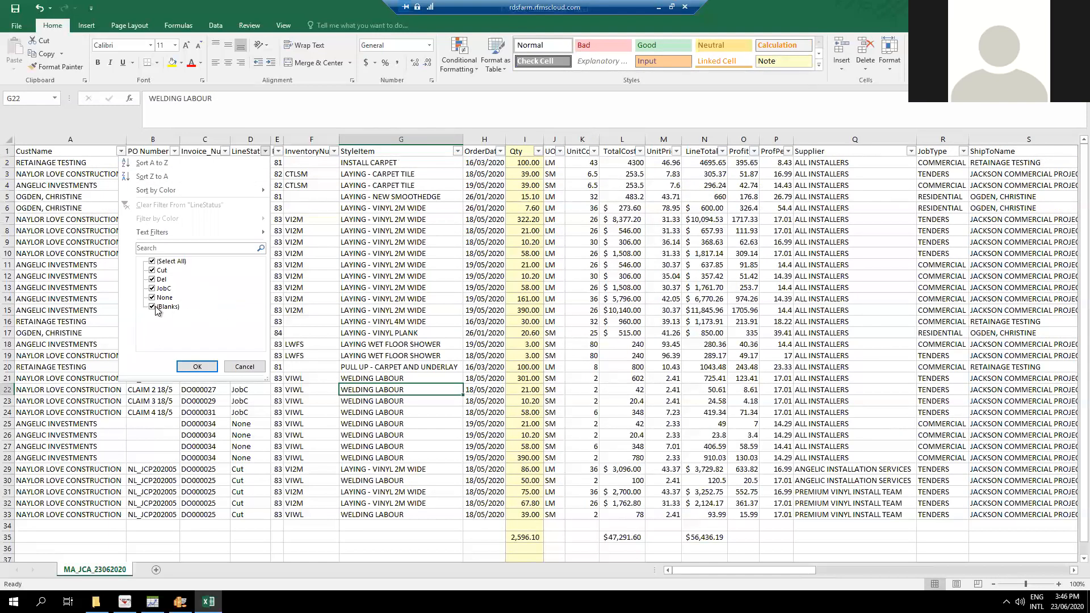
click(171, 262)
click(153, 288)
click(197, 366)
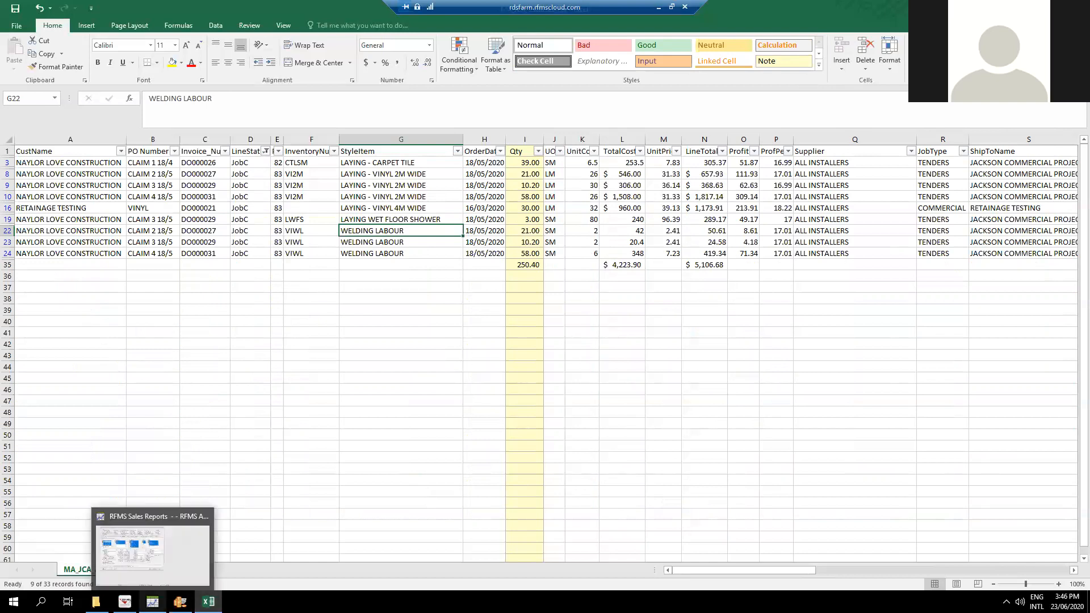
Switch to RFMS Sales Reports, look at the Main Navigator modules, and show the available Material Analysis report types.
click(152, 602)
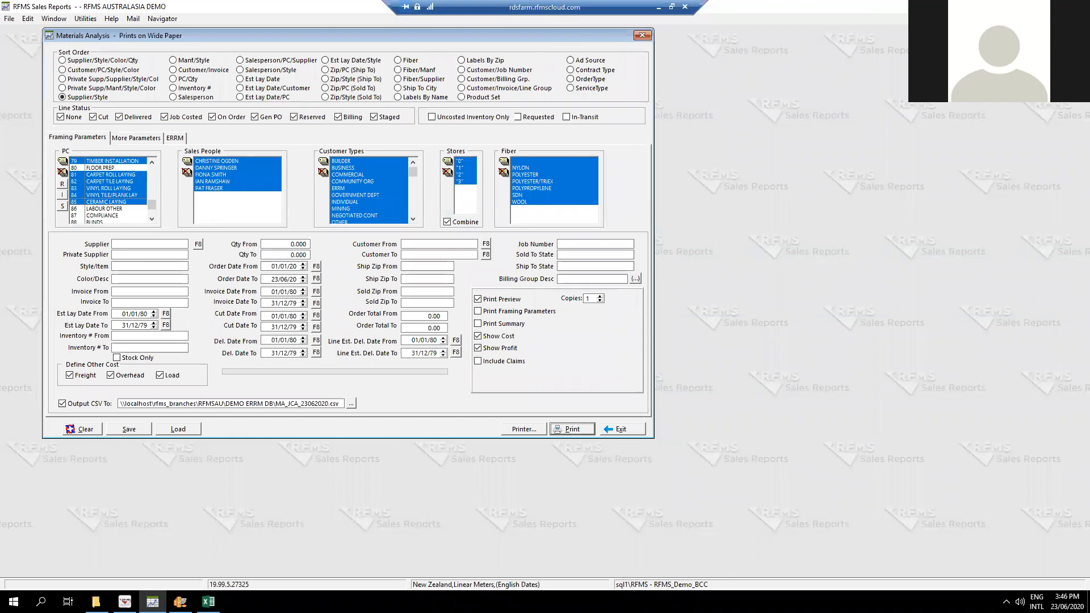
click(125, 602)
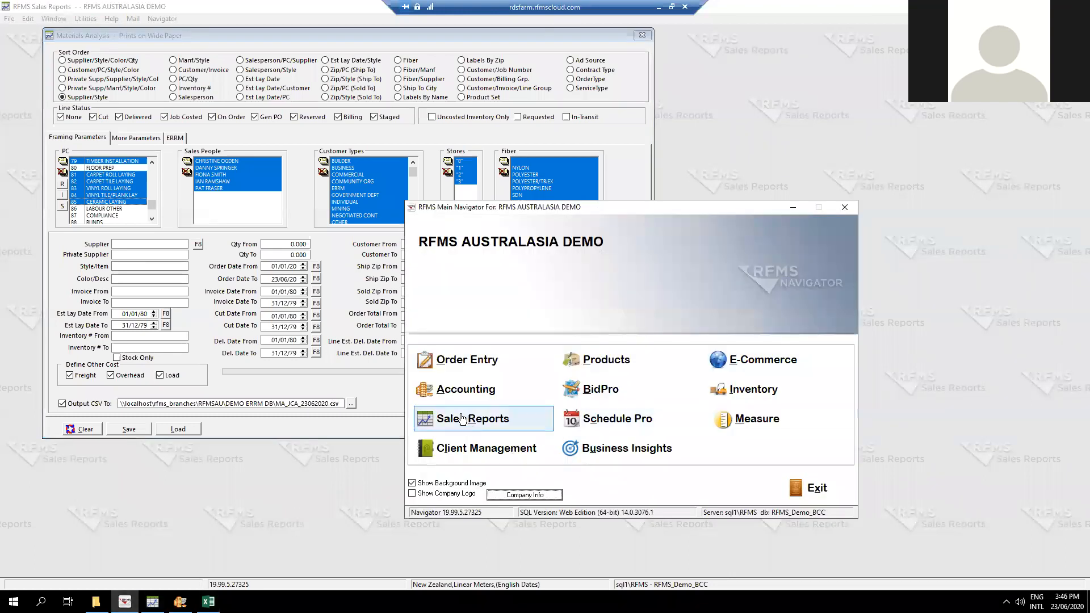
click(218, 540)
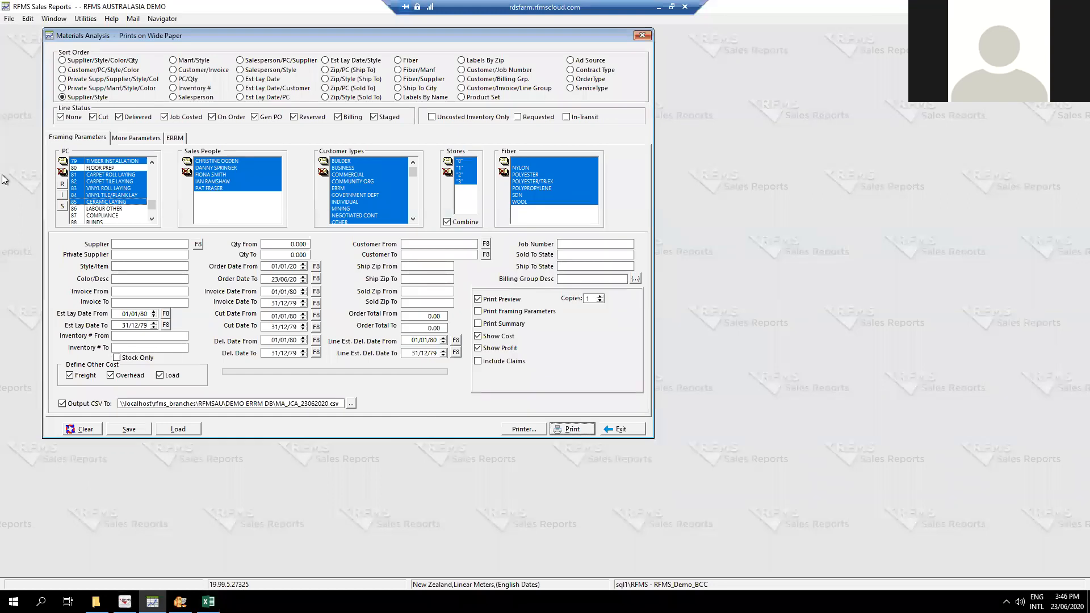
click(9, 19)
mouse_move(28, 32)
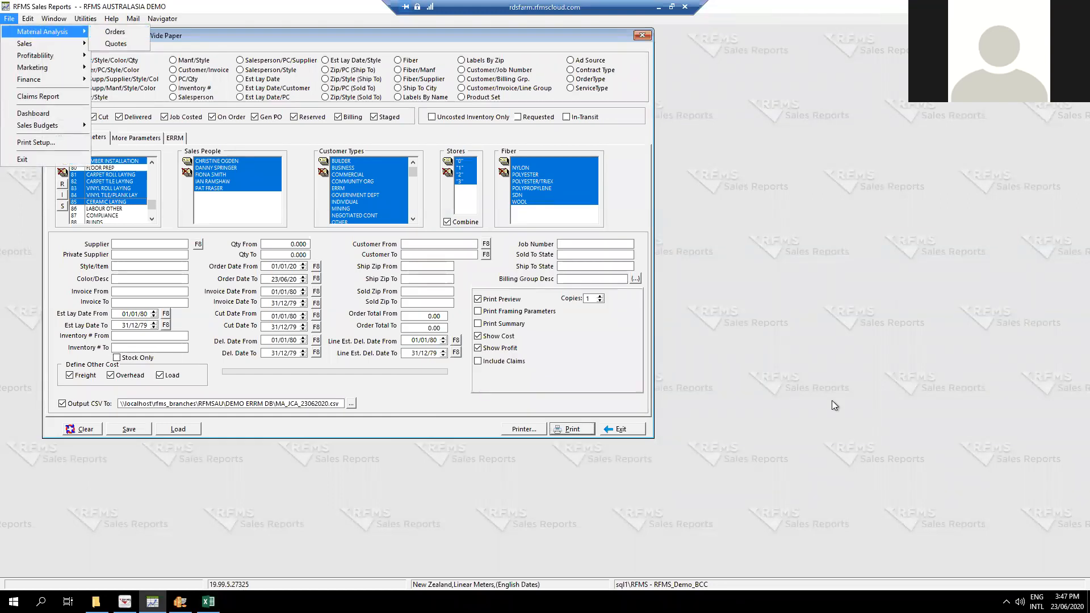
Save the current Materials Analysis parameters as a filter named "labour splits fy xxx".
click(825, 364)
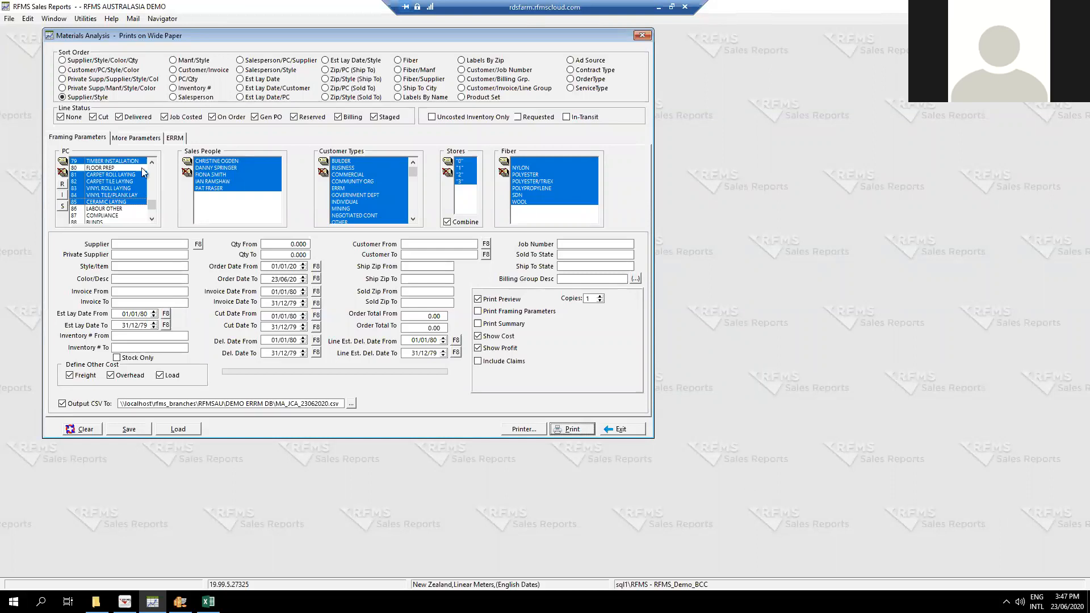
click(130, 430)
drag(639, 393, 596, 140)
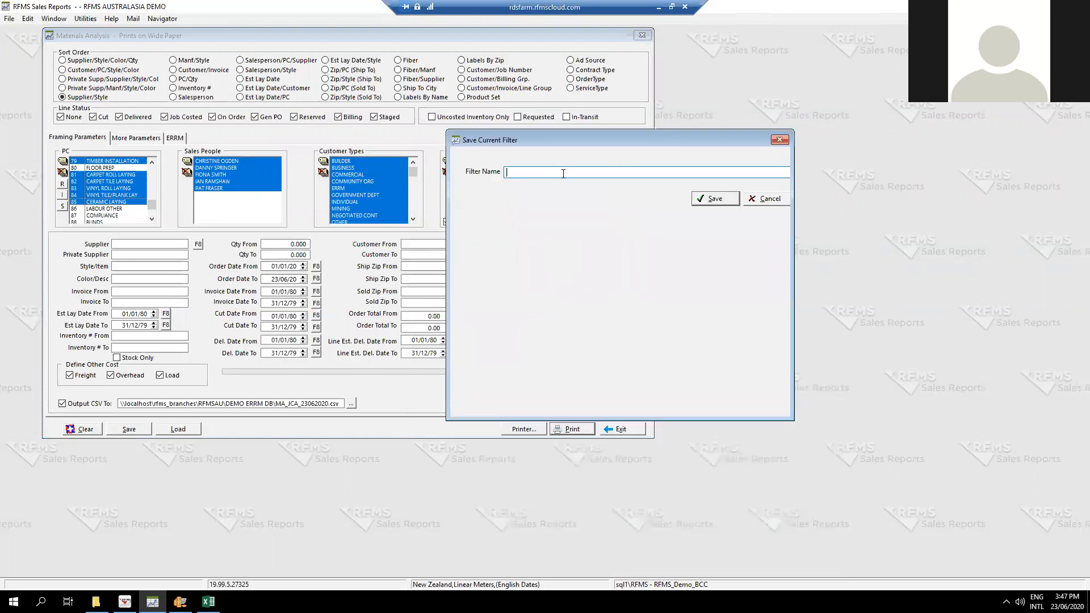
text(labour splits fy xxx)
click(715, 198)
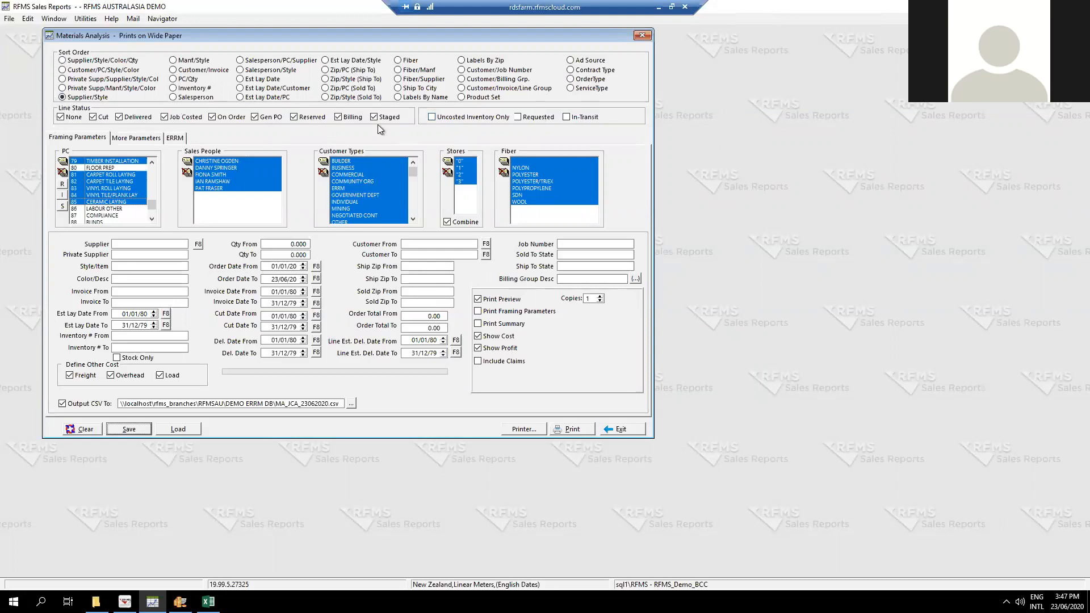
Close the Materials Analysis report and reopen the Material Analysis report for orders, accepting the password prompt.
click(63, 97)
click(622, 430)
click(9, 19)
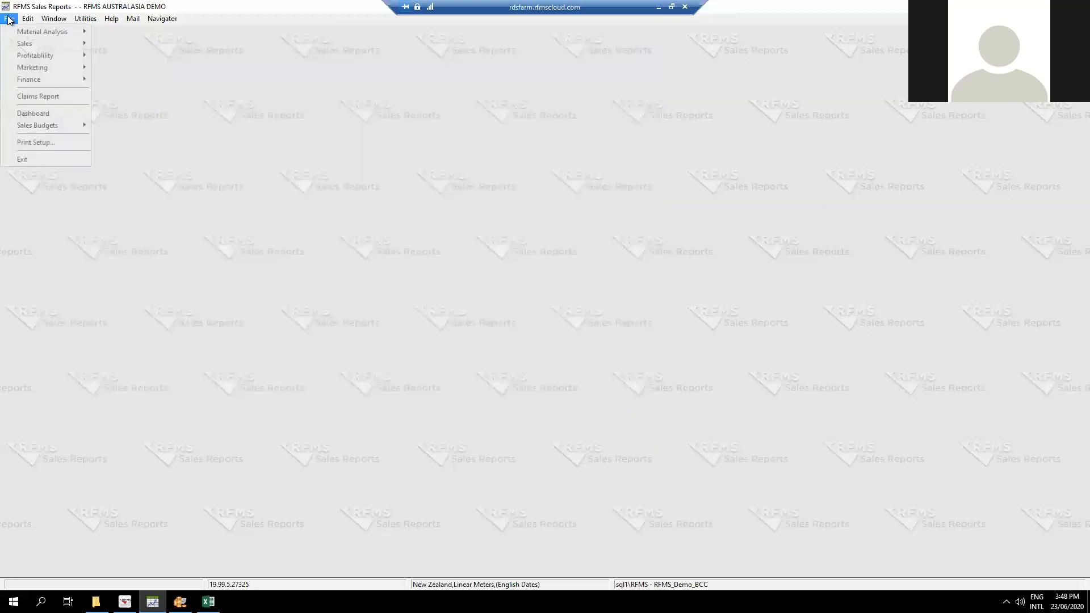
mouse_move(43, 31)
click(120, 32)
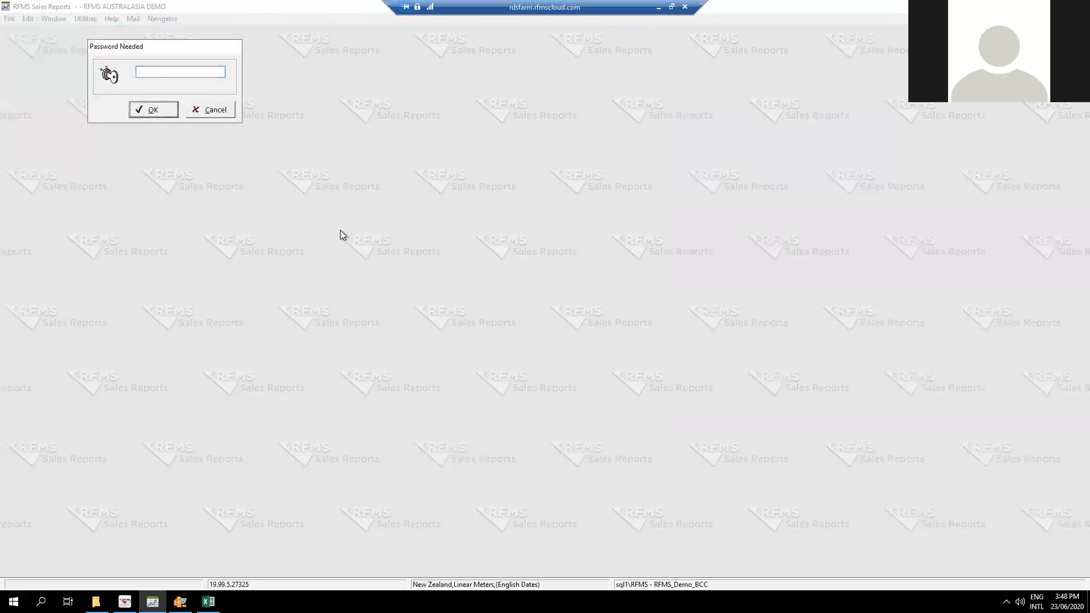
click(154, 111)
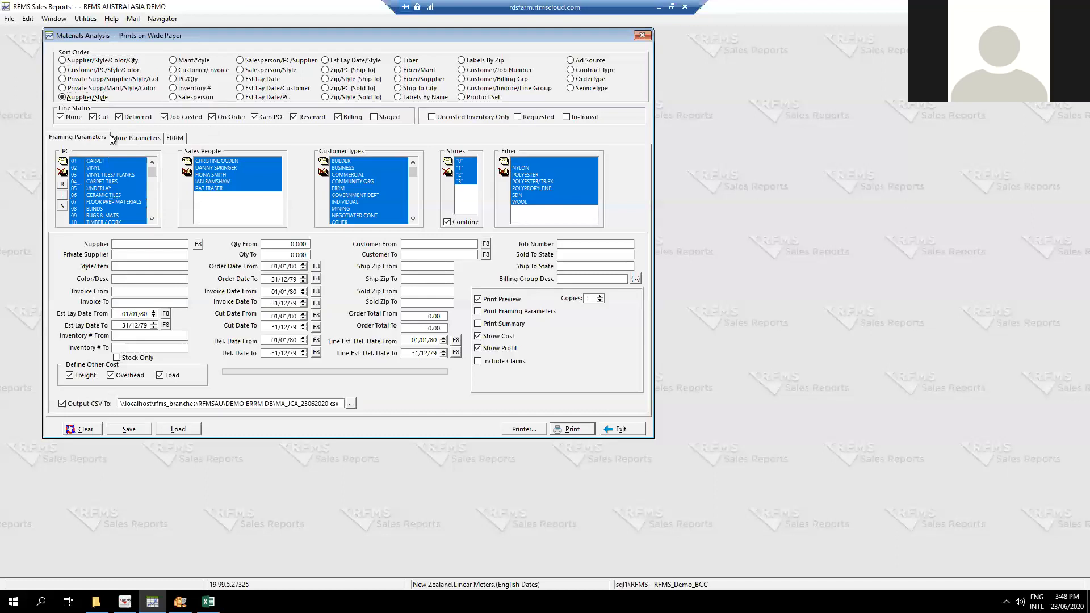
Load the saved filter "labour splits fy xxx" into the report and review its selected product codes.
click(182, 430)
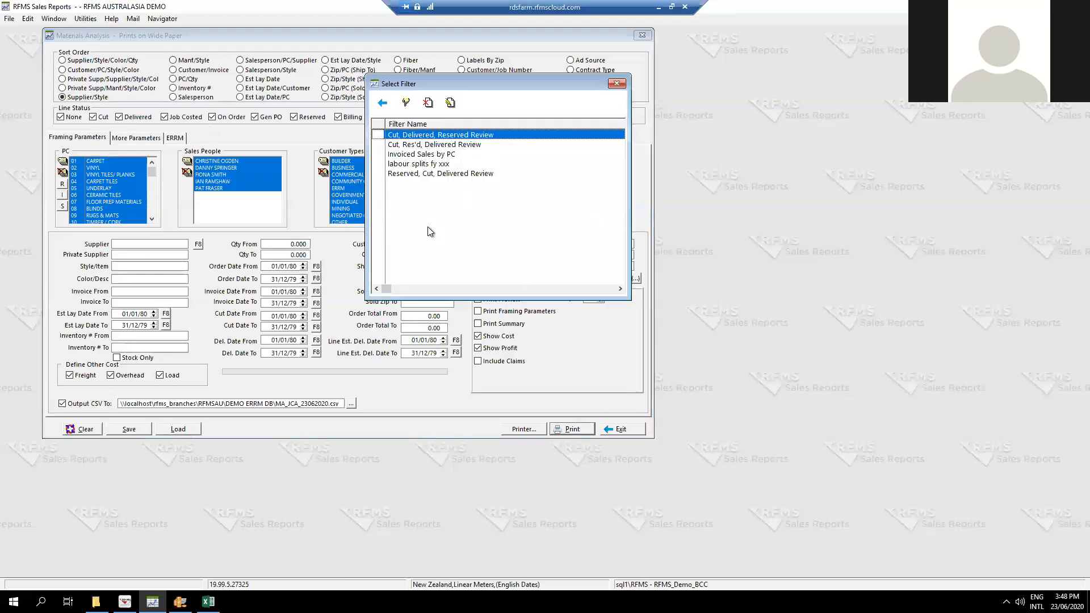
click(401, 165)
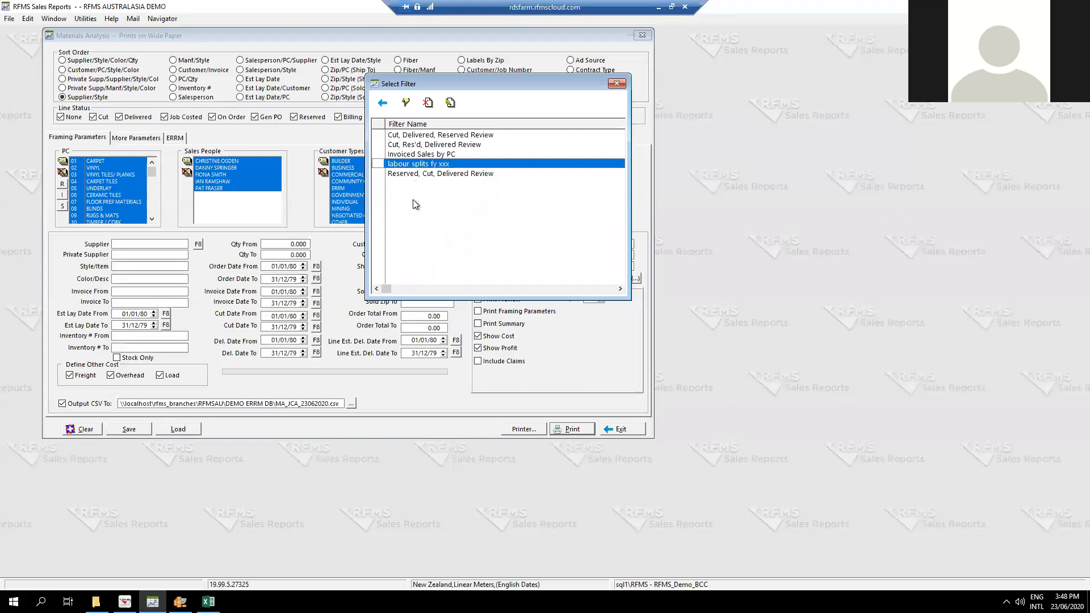
double_click(413, 165)
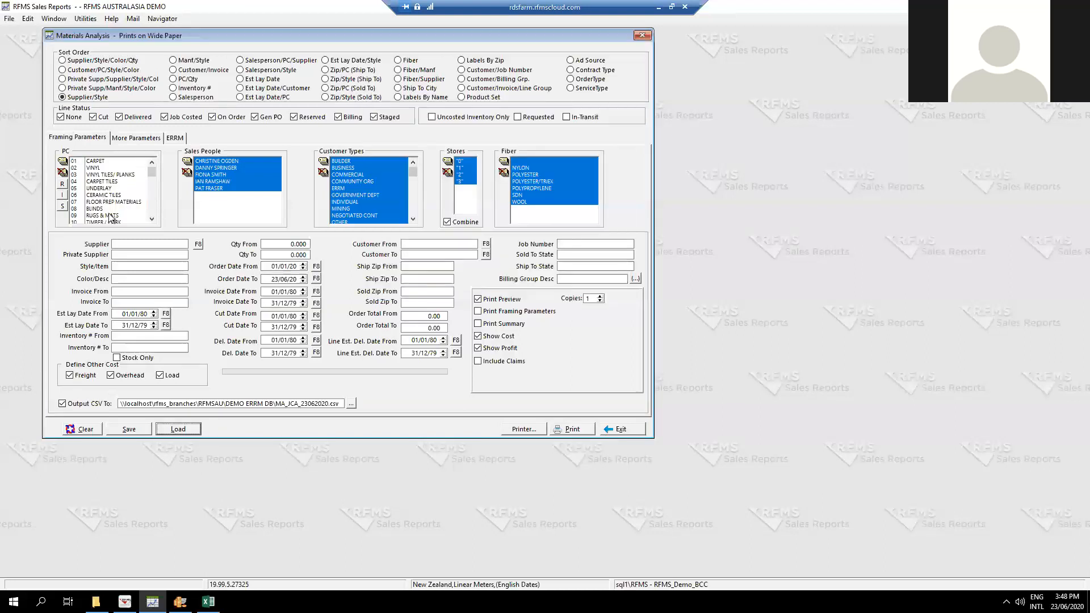
scroll(111, 216, down, 20)
scroll(103, 180, up, 5)
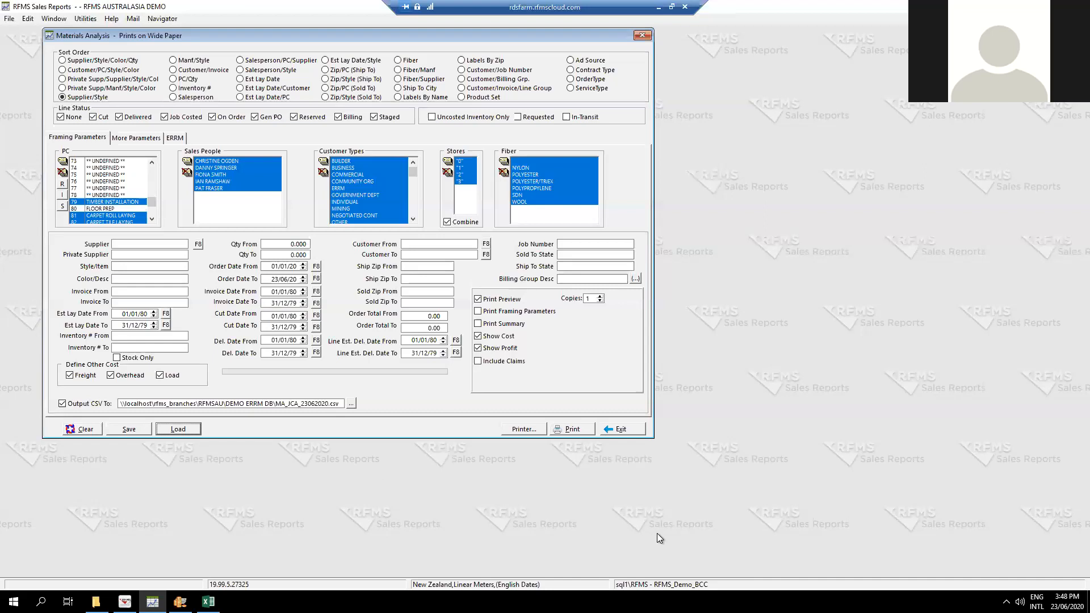
scroll(379, 198, down, 2)
scroll(377, 216, up, 2)
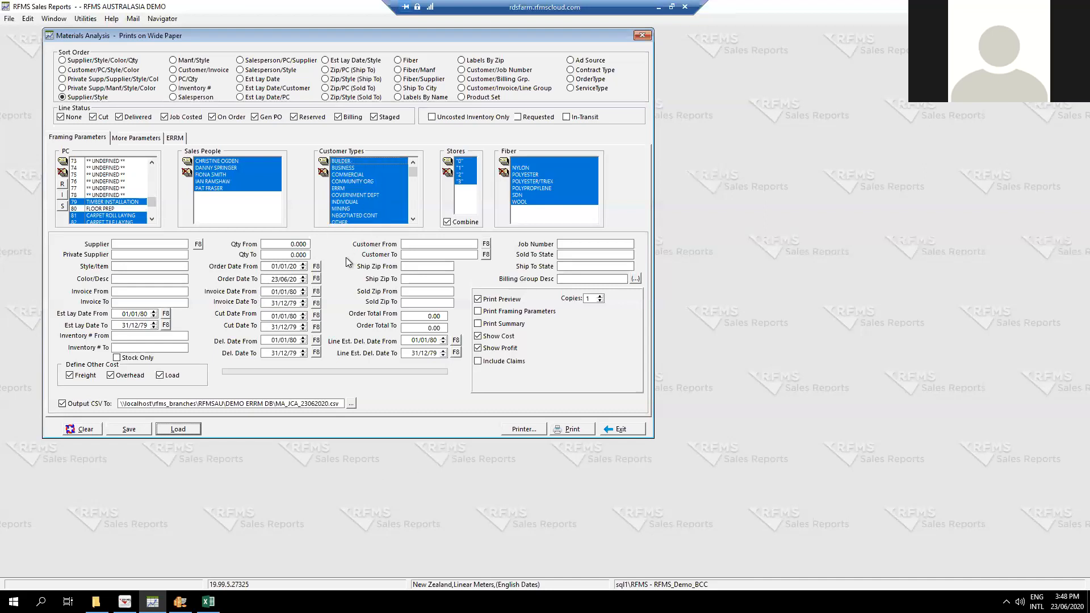